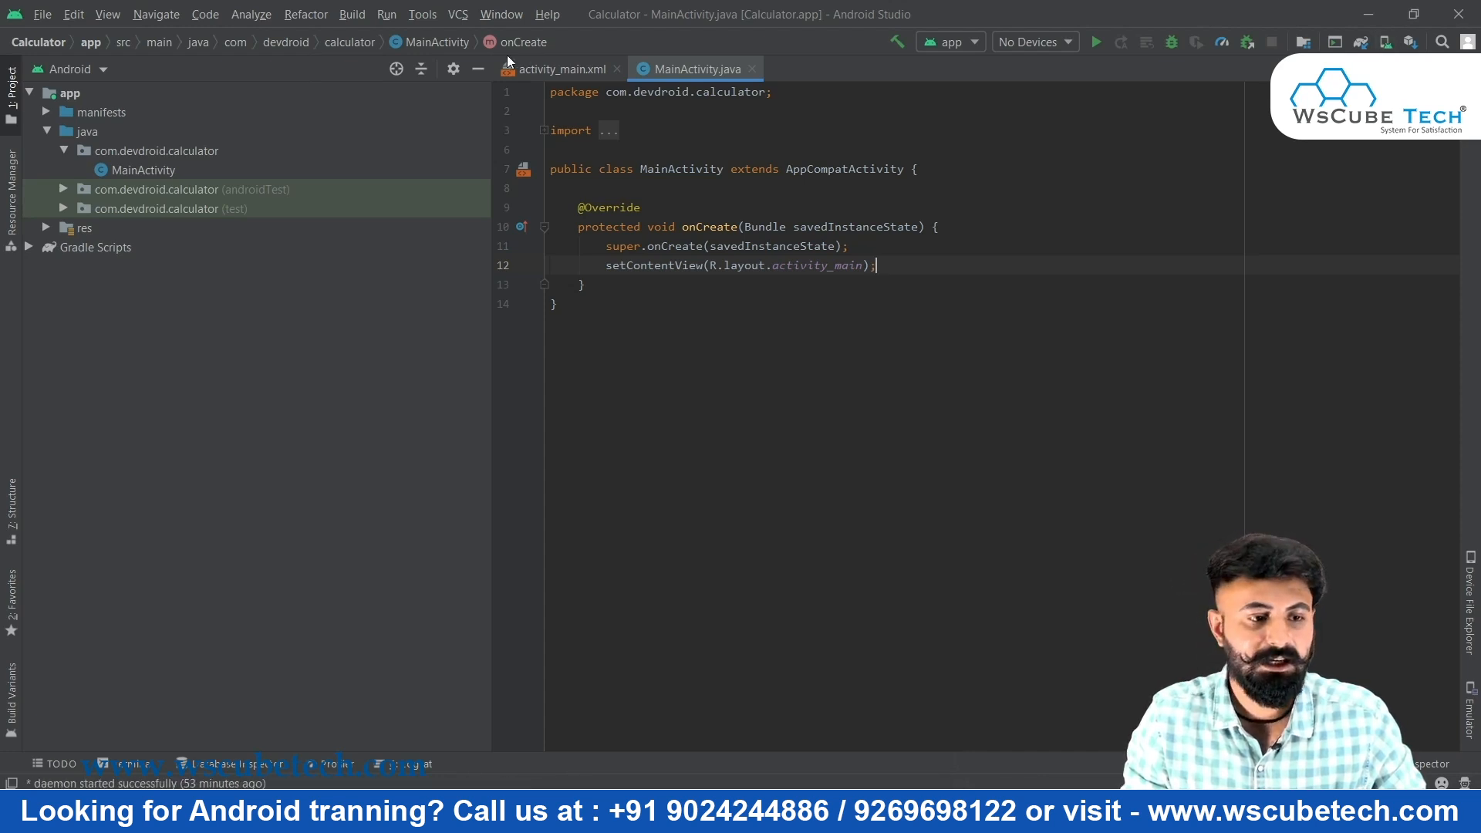
Open the AVD Manager from the Tools menu, showing no virtual devices yet
{"action": "left_click", "coordinate": [44, 17]}
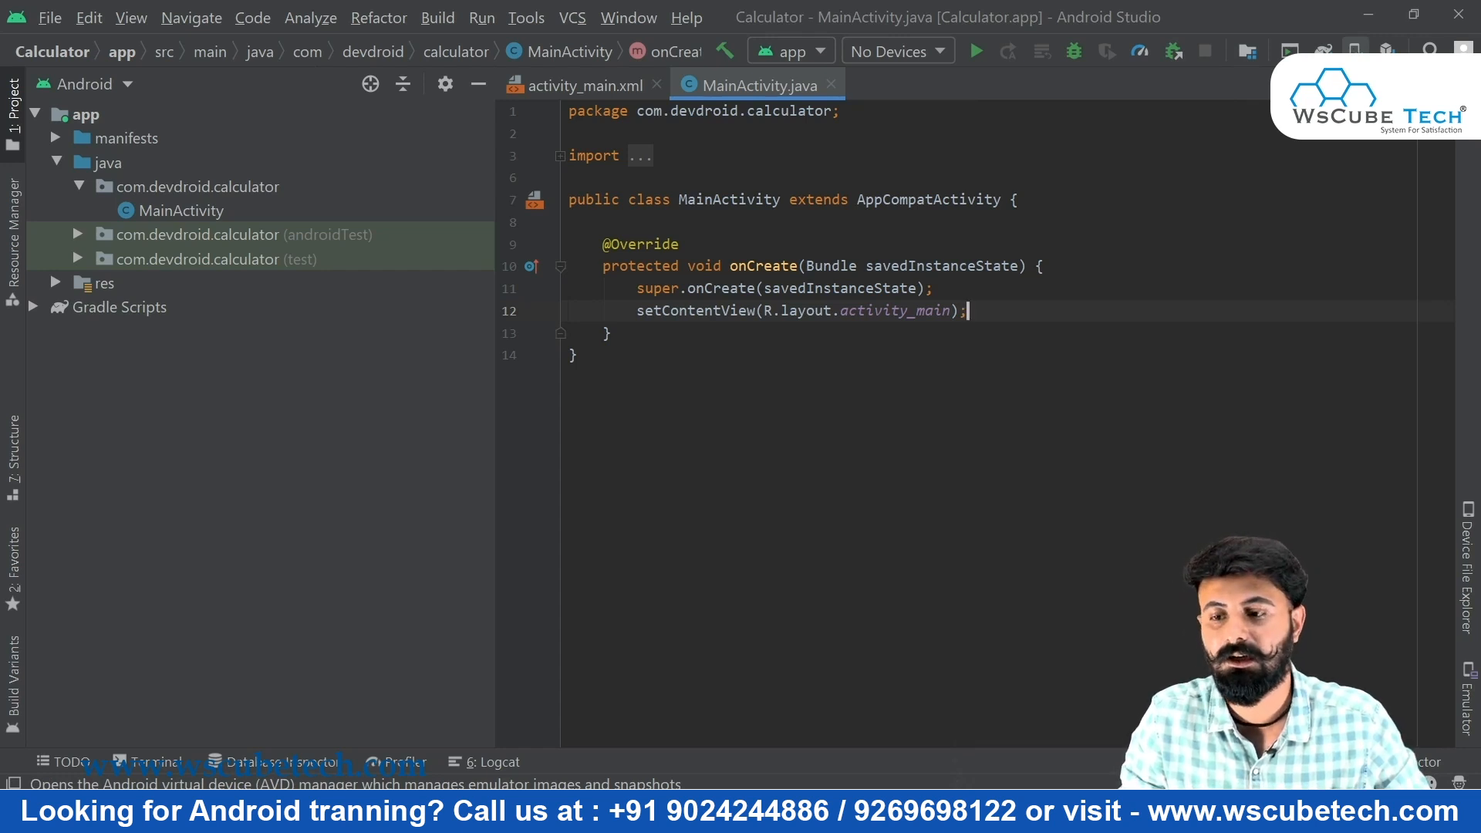
{"action": "left_click", "coordinate": [1354, 49]}
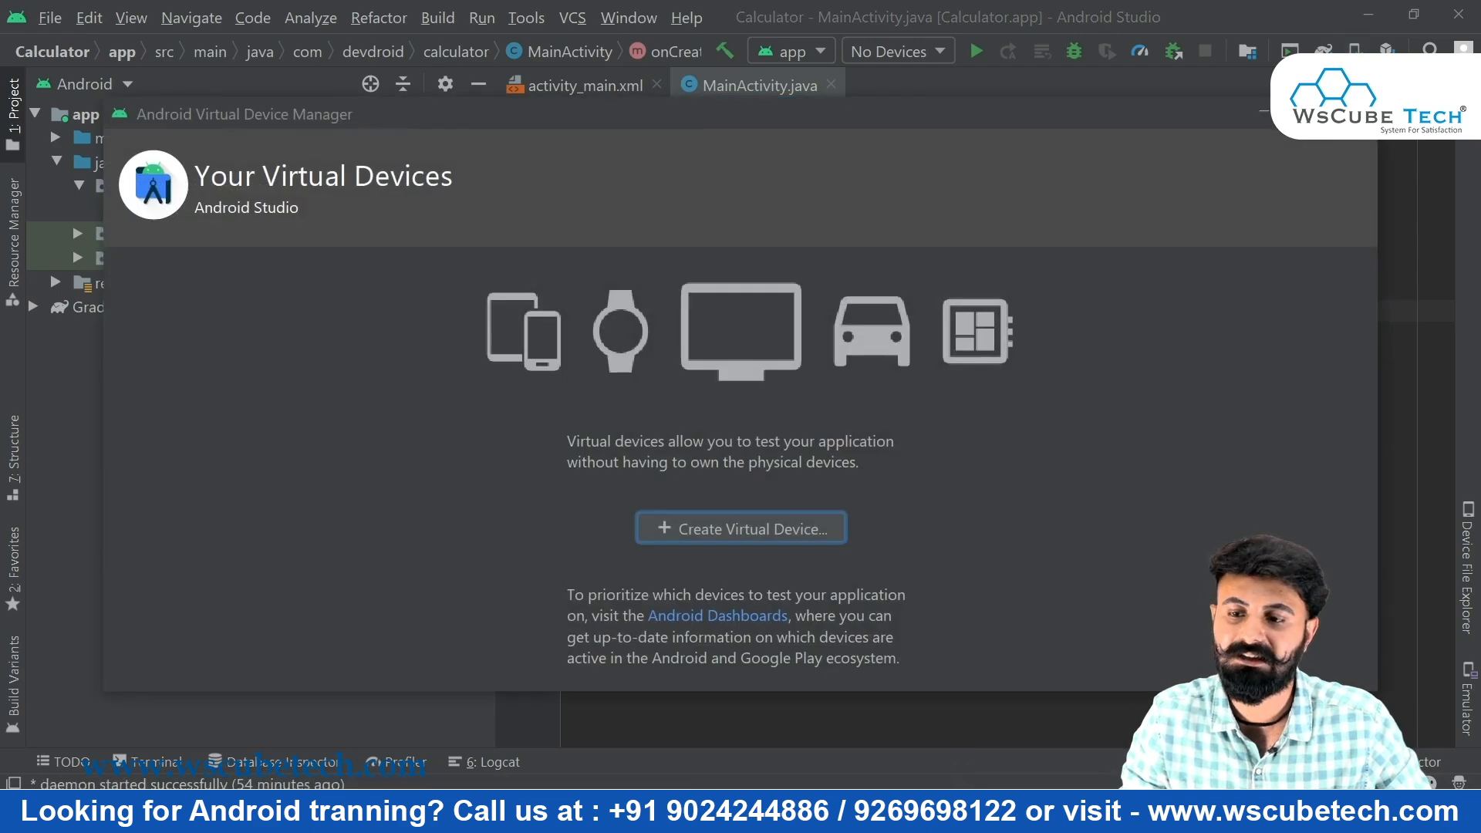
{"action": "left_click", "coordinate": [1354, 112]}
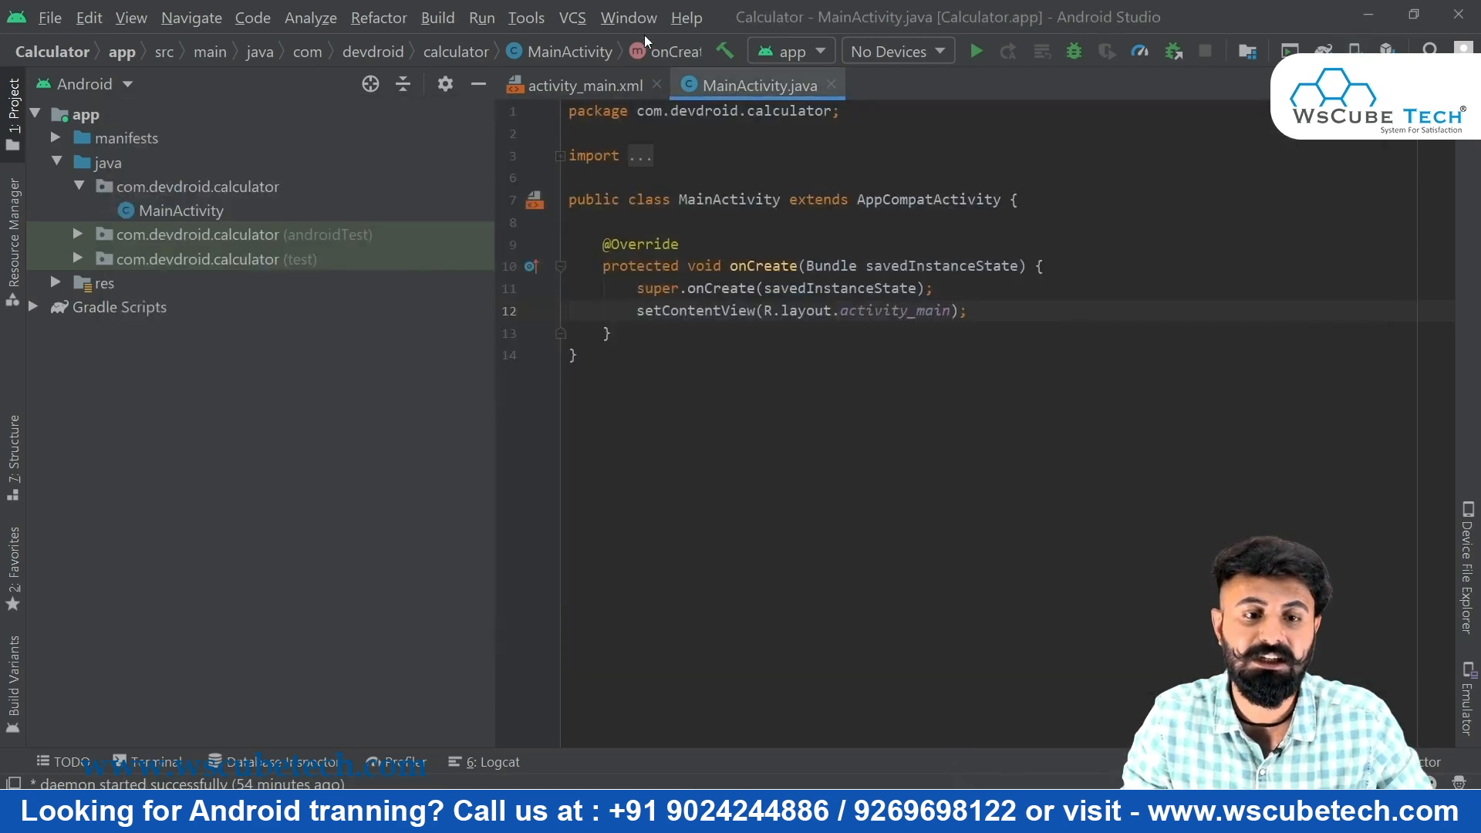
{"action": "left_click", "coordinate": [524, 18]}
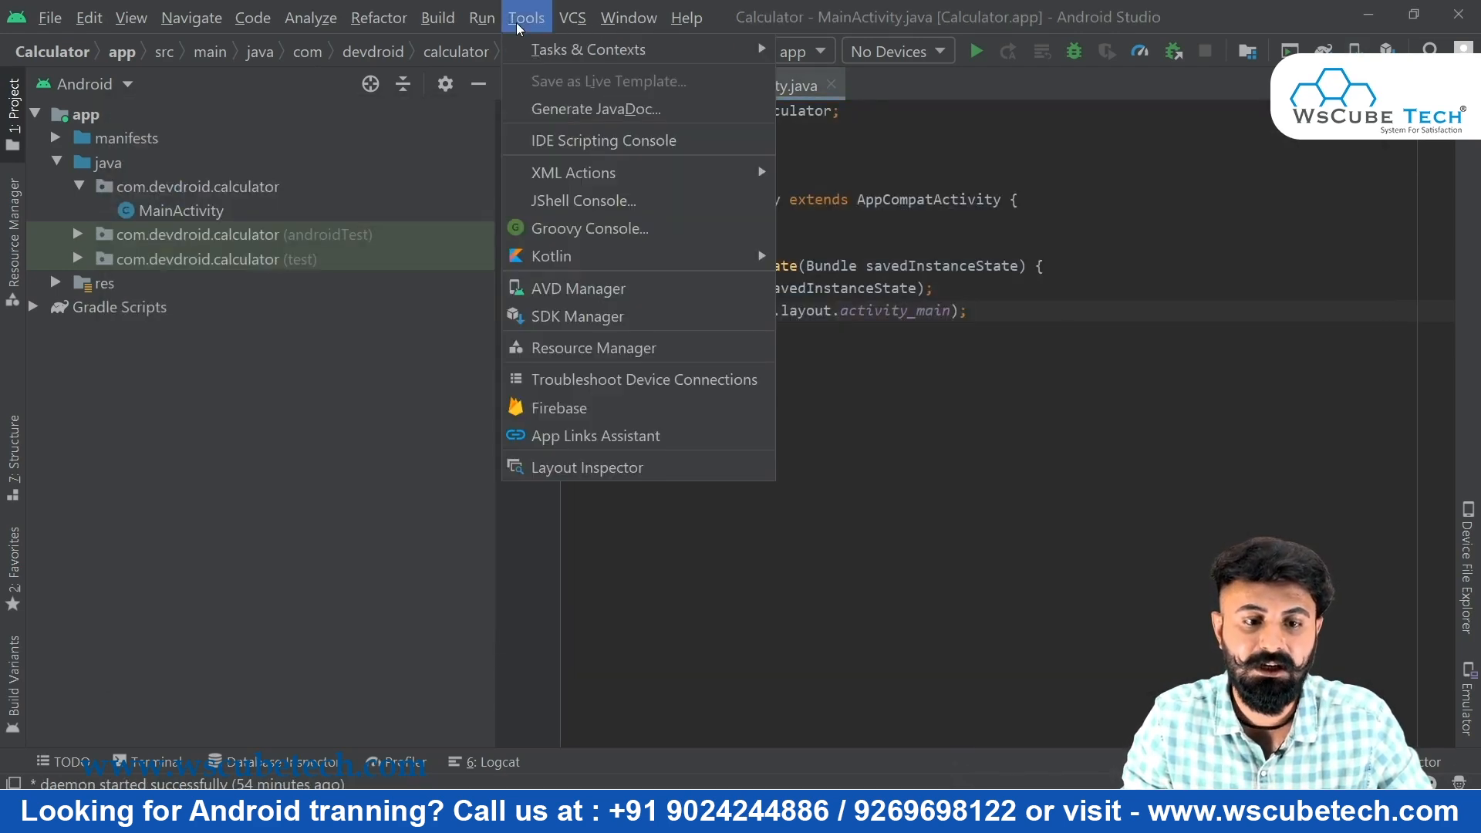
{"action": "left_click", "coordinate": [522, 23]}
{"action": "left_click", "coordinate": [522, 23]}
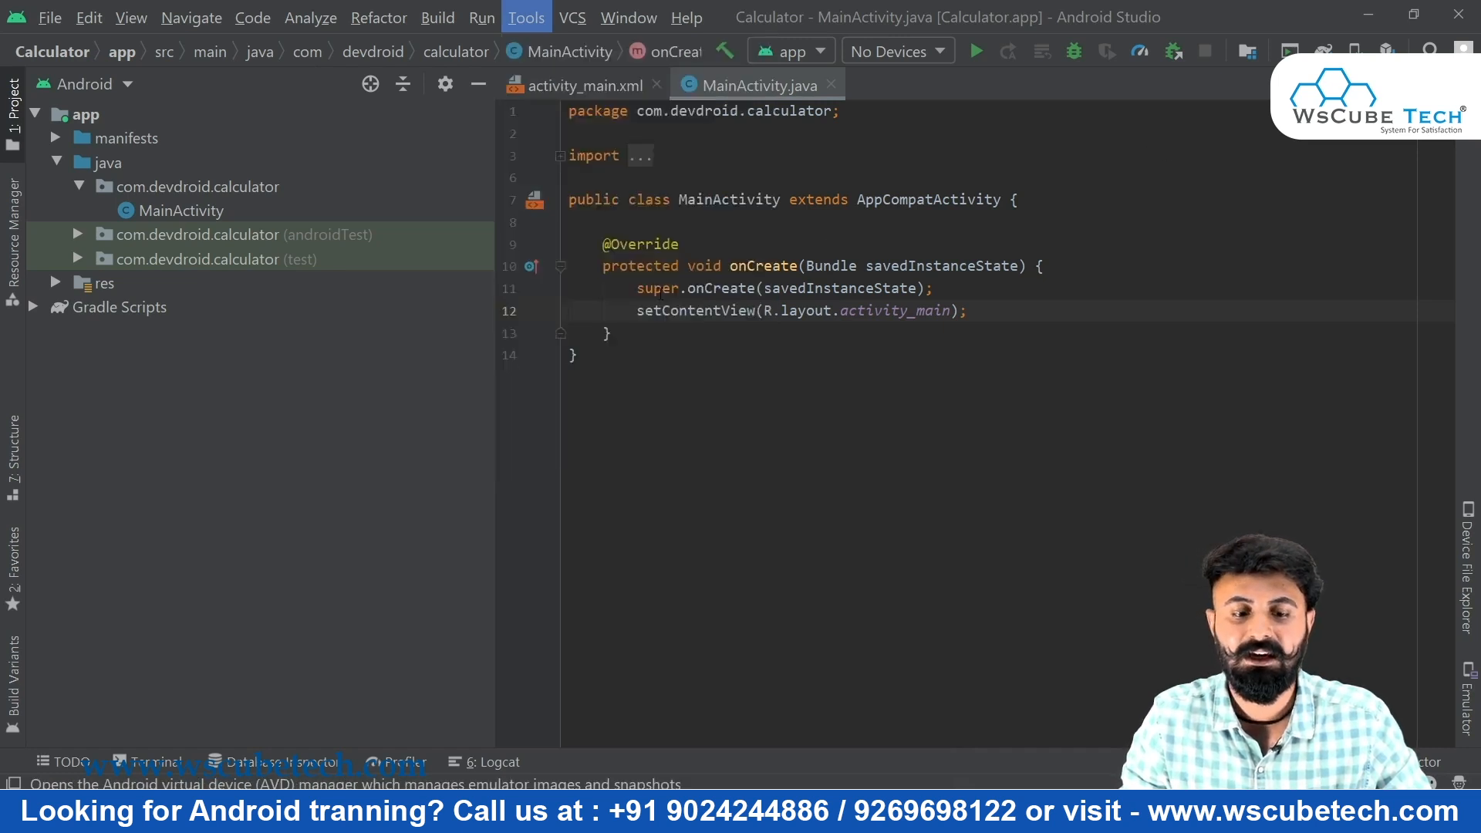
{"action": "left_click", "coordinate": [659, 291]}
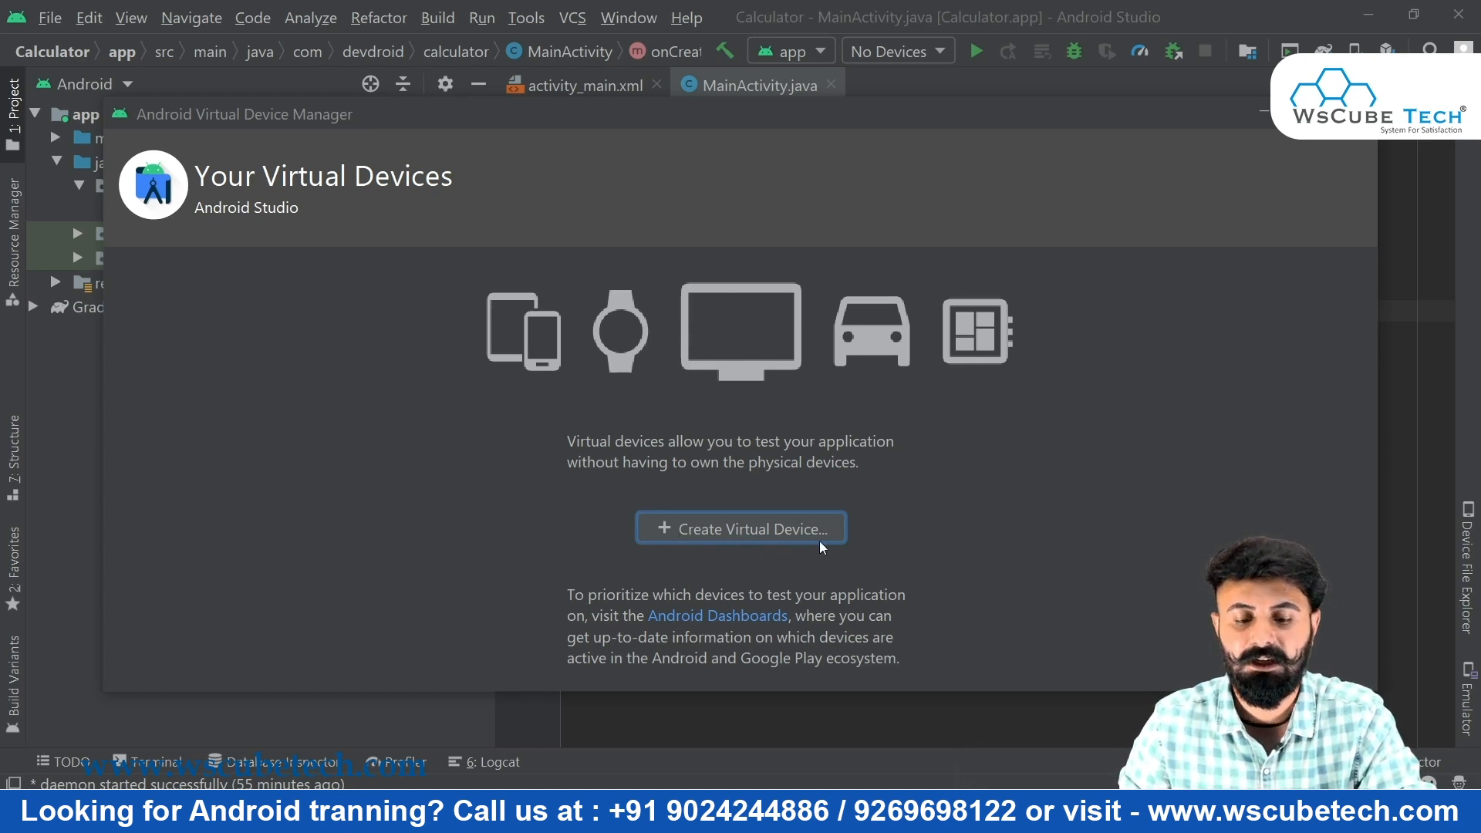
Start a new virtual device to reach Select Hardware with Pixel 2 highlighted
{"action": "left_click", "coordinate": [761, 530]}
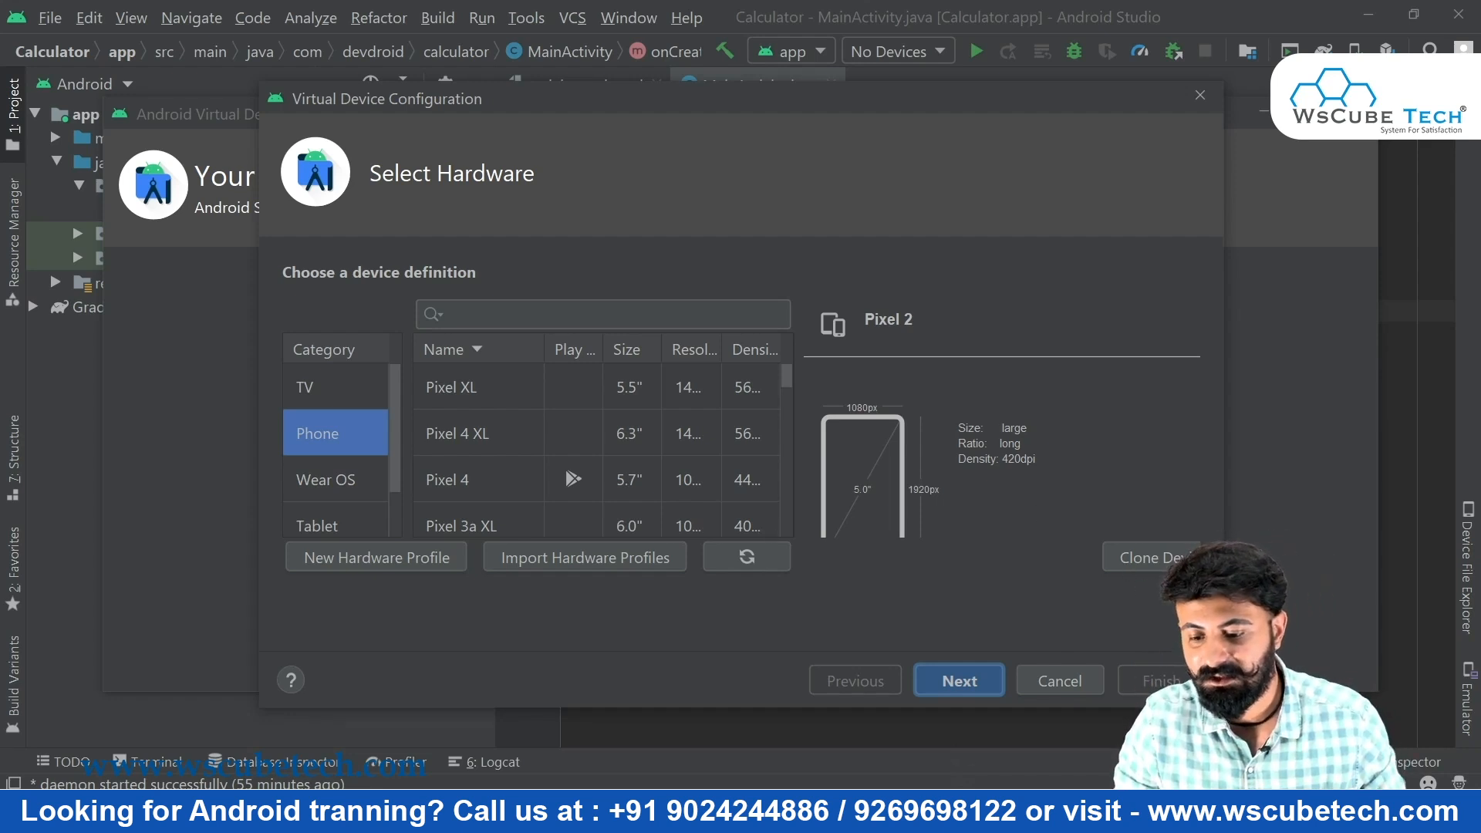
Enlarge and reposition the hardware dialog, then view the TV, Phone and Wear OS lists
{"action": "left_click_drag", "start_coordinate": [1223, 708], "coordinate": [1389, 759]}
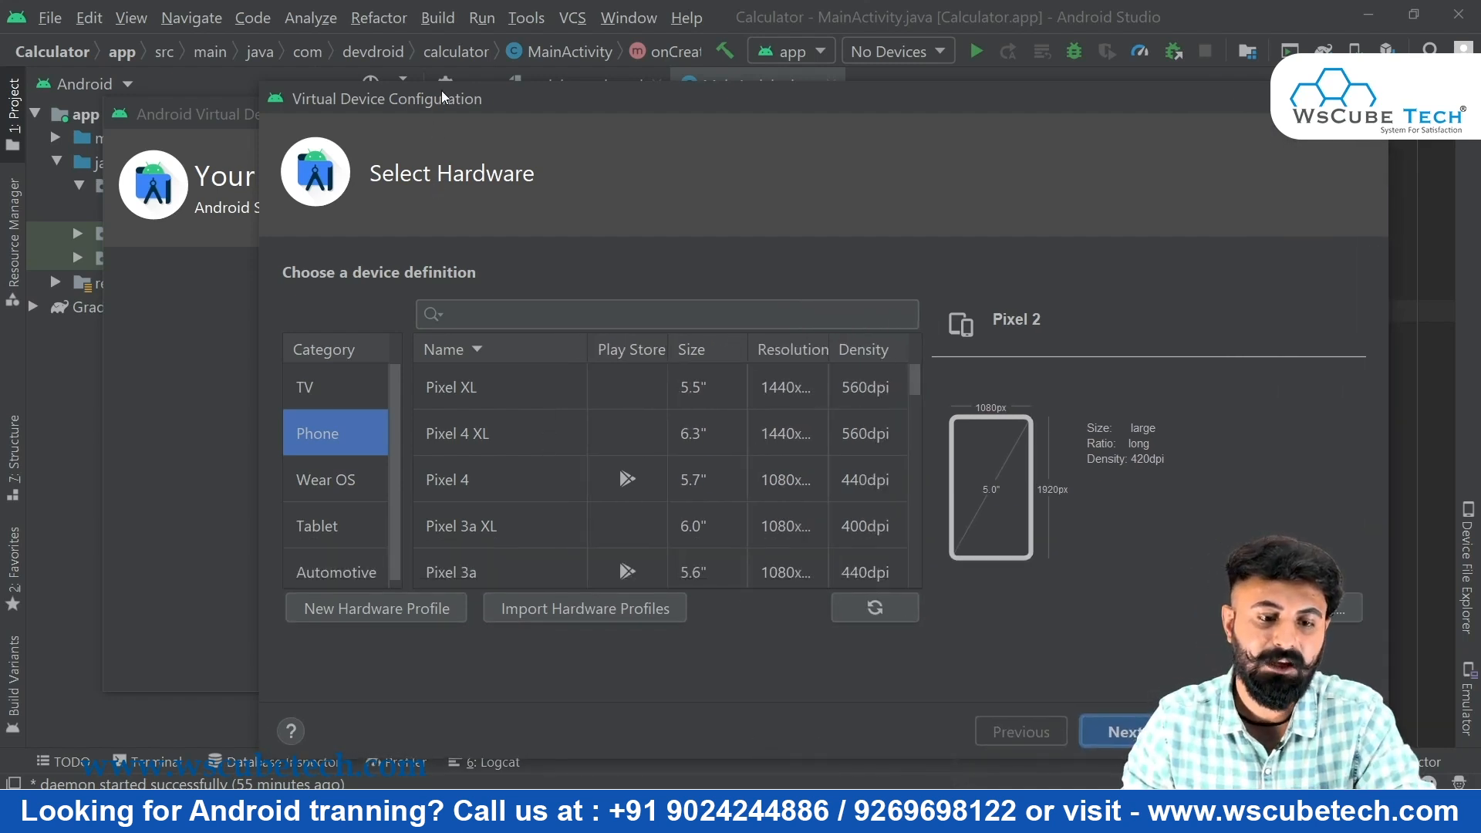
{"action": "left_click_drag", "start_coordinate": [444, 98], "coordinate": [297, 43]}
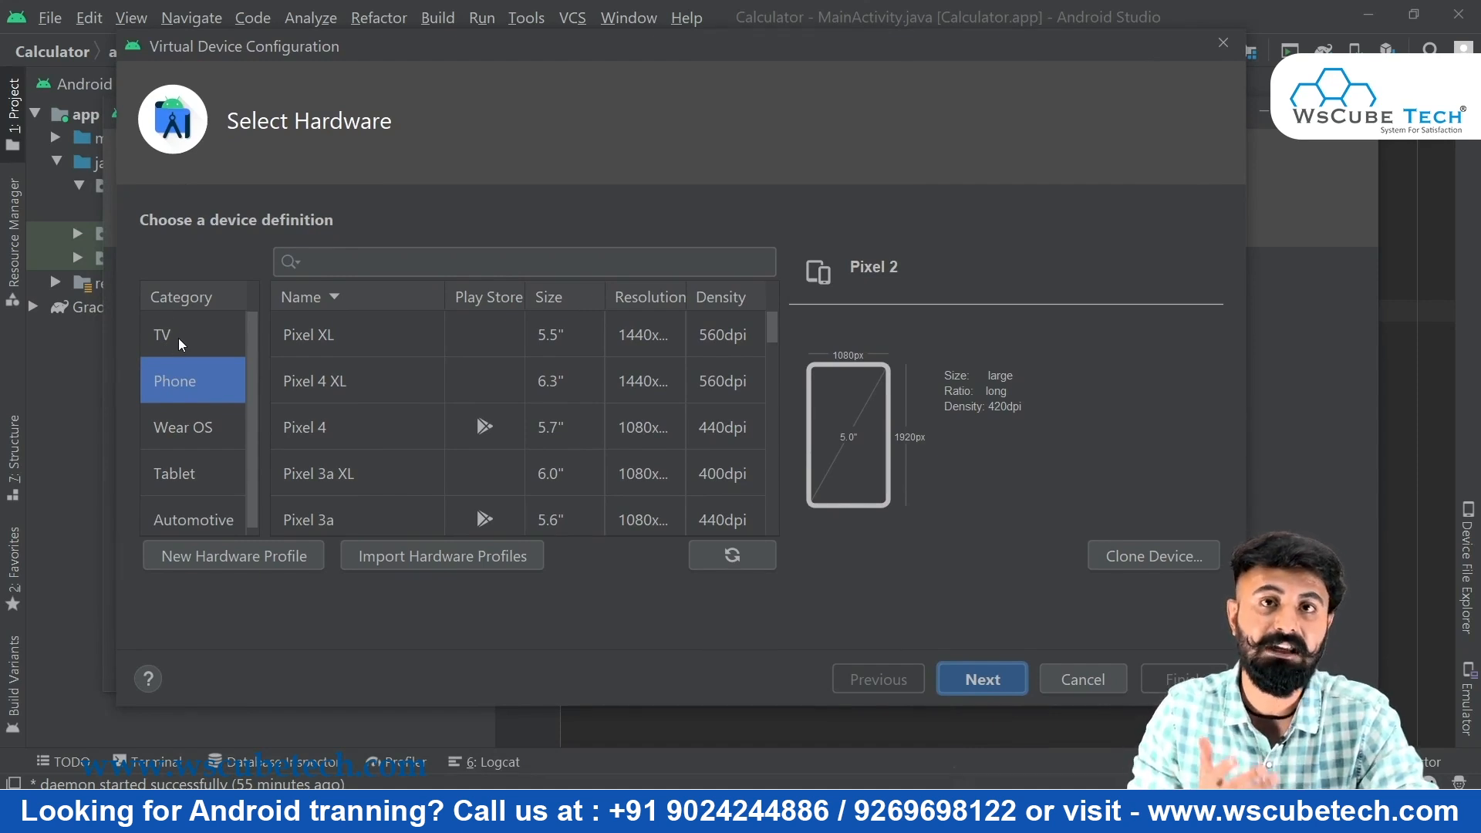
{"action": "left_click", "coordinate": [178, 338]}
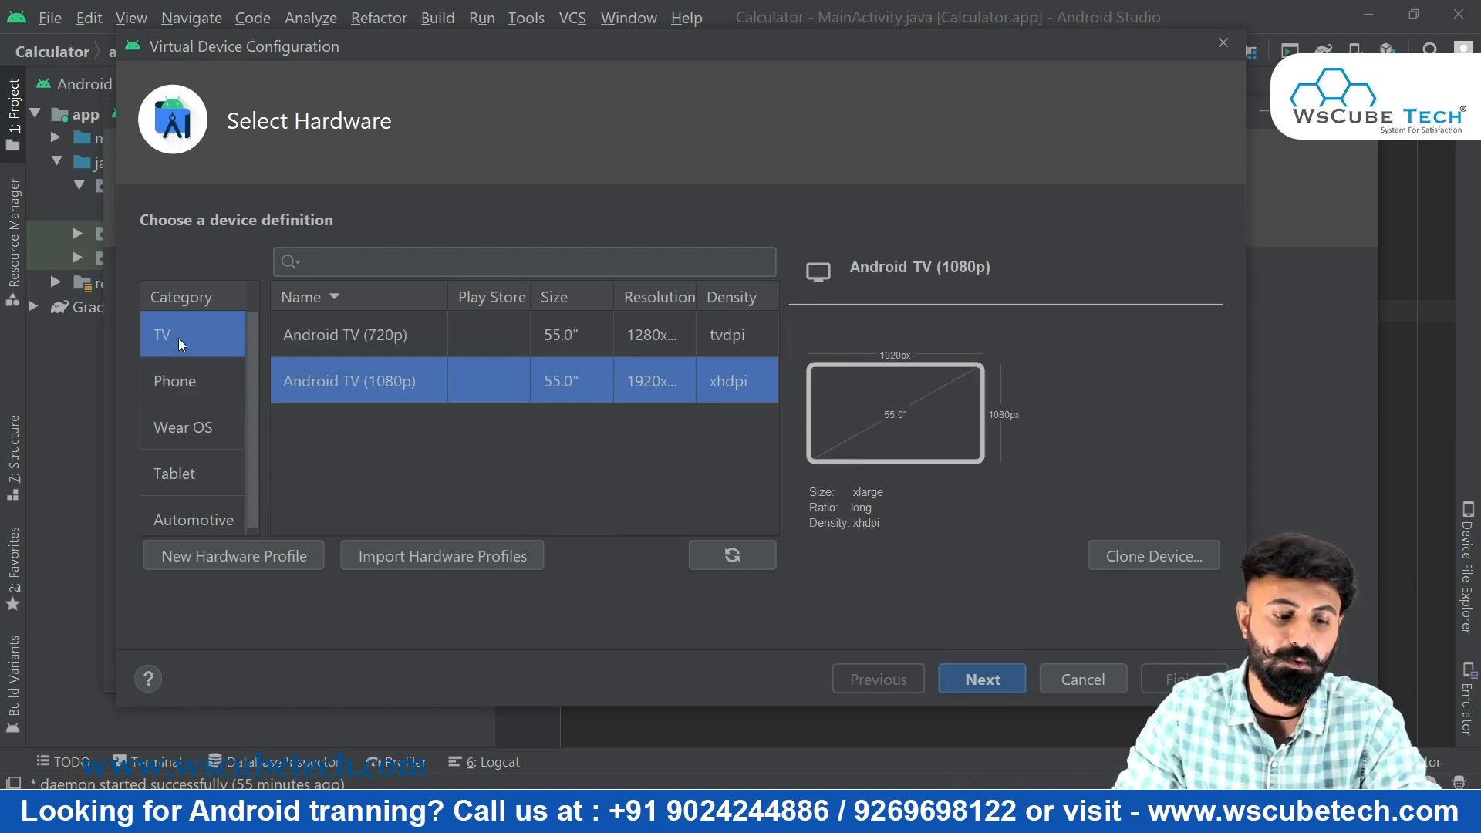
{"action": "left_click", "coordinate": [182, 385]}
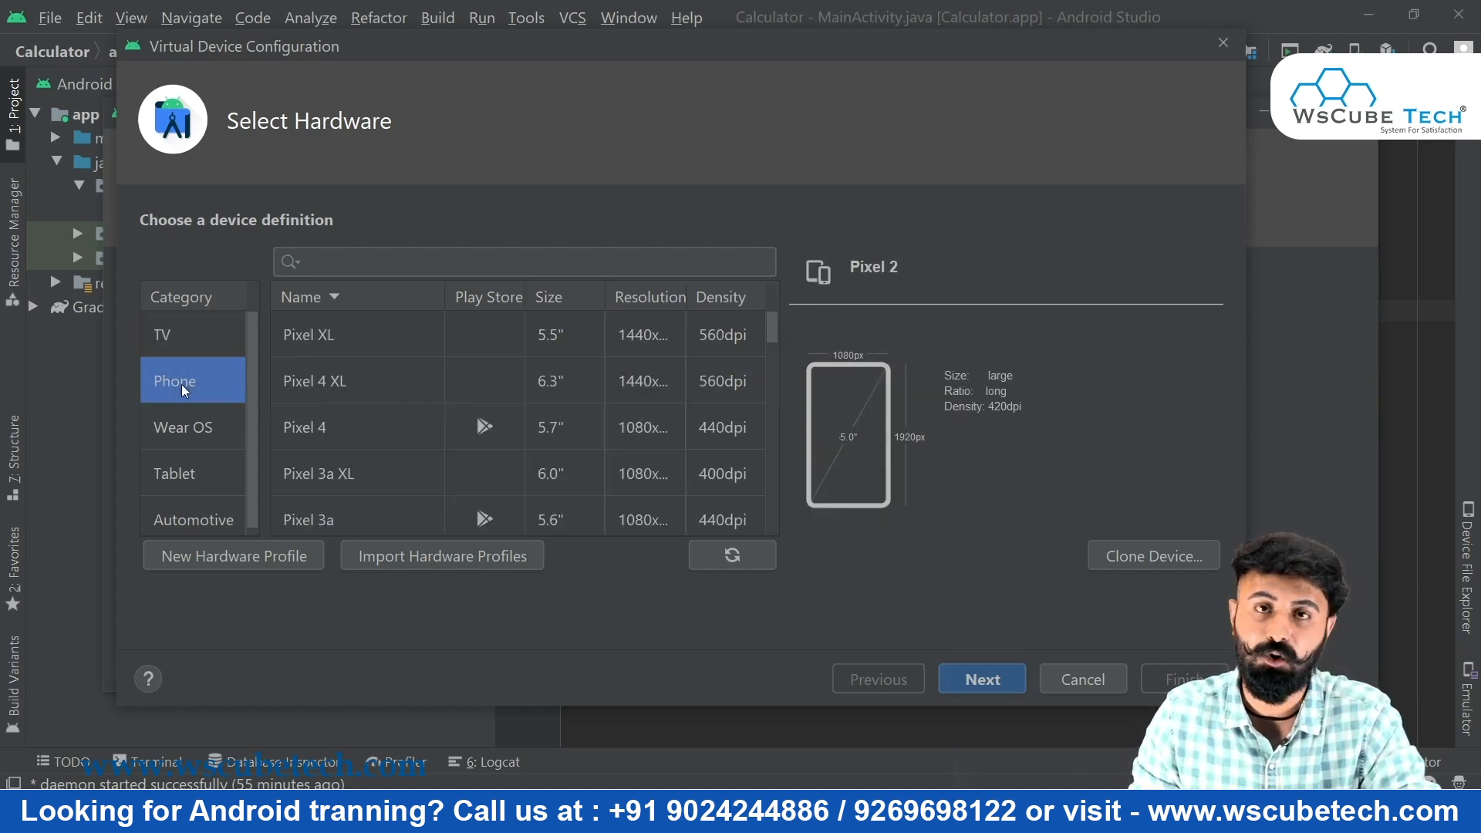
{"action": "left_click", "coordinate": [187, 430]}
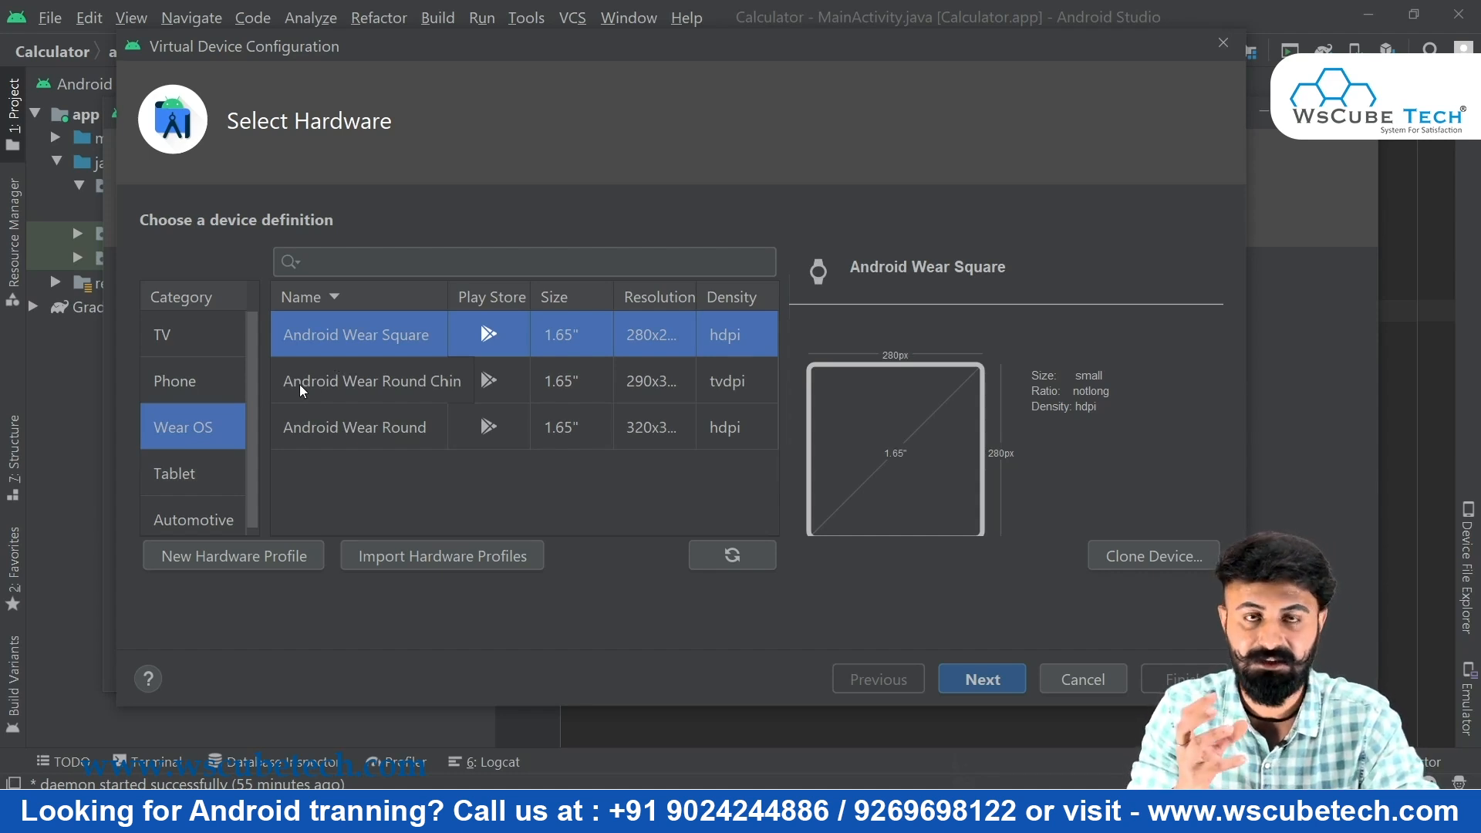
Browse the Tablet and Automotive definitions, then return to the Phone list
{"action": "left_click", "coordinate": [206, 476]}
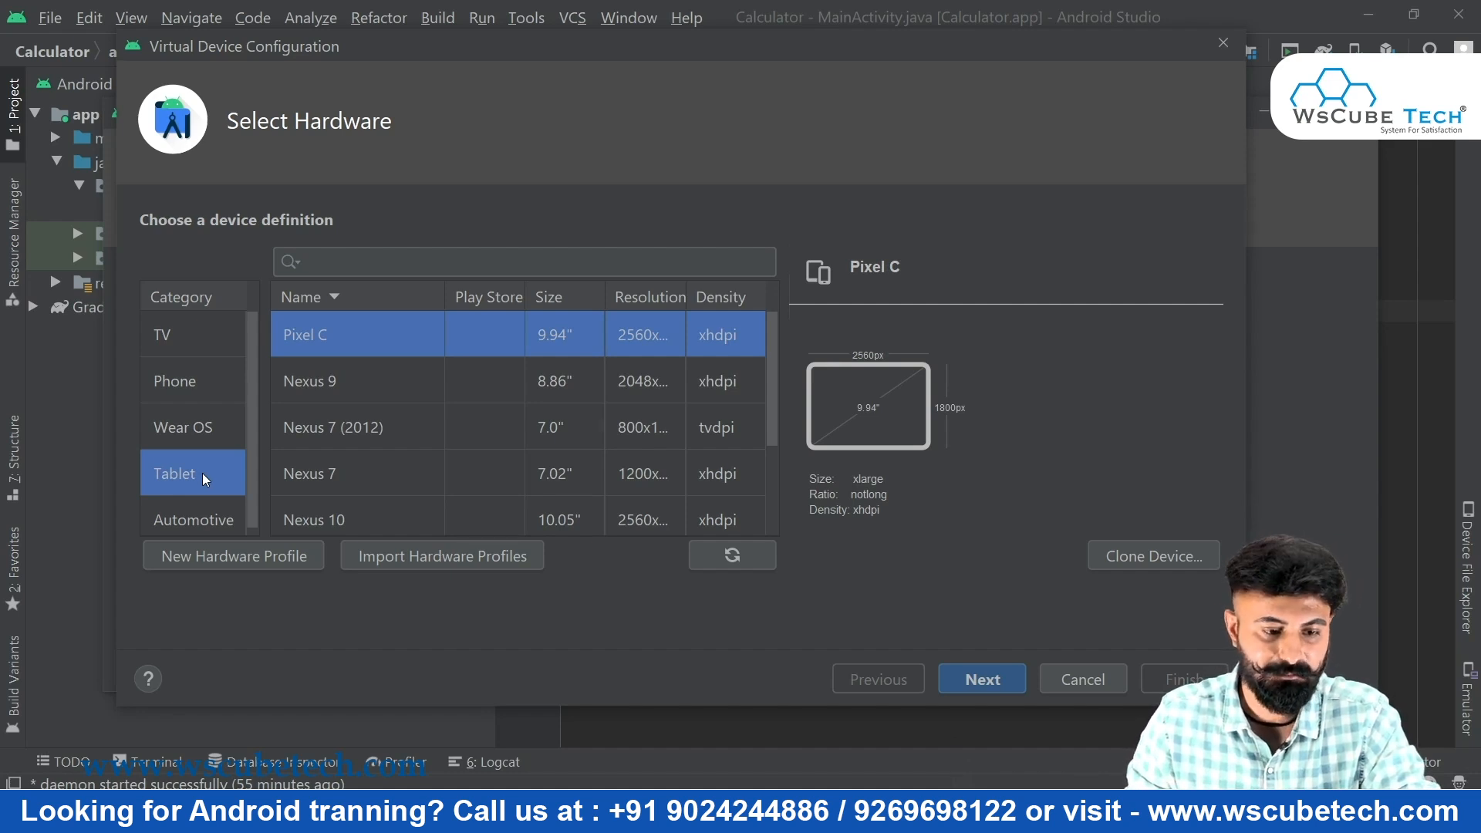
{"action": "left_click", "coordinate": [219, 389]}
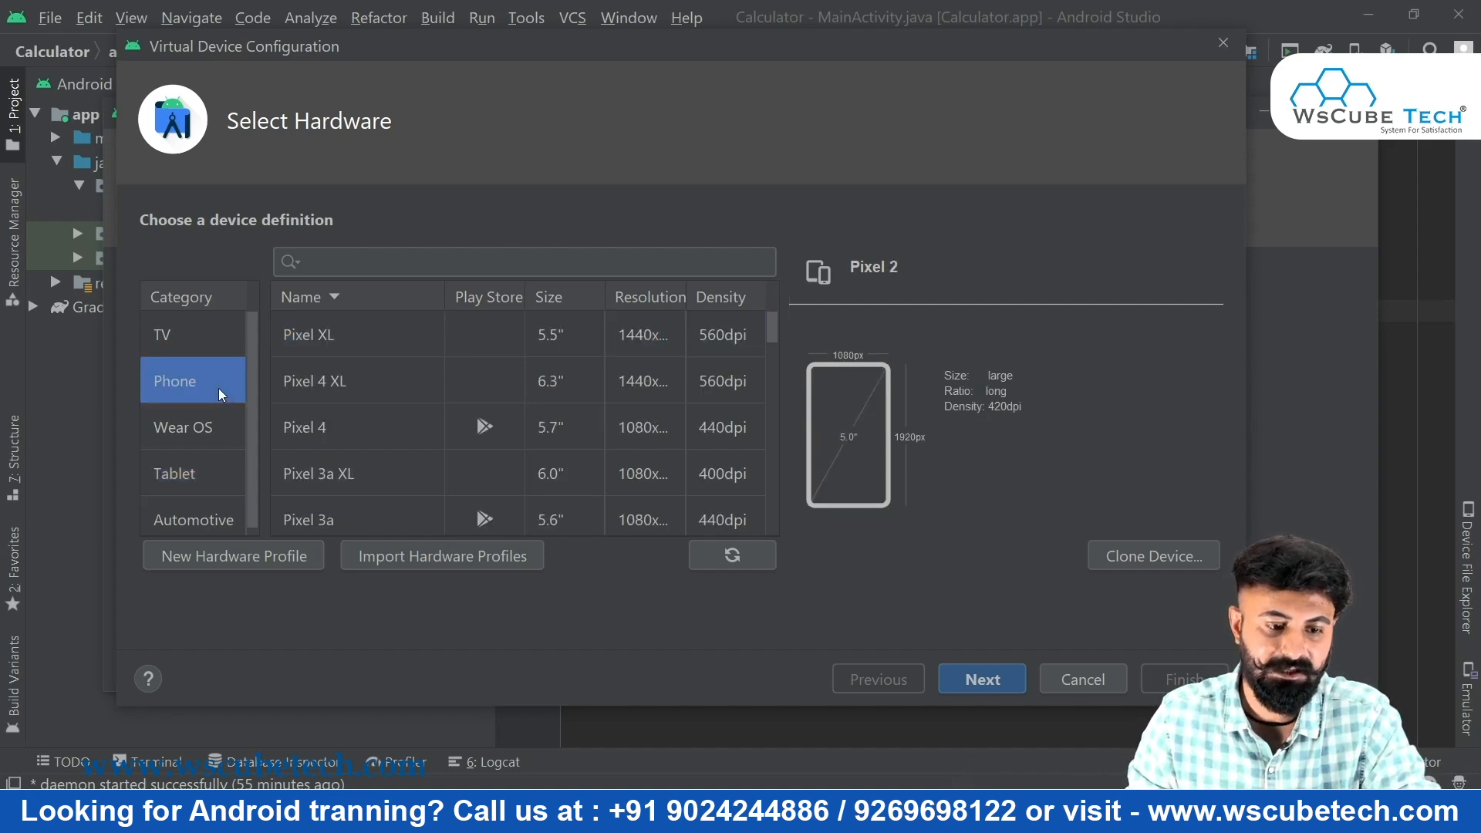
{"action": "left_click", "coordinate": [215, 494]}
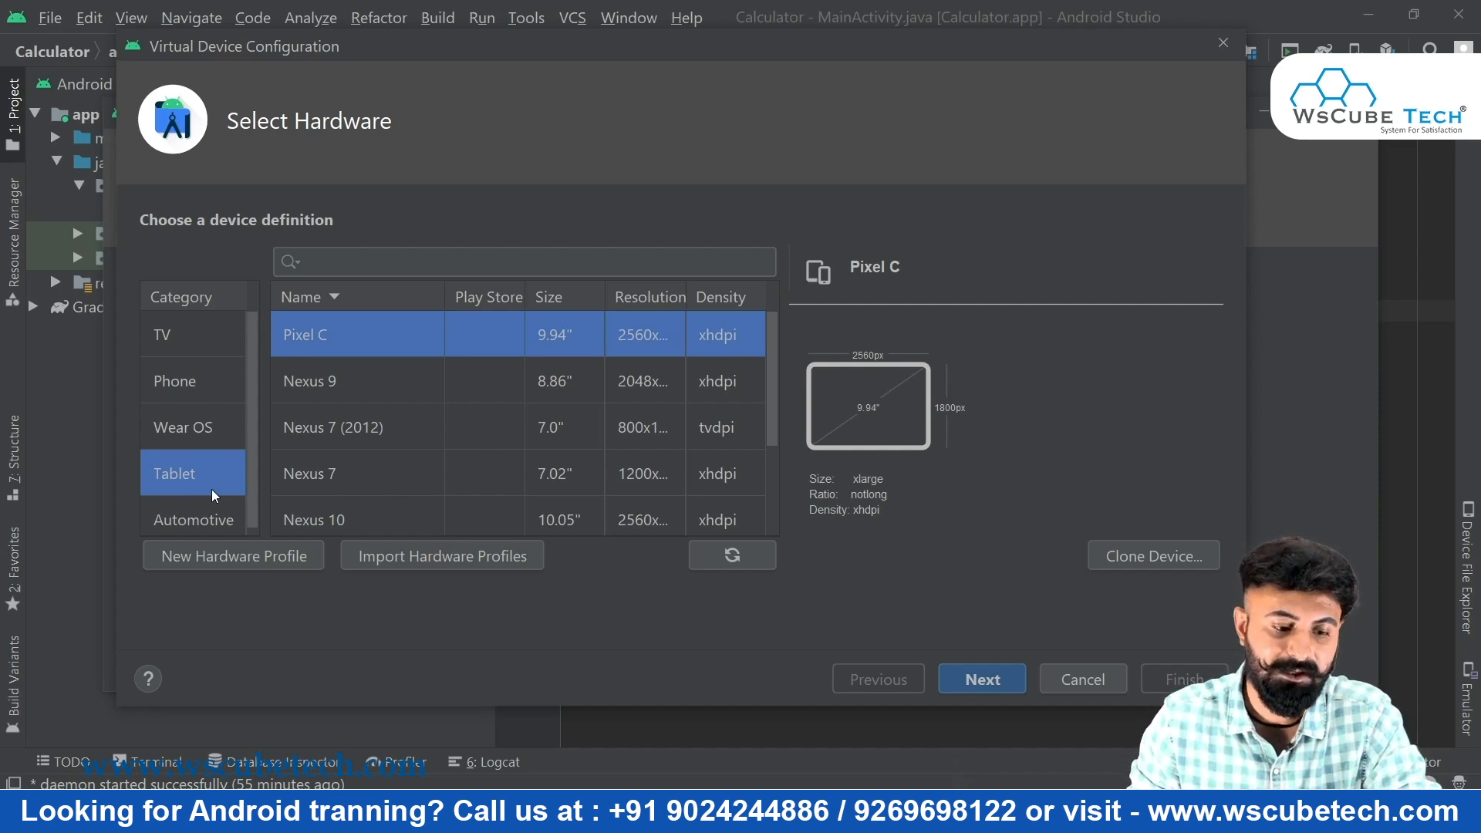
{"action": "scroll", "coordinate": [212, 490], "scroll_direction": "down", "scroll_amount": 1}
{"action": "left_click", "coordinate": [215, 526]}
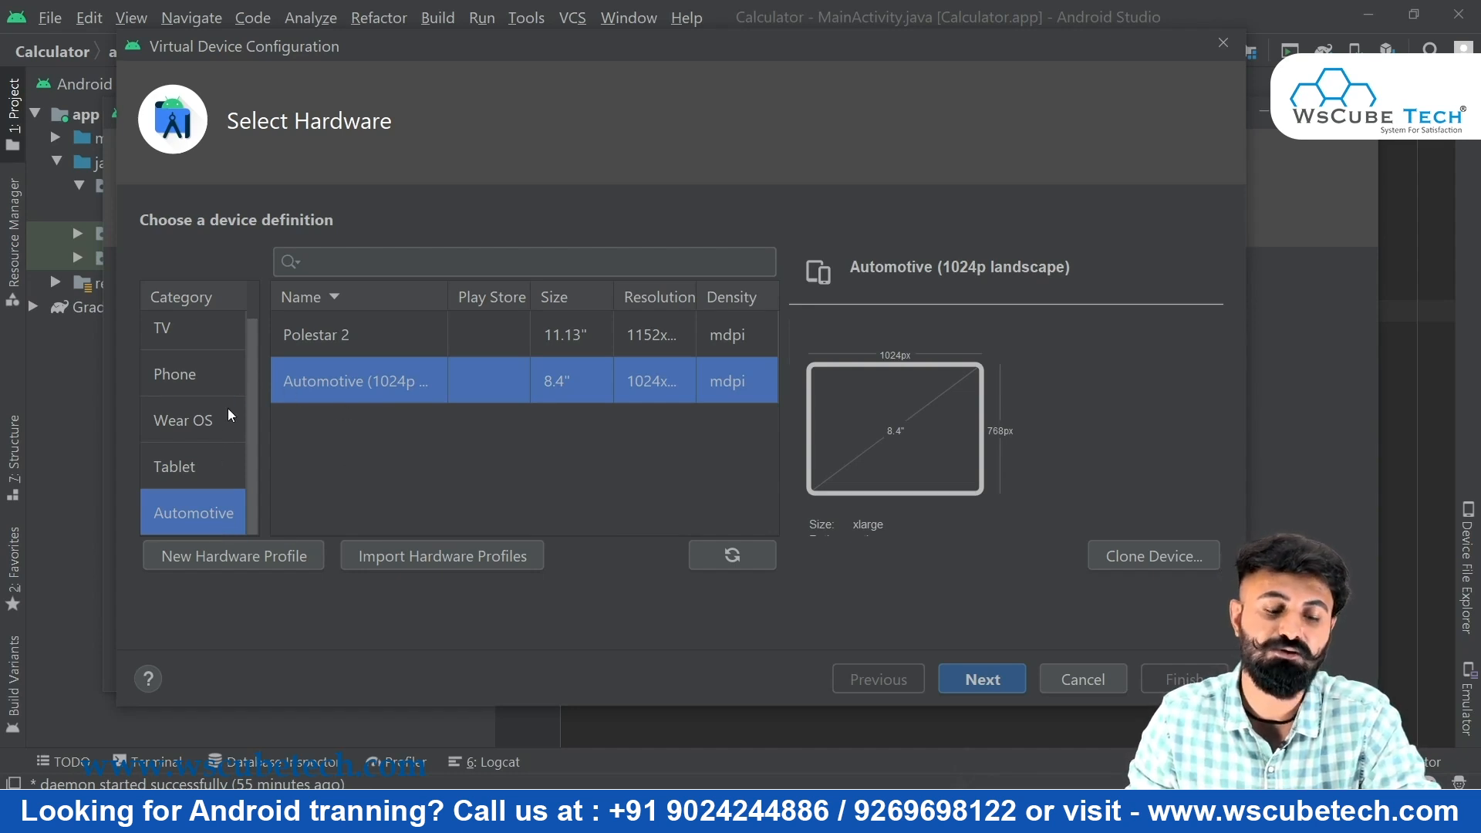
{"action": "left_click", "coordinate": [207, 390]}
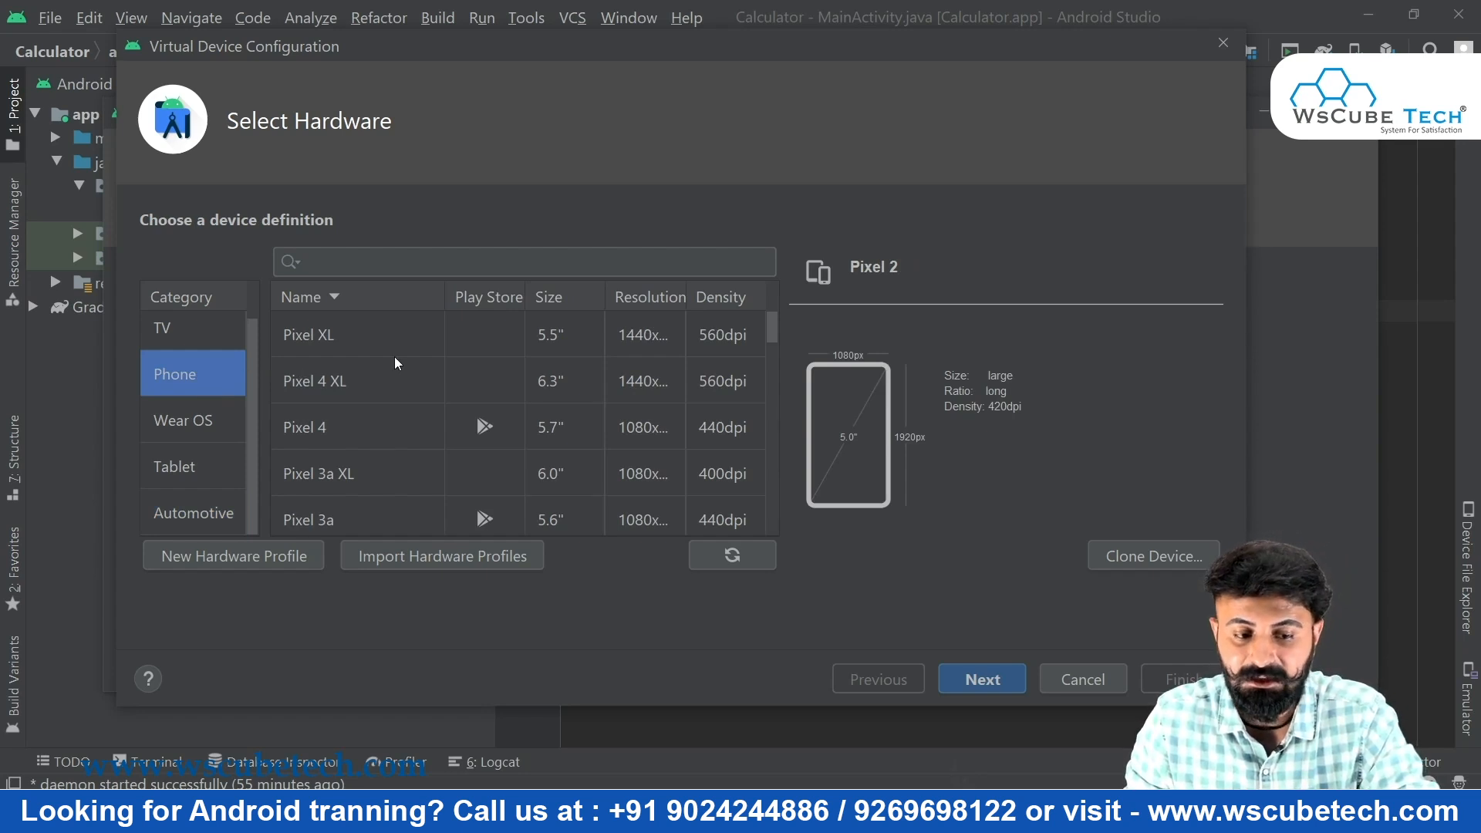
{"action": "scroll", "coordinate": [395, 362], "scroll_direction": "down", "scroll_amount": 3}
{"action": "scroll", "coordinate": [395, 363], "scroll_direction": "down", "scroll_amount": 20}
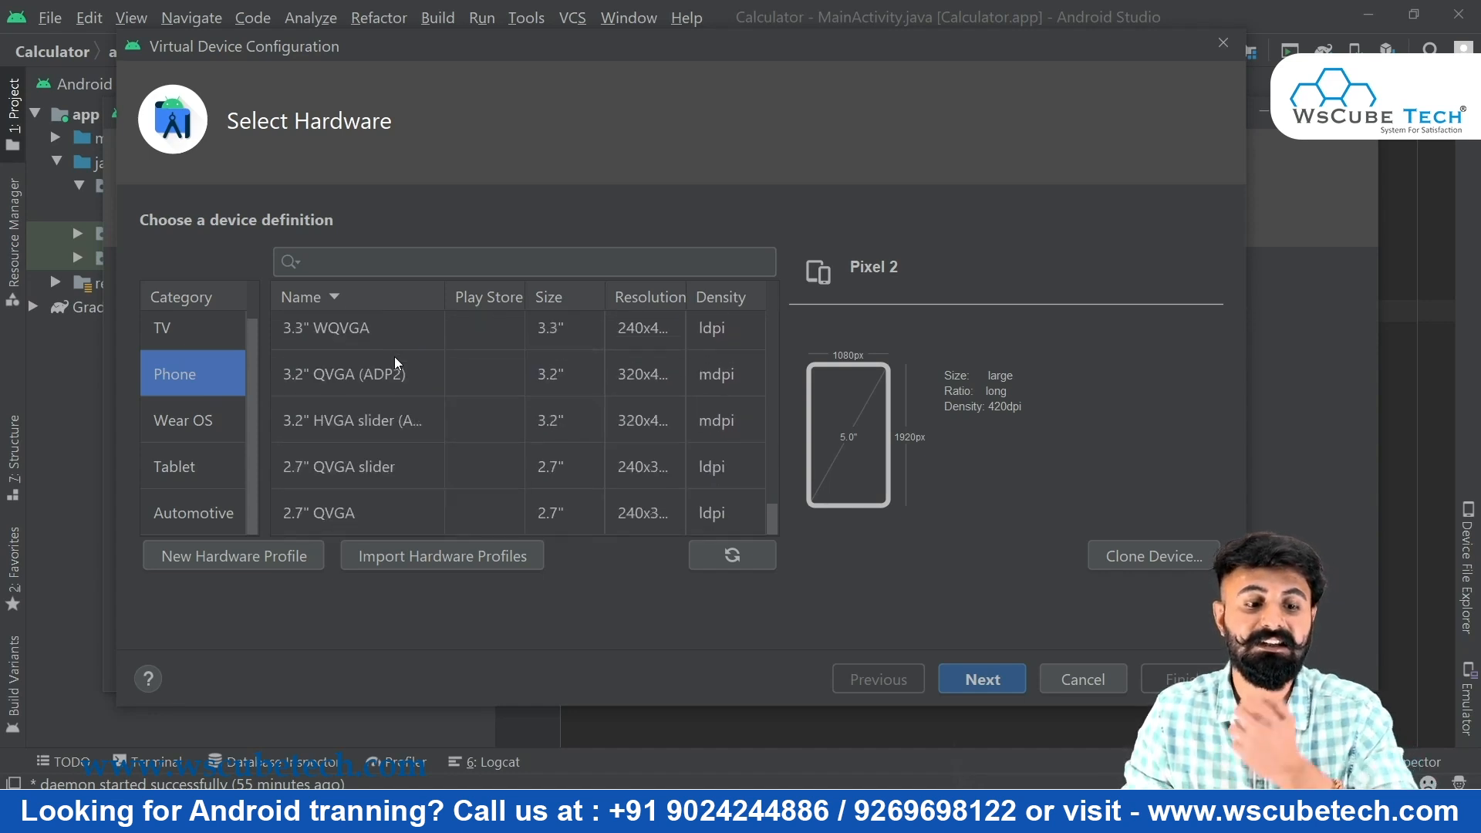
{"action": "scroll", "coordinate": [395, 358], "scroll_direction": "up", "scroll_amount": 8}
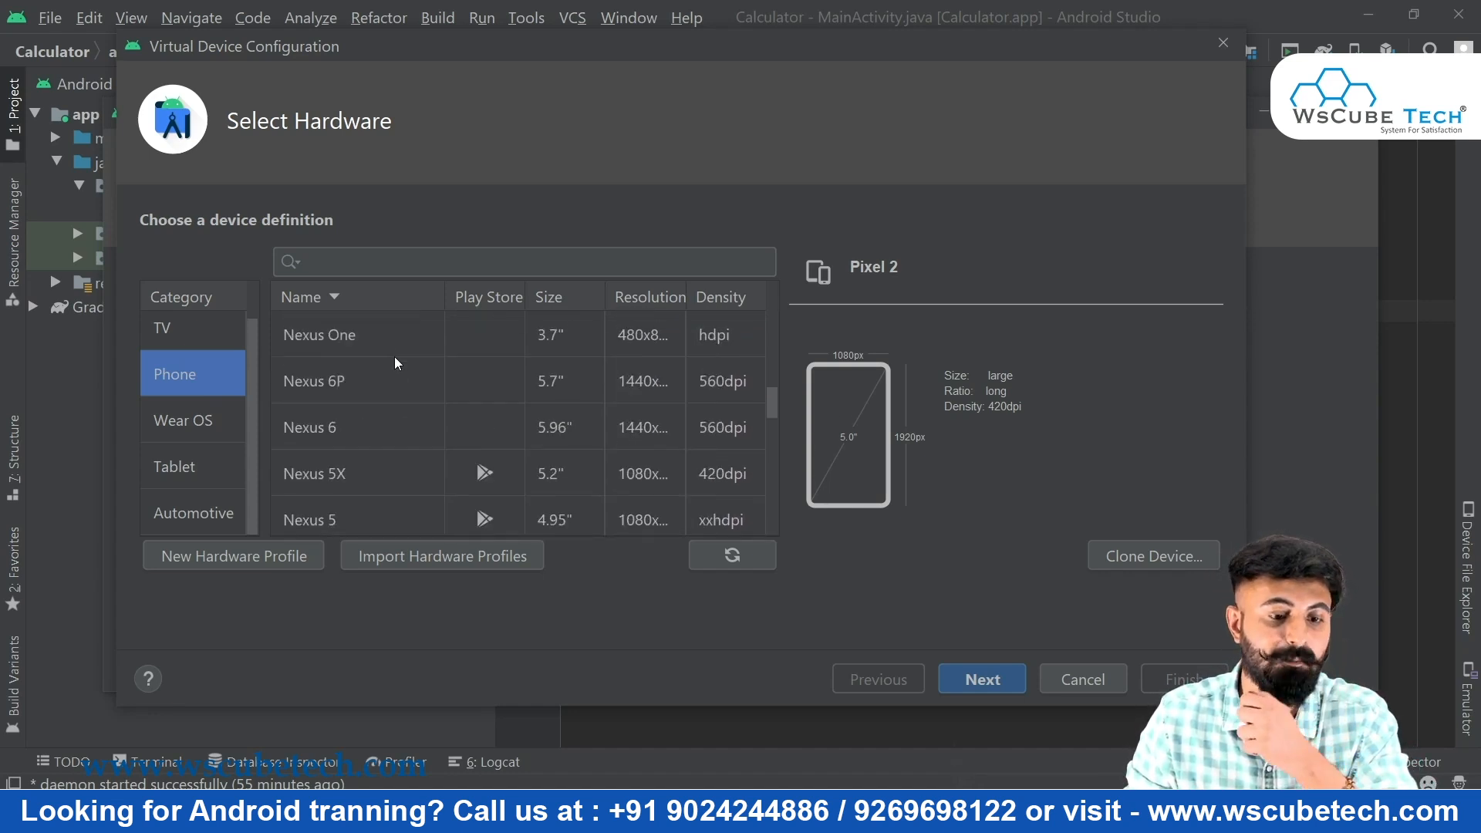
{"action": "scroll", "coordinate": [395, 356], "scroll_direction": "up", "scroll_amount": 5}
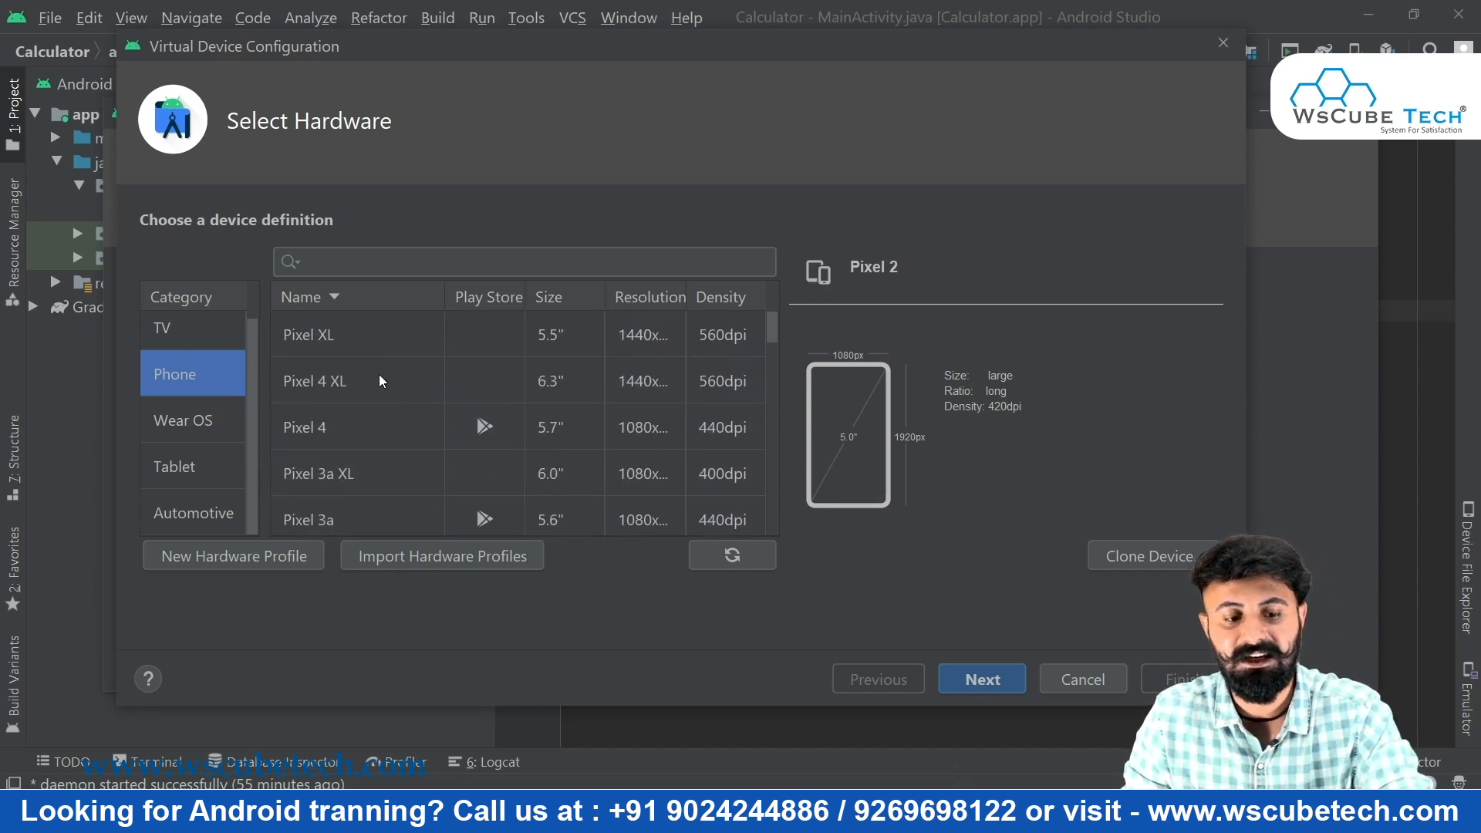
Select Pixel 4 (5.7", 1080×2280, 440dpi) as the hardware after previewing Pixel 4 XL
{"action": "left_click", "coordinate": [338, 390]}
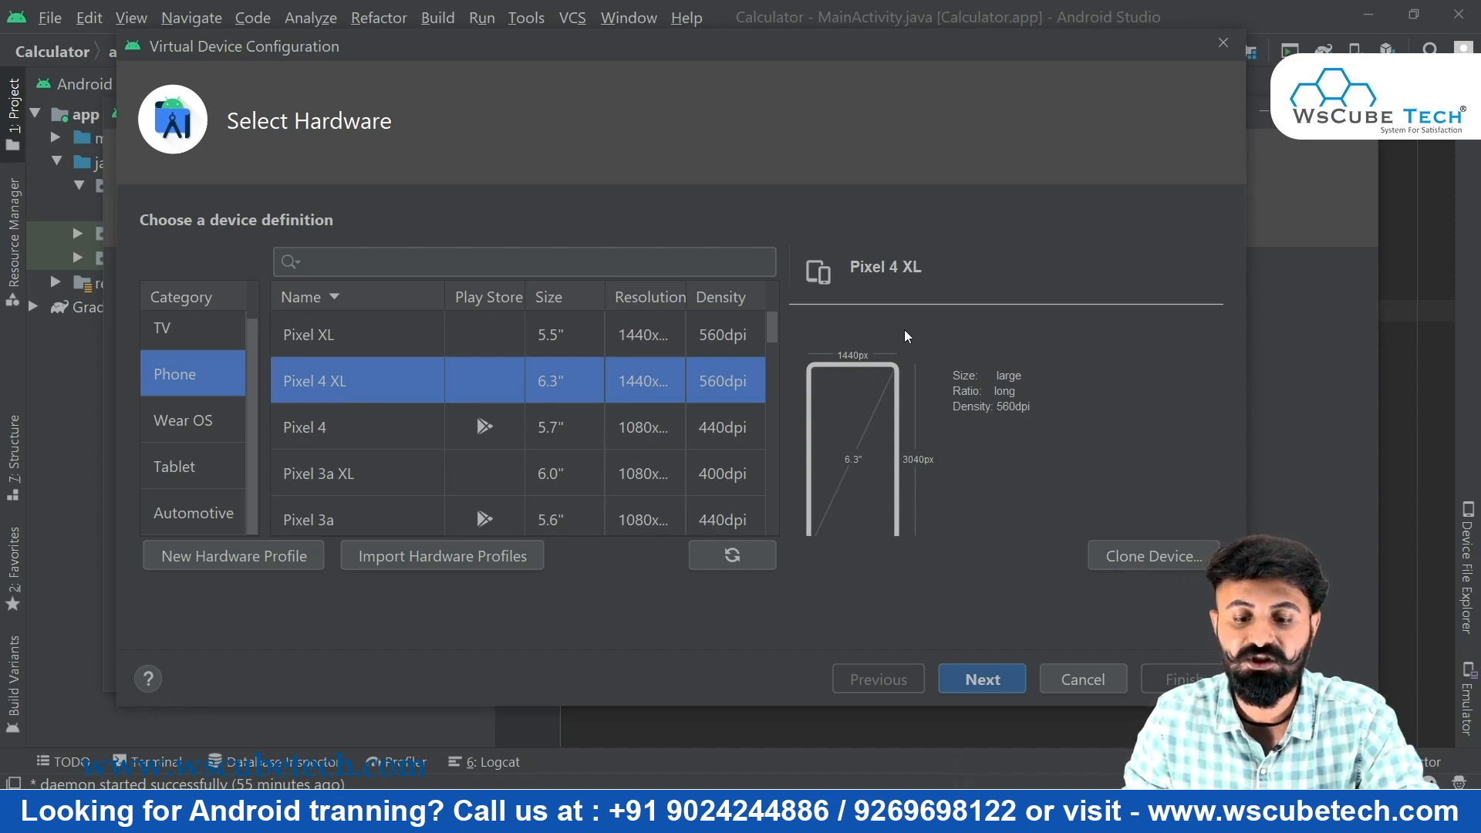
{"action": "left_click", "coordinate": [488, 427]}
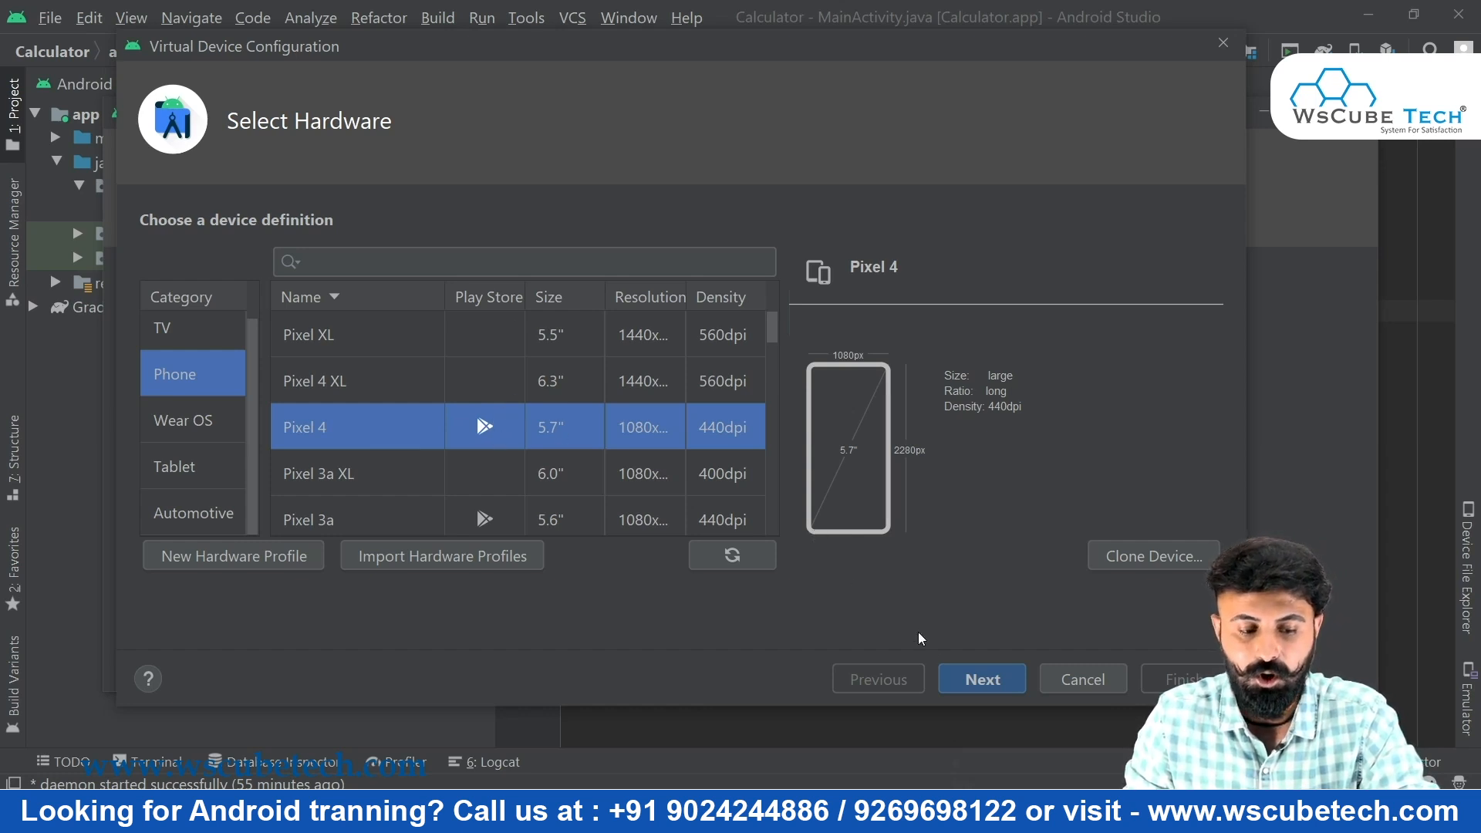
On the System Image page, choose Q (API 29, Android 10.0 Google Play, x86)
{"action": "left_click", "coordinate": [994, 676]}
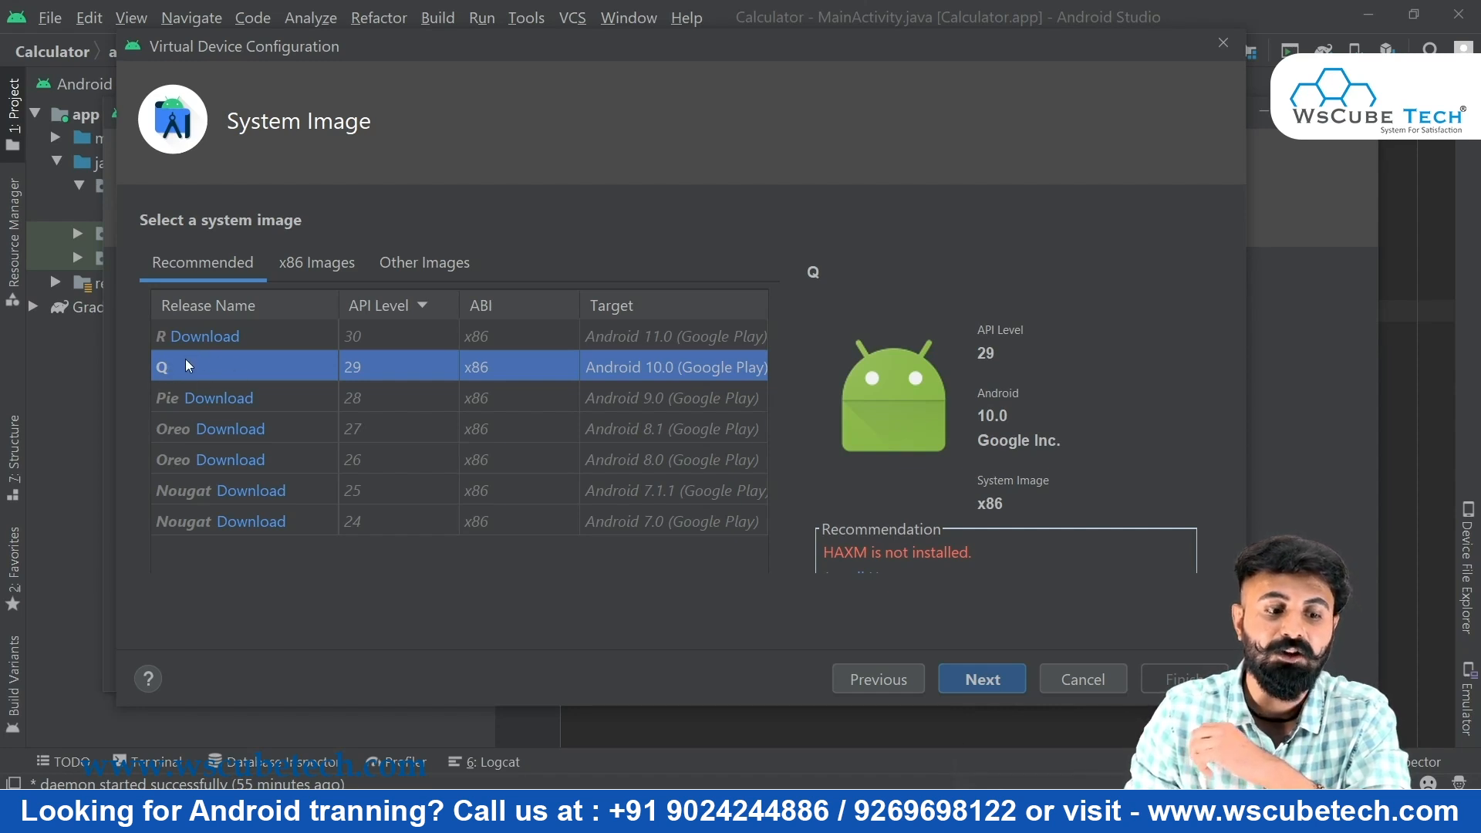
{"action": "left_click", "coordinate": [266, 307]}
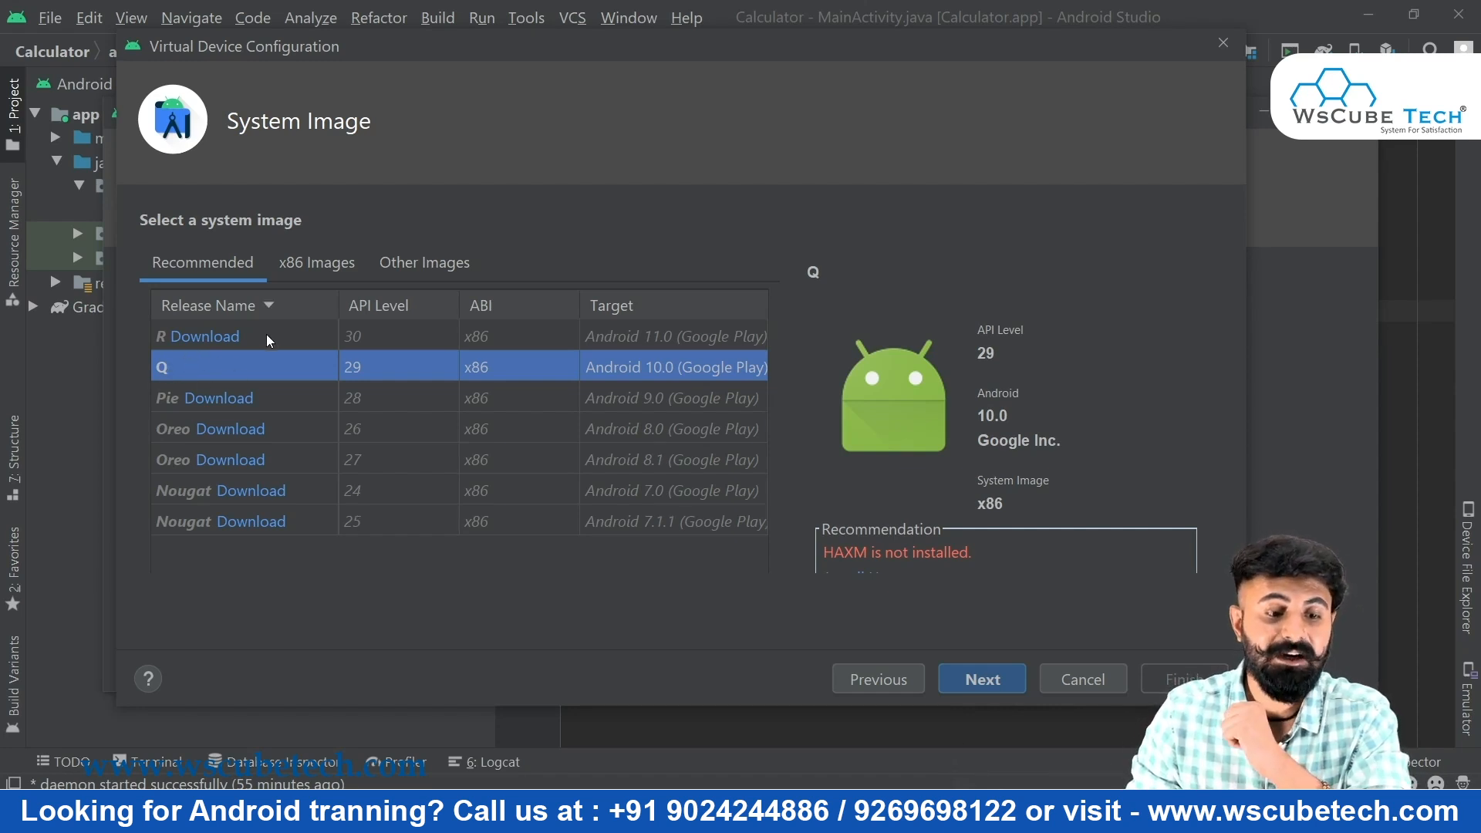
{"action": "left_click", "coordinate": [266, 340]}
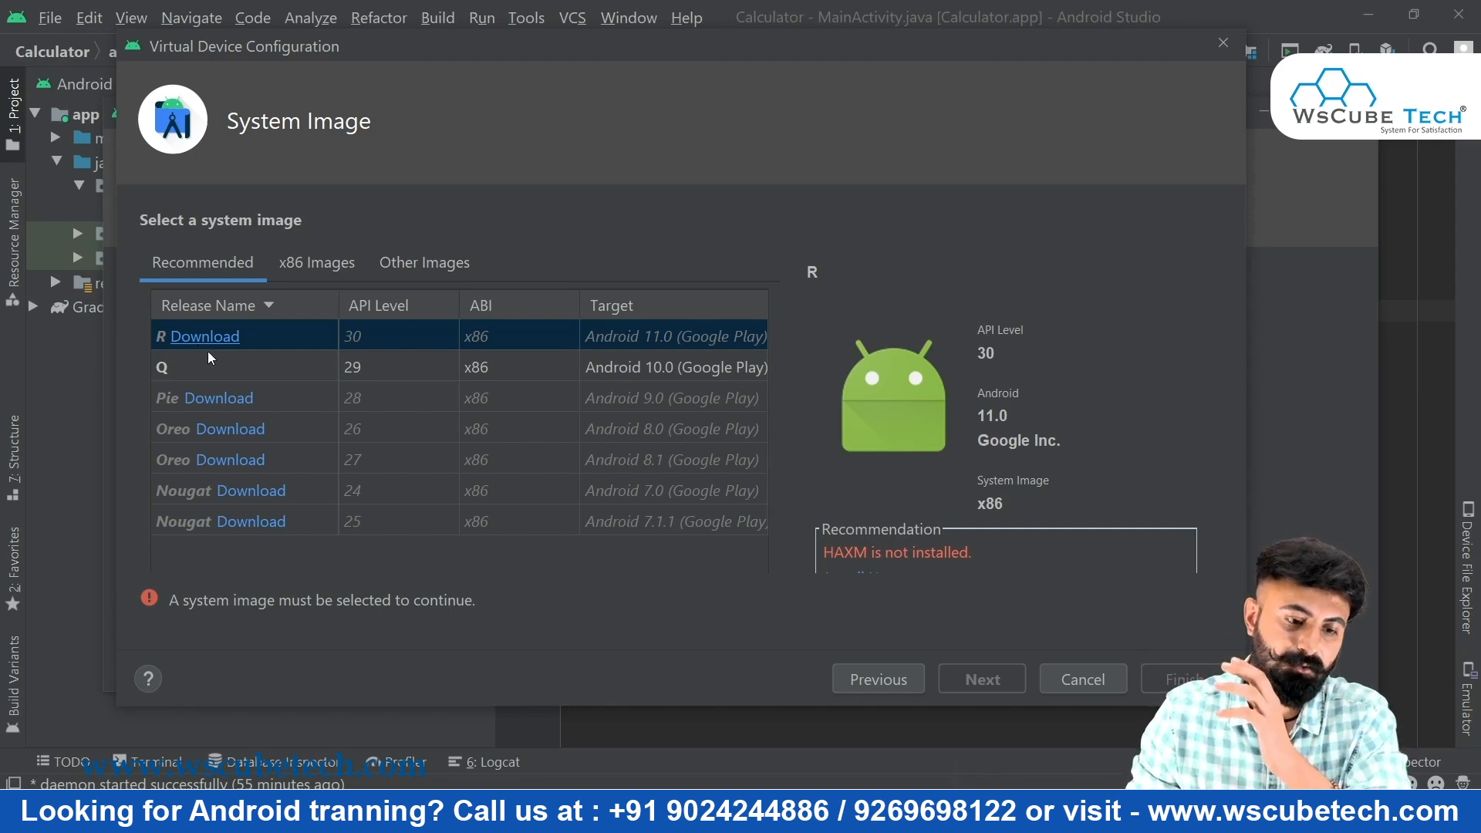
{"action": "left_click", "coordinate": [219, 369]}
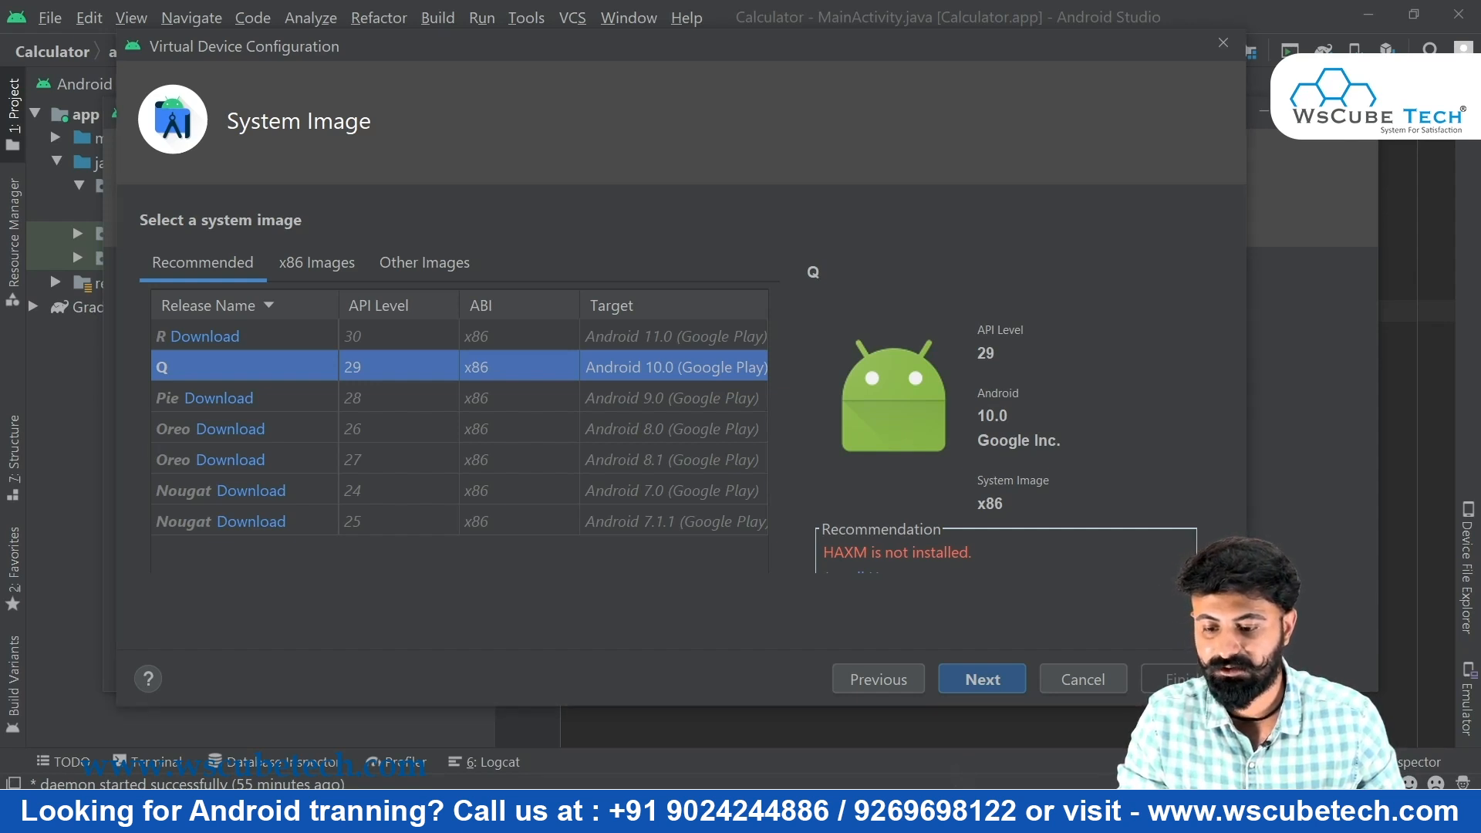
{"action": "left_click_drag", "start_coordinate": [1246, 705], "coordinate": [1346, 783]}
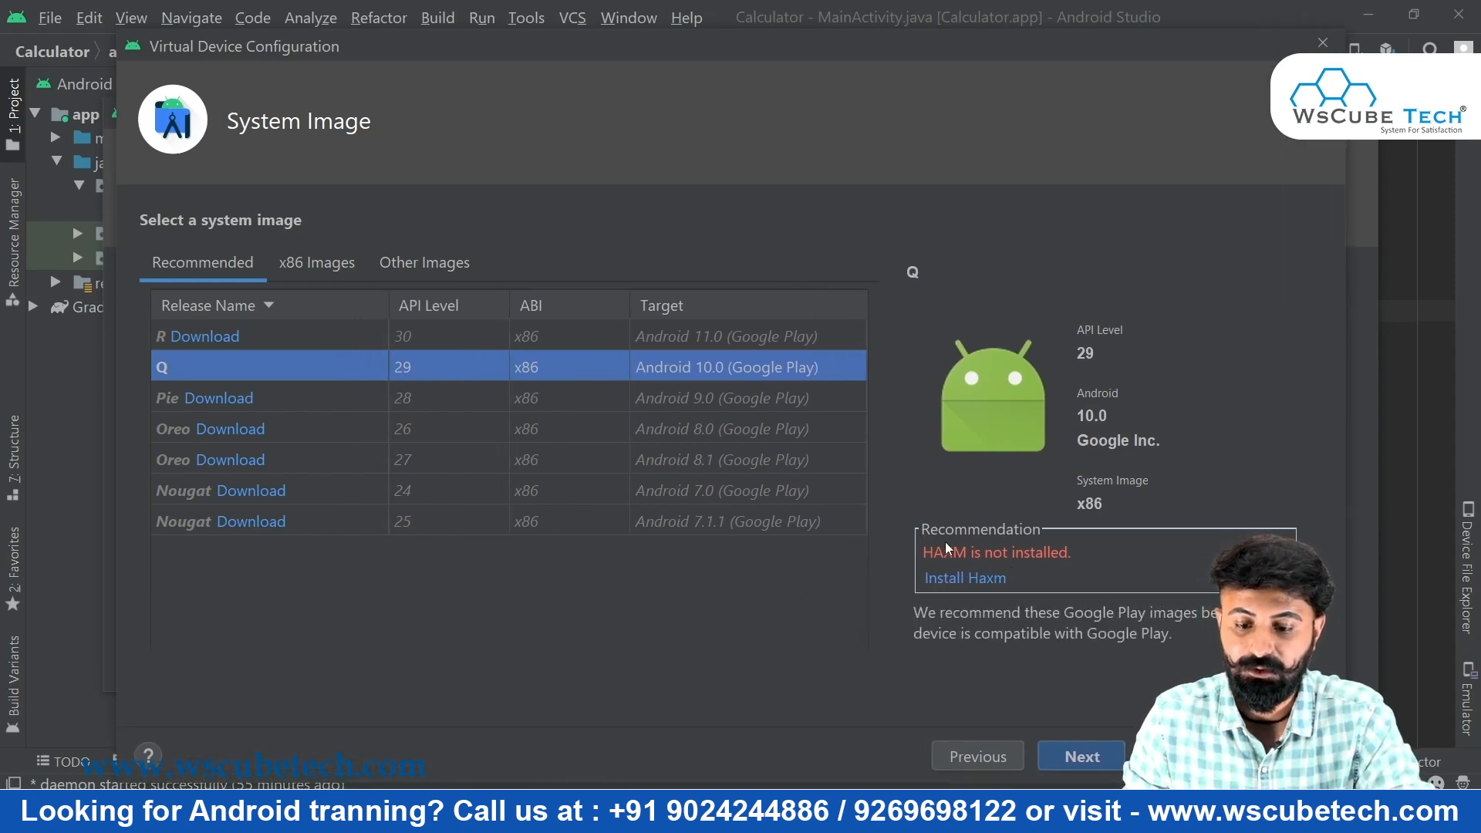
Install Intel HAXM with the recommended 2.0 GB RAM allocation and close the installer
{"action": "left_click", "coordinate": [1001, 585]}
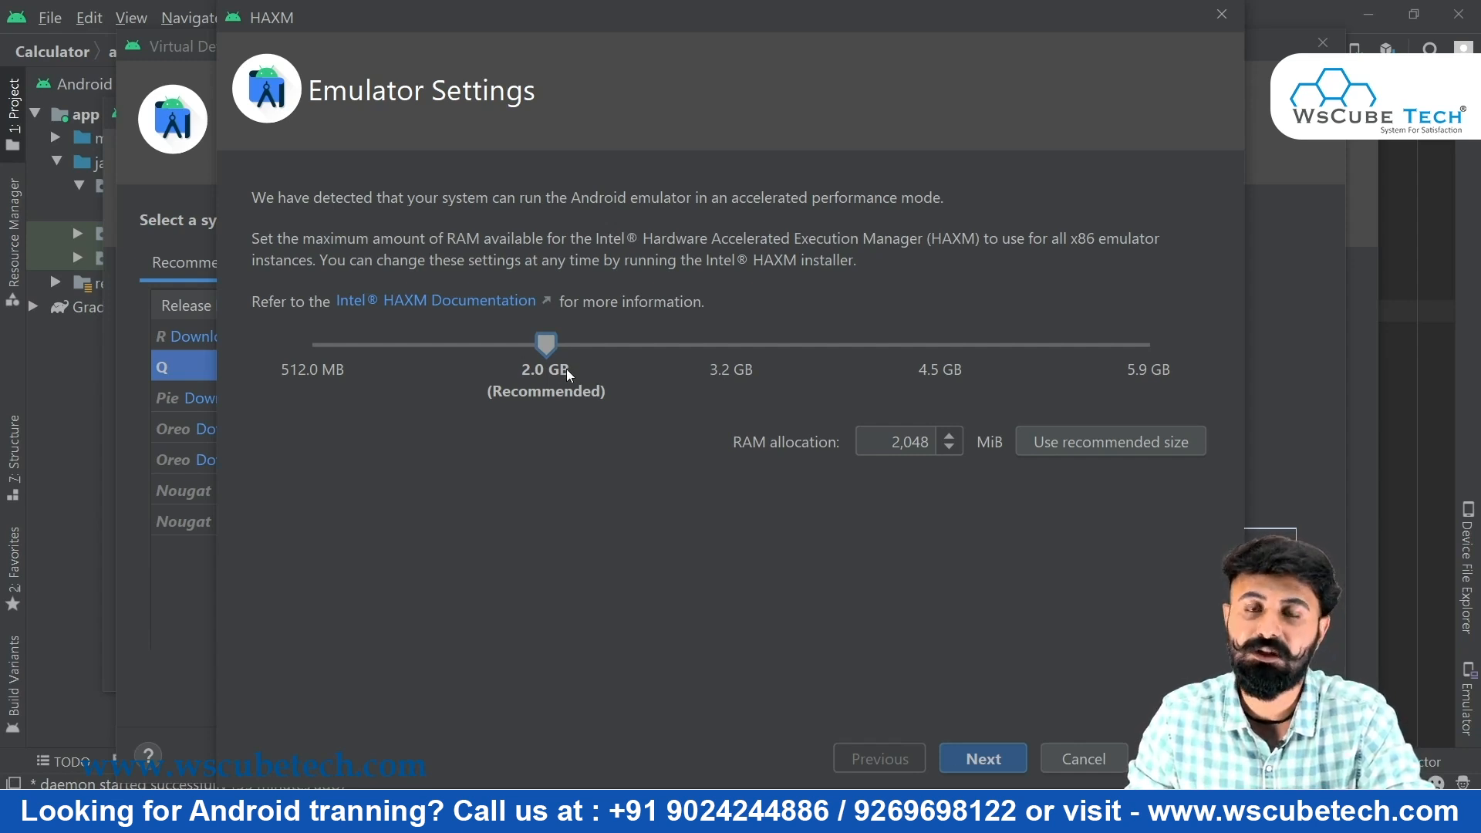
{"action": "left_click", "coordinate": [980, 754]}
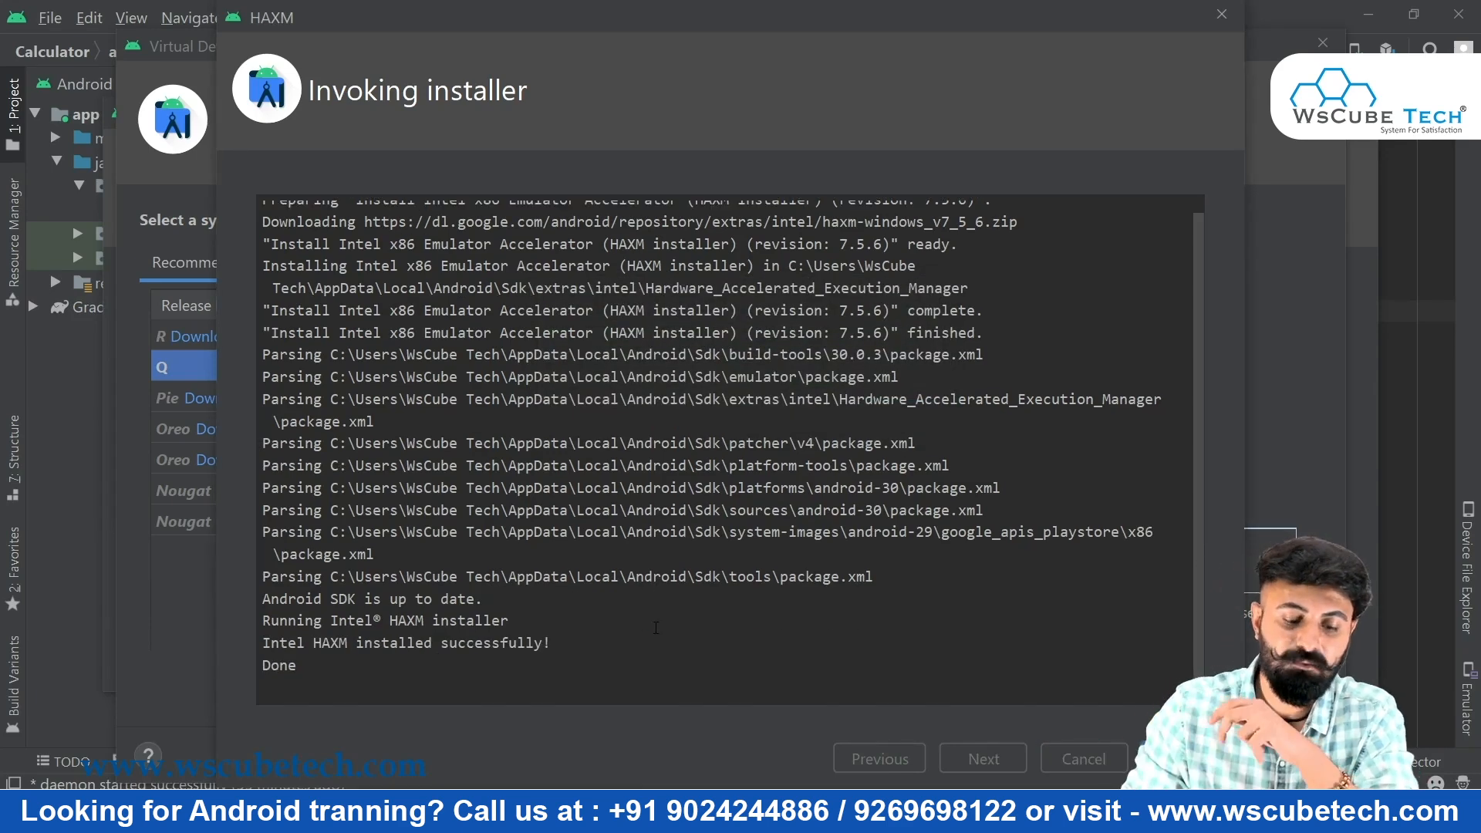
{"action": "left_click", "coordinate": [1180, 759]}
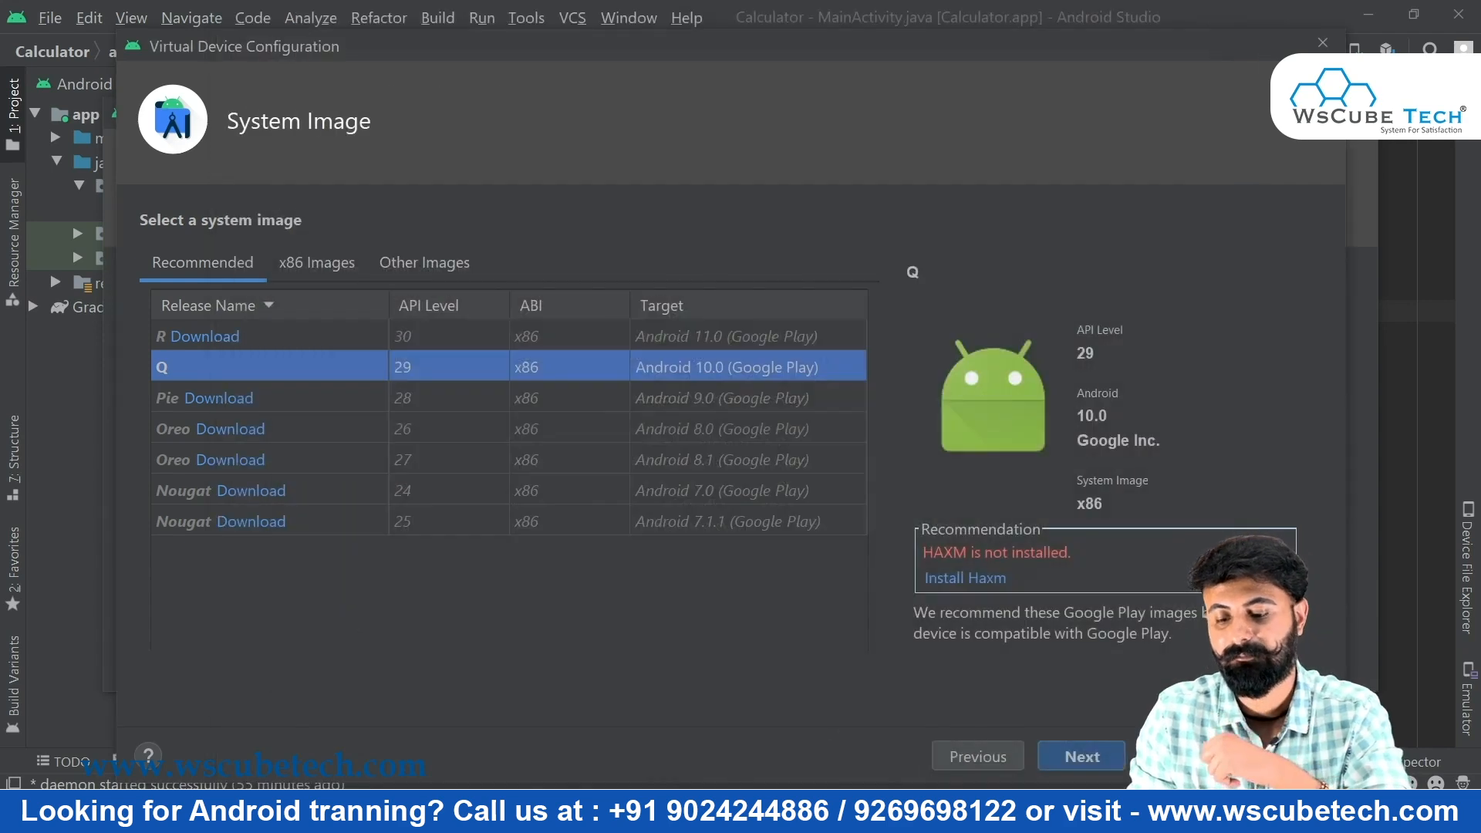
Name the AVD 'Pixel Device', keep Portrait startup orientation, and finish creating it
{"action": "left_click", "coordinate": [1080, 754]}
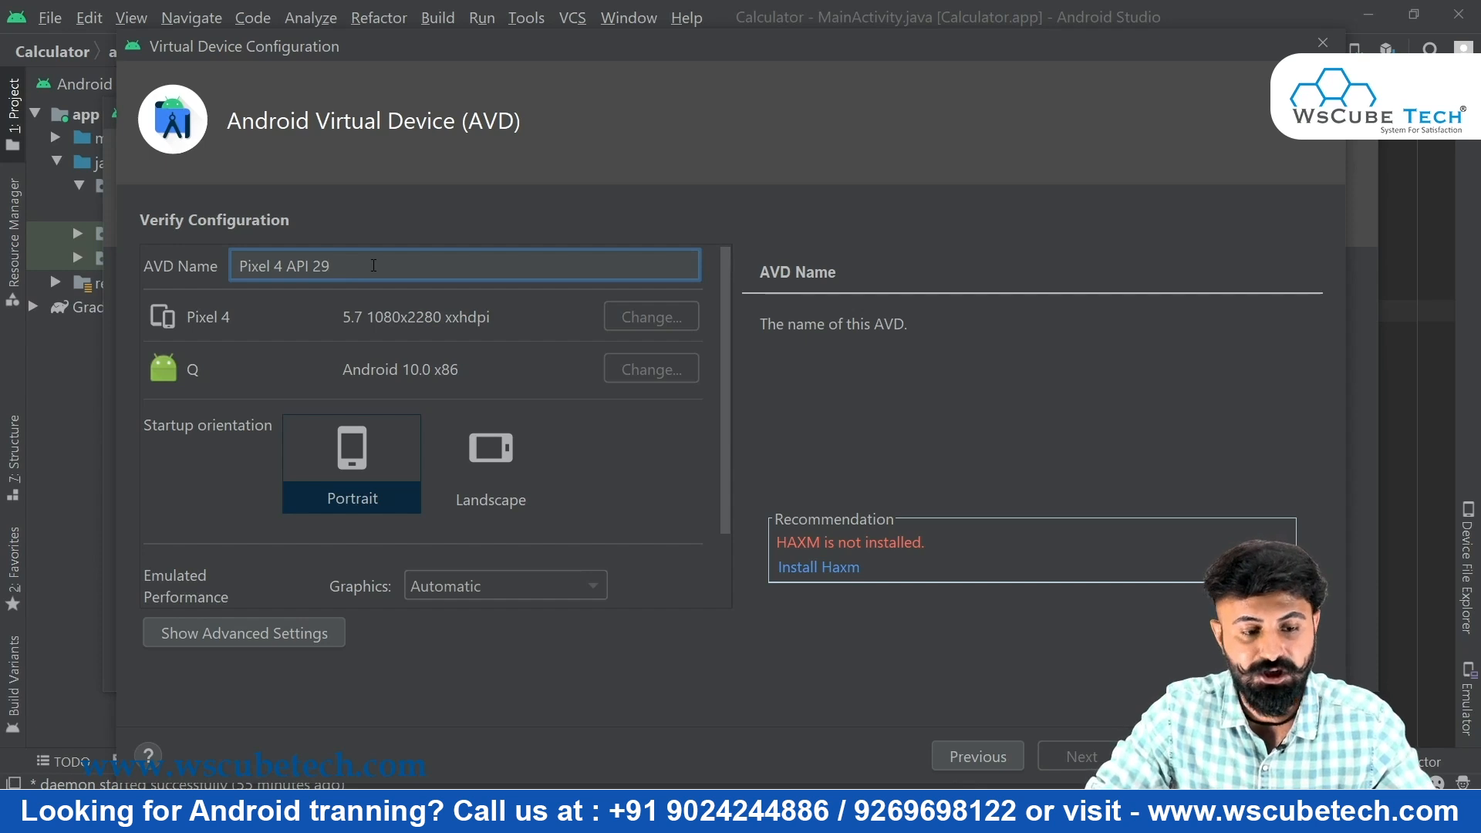
{"action": "key", "text": "BackSpace"}
{"action": "key", "text": "BackSpace"}
{"action": "key", "text": "BackSpace"}
{"action": "key", "text": "BackSpace"}
{"action": "key", "text": "BackSpace"}
{"action": "key", "text": "BackSpace"}
{"action": "key", "text": "BackSpace"}
{"action": "key", "text": "BackSpace"}
{"action": "key", "text": "BackSpace"}
{"action": "key", "text": "BackSpace"}
{"action": "key", "text": "BackSpace"}
{"action": "key", "text": "BackSpace"}
{"action": "key", "text": "BackSpace"}
{"action": "key", "text": "BackSpace"}
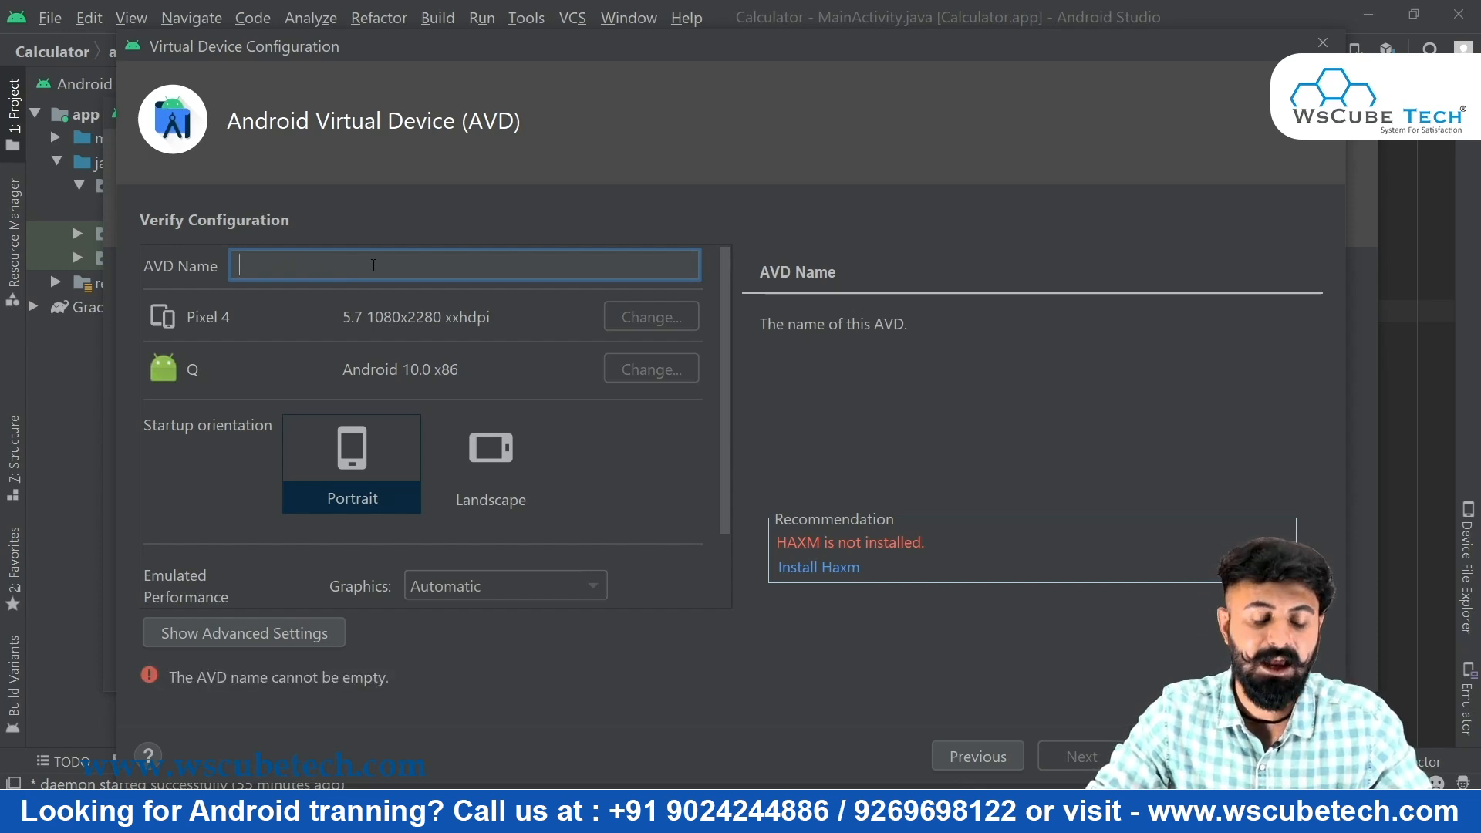
{"action": "type", "text": "Pixel Device"}
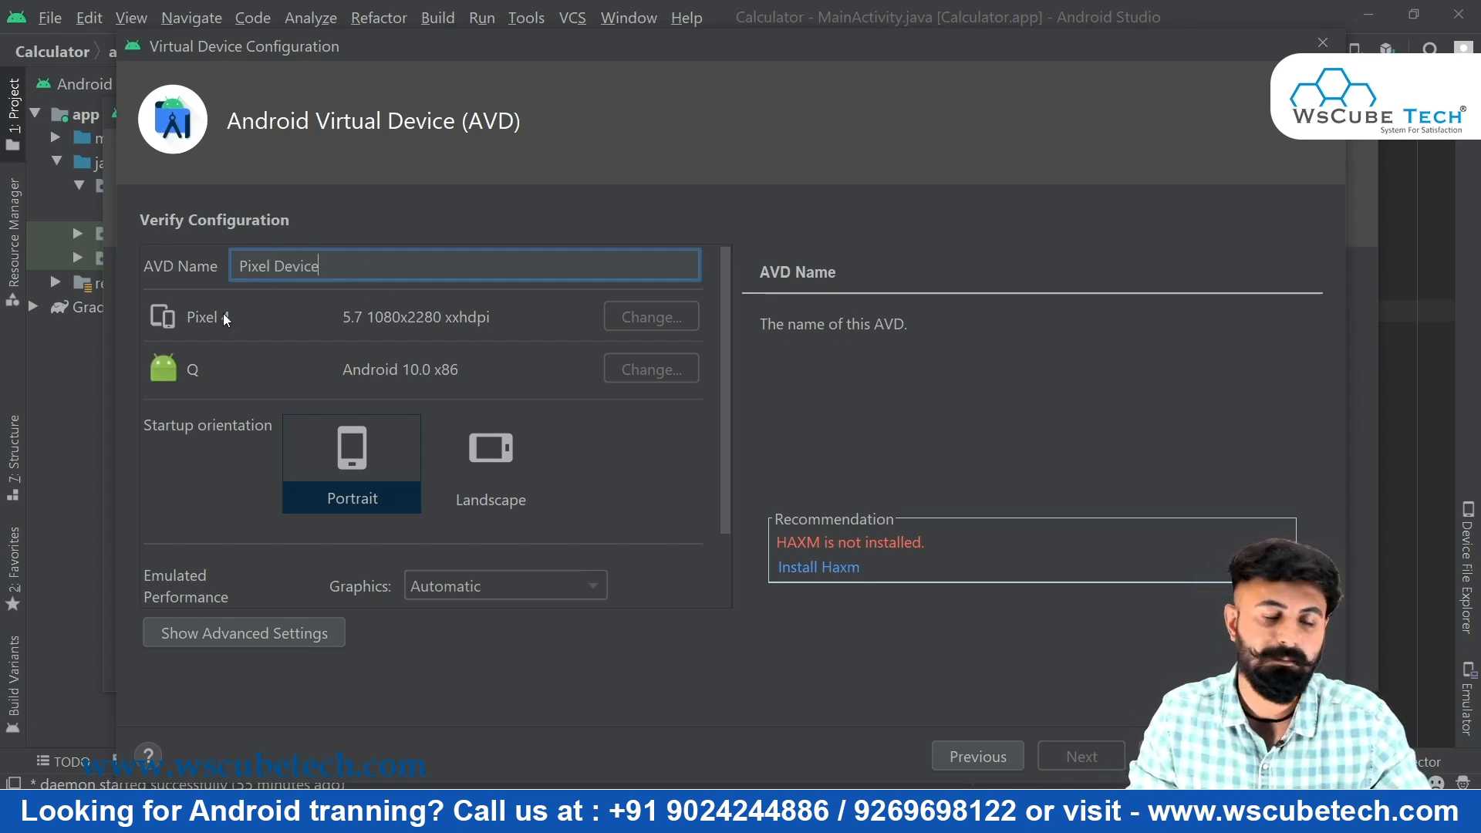
{"action": "left_click", "coordinate": [487, 452]}
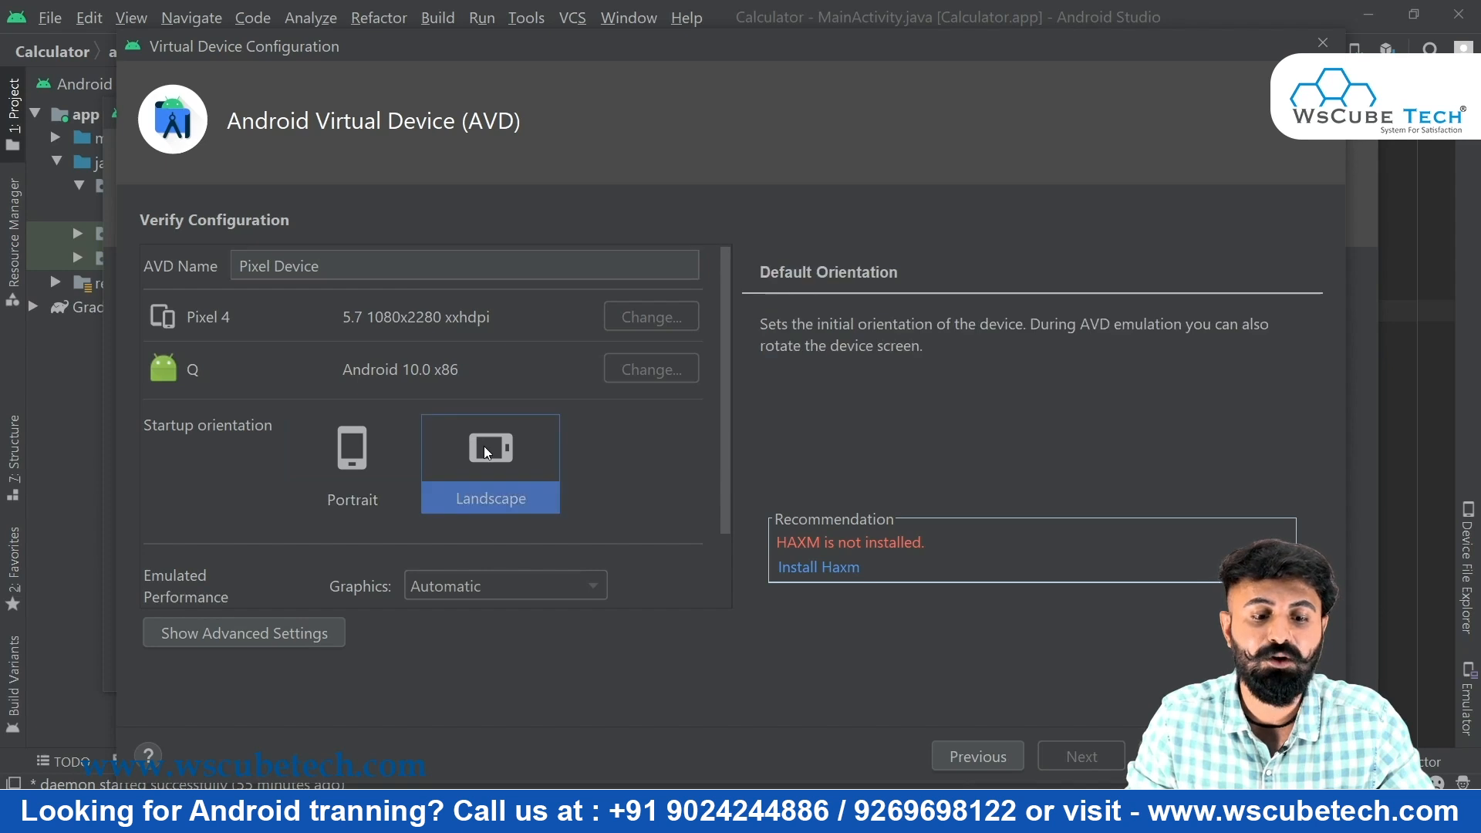
{"action": "left_click", "coordinate": [353, 452]}
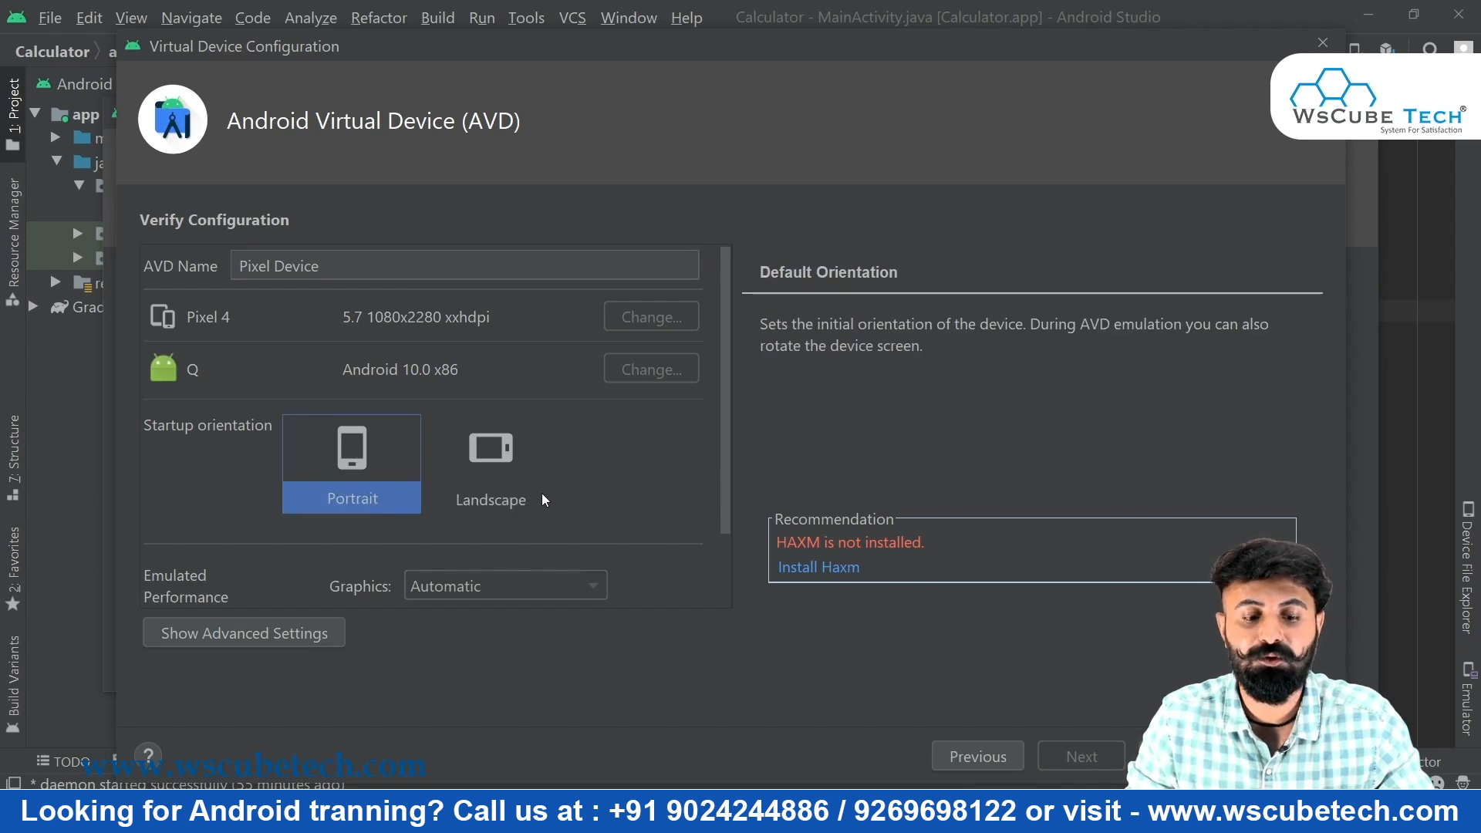
{"action": "left_click", "coordinate": [500, 483]}
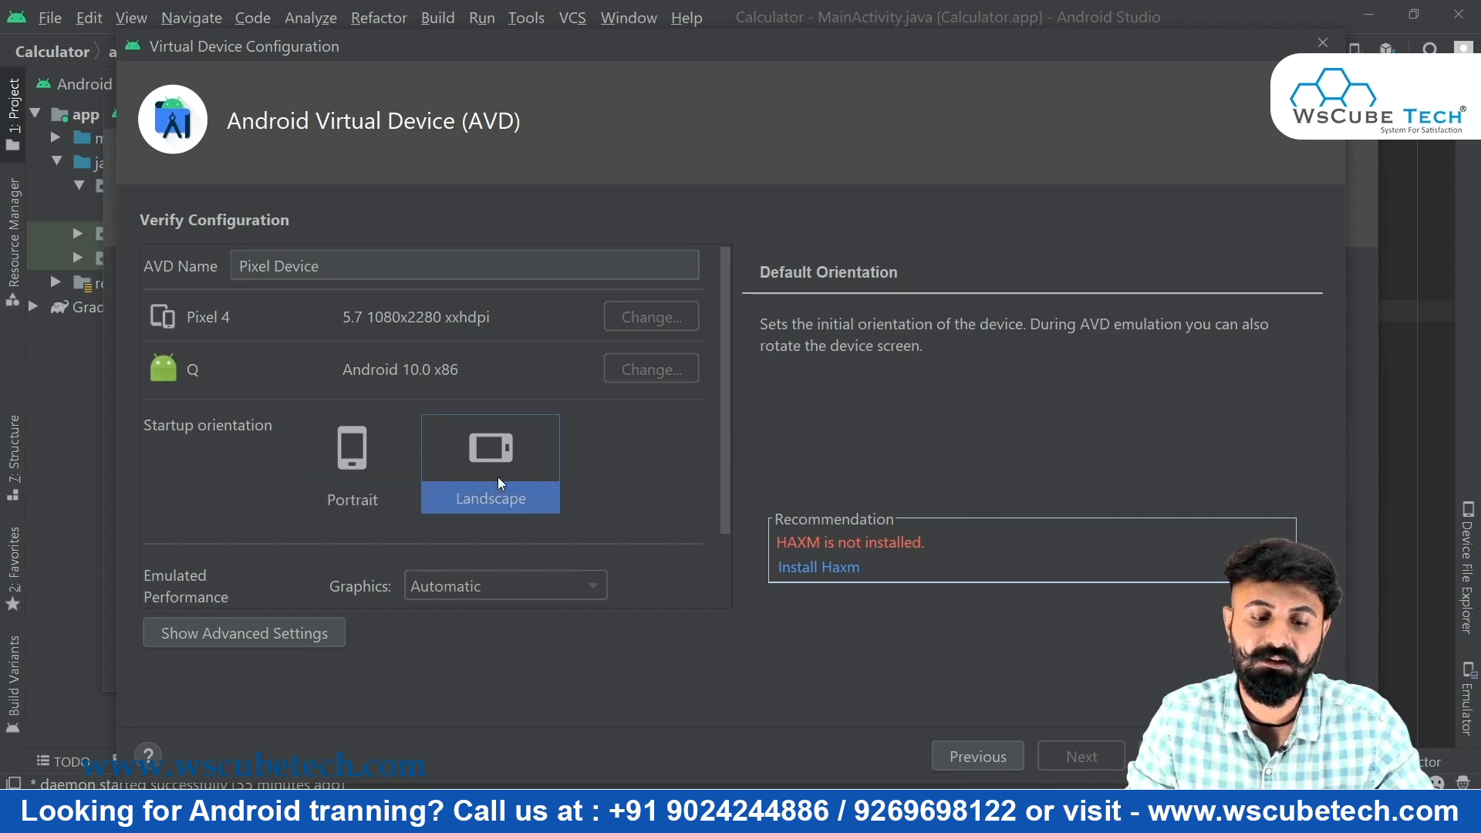
{"action": "left_click", "coordinate": [341, 472]}
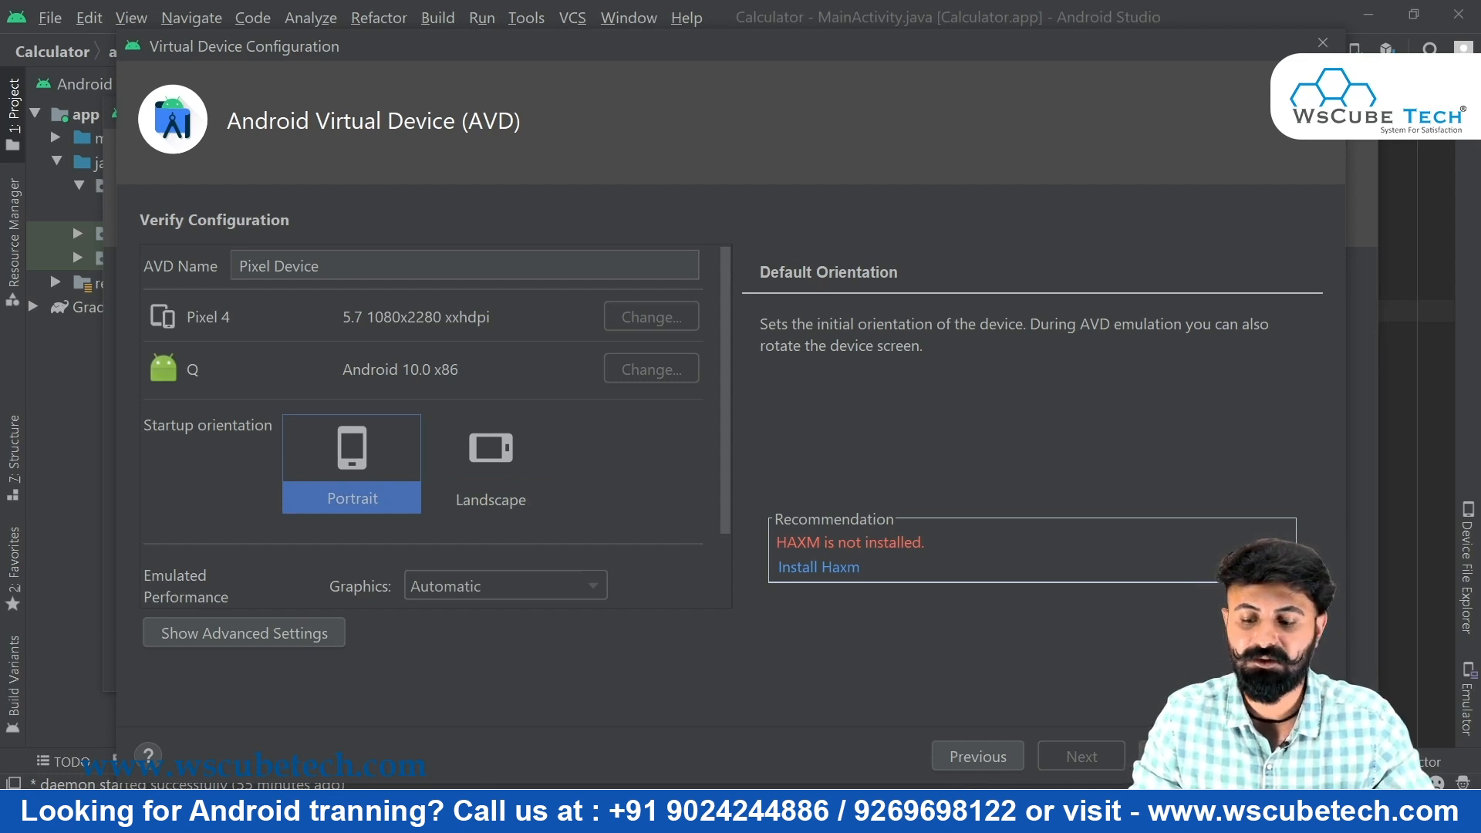
{"action": "left_click", "coordinate": [1286, 756]}
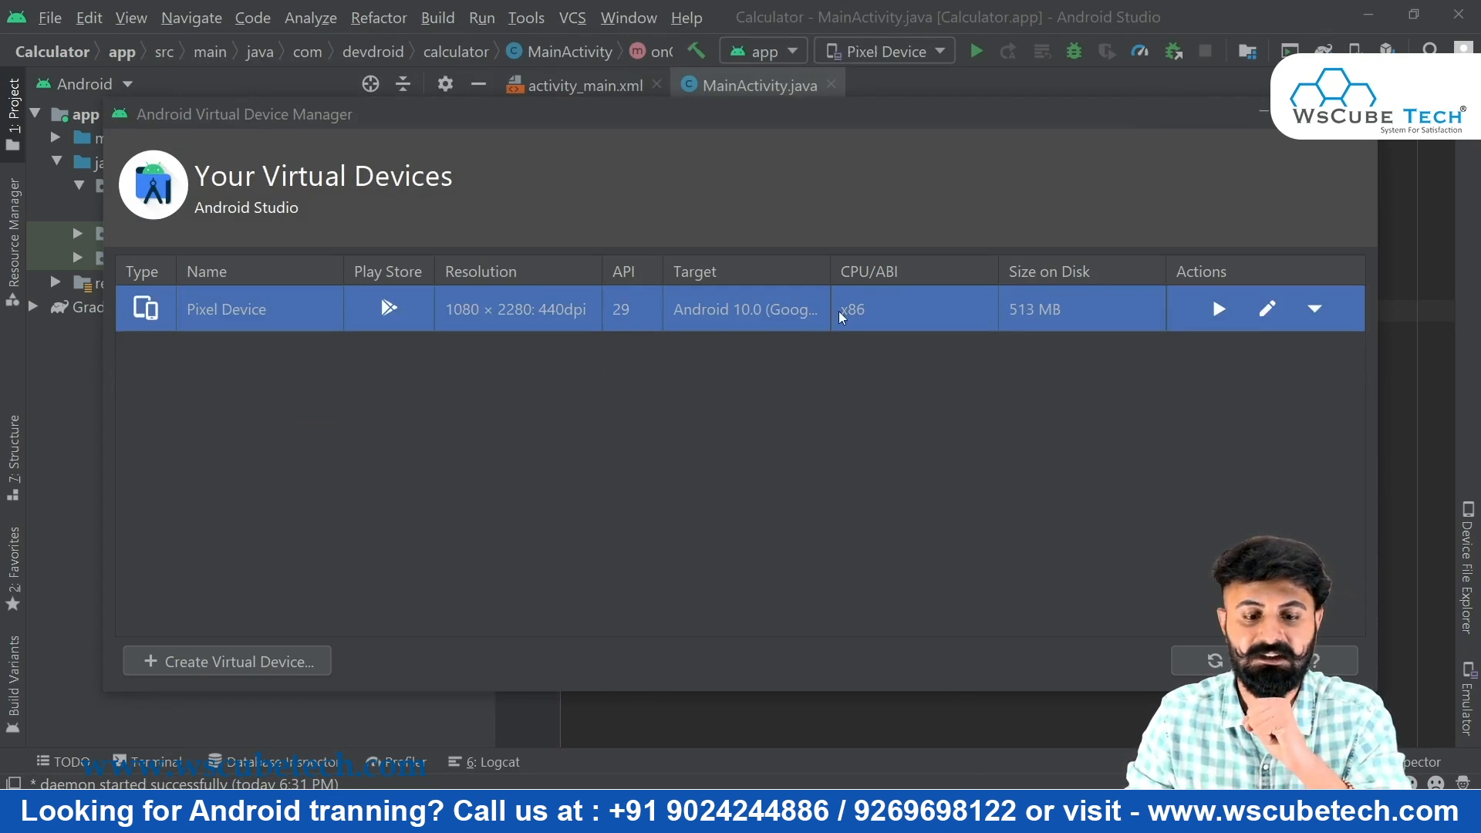
Launch Pixel Device from the AVD Manager and let the emulator boot
{"action": "left_click", "coordinate": [1219, 312]}
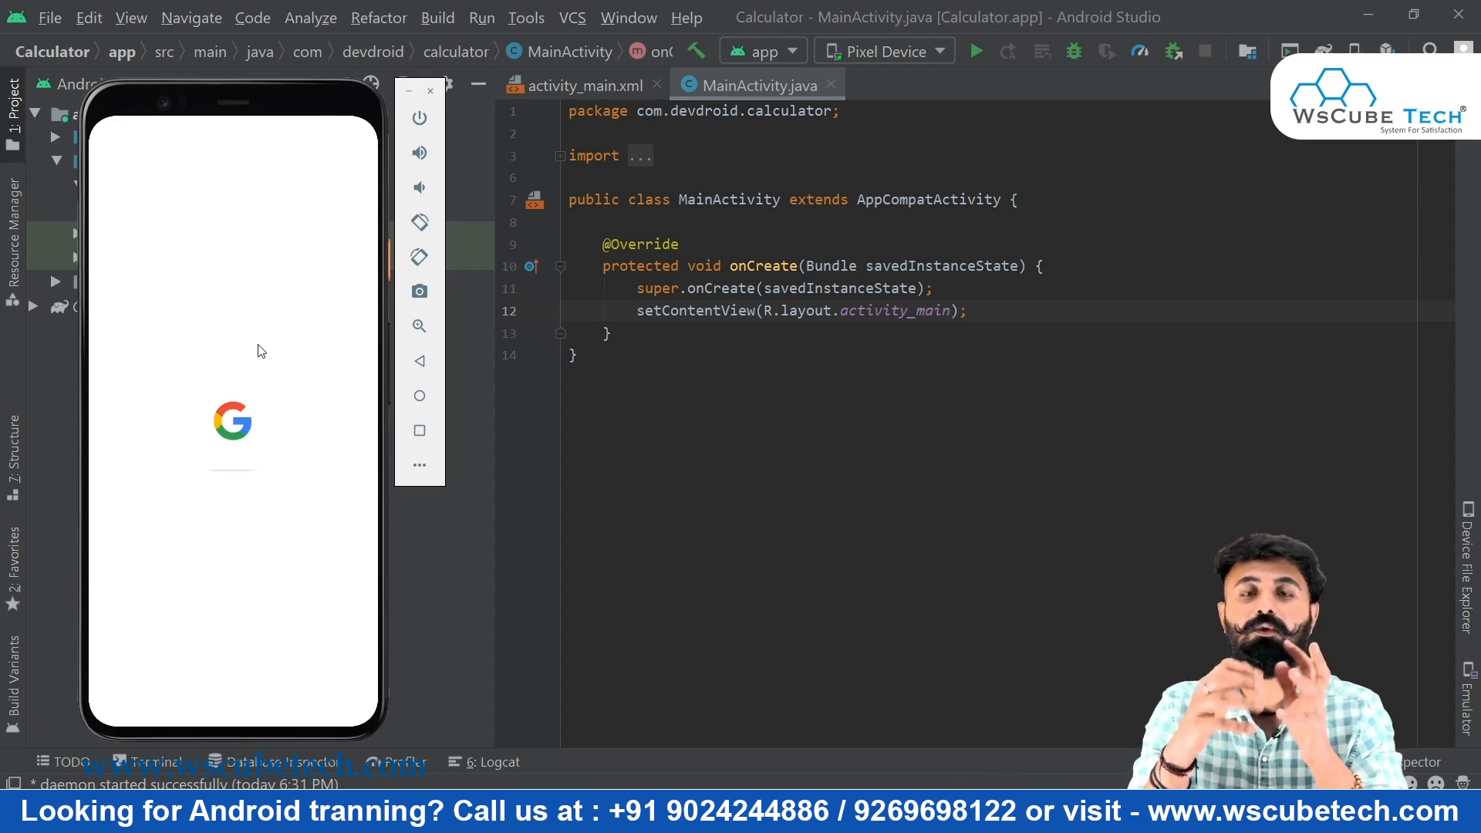
Move and resize the emulator window over the code editor while Pixel Device boots
{"action": "left_click_drag", "start_coordinate": [262, 351], "coordinate": [939, 278]}
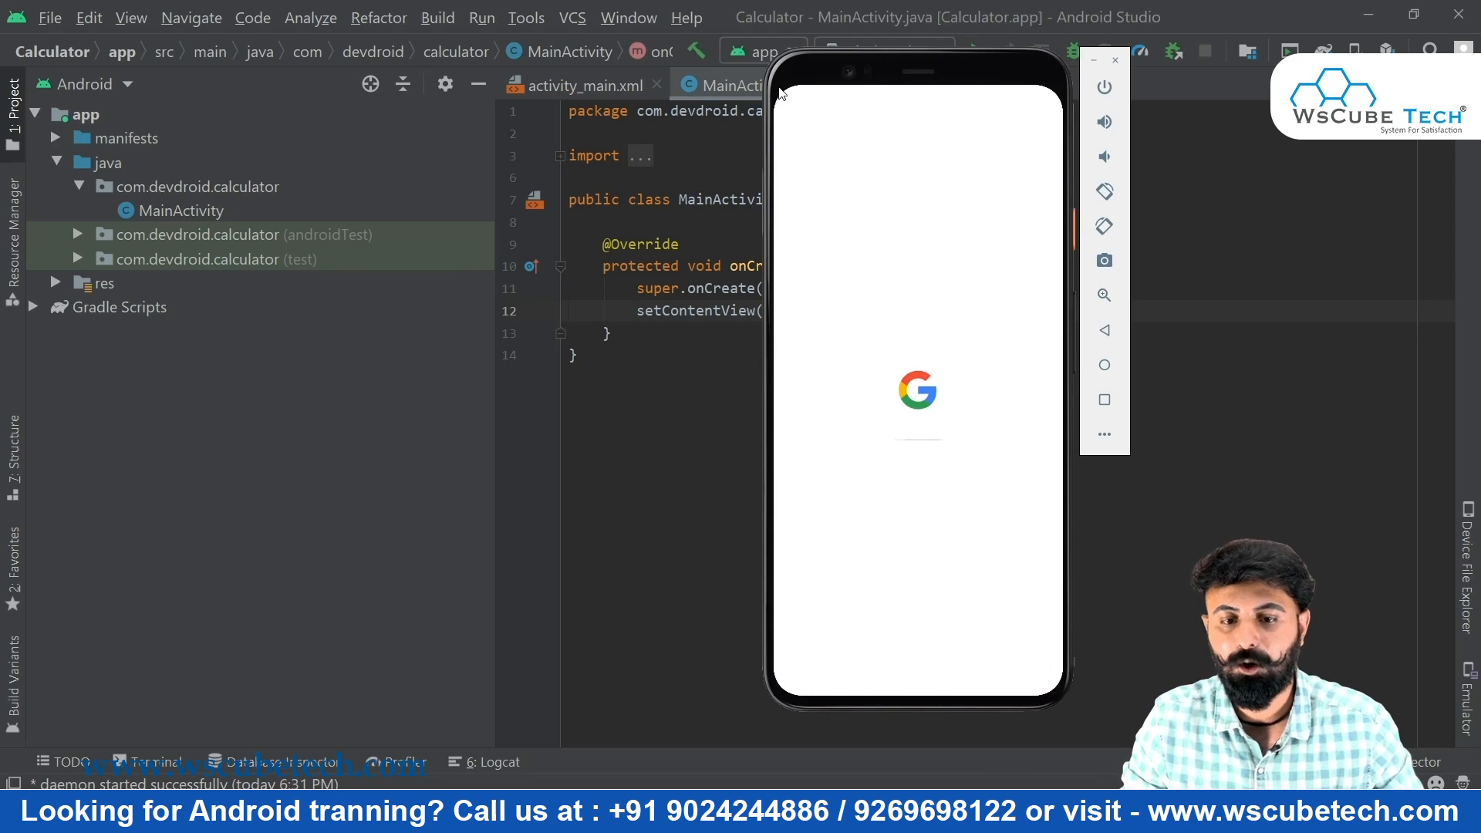
{"action": "left_click_drag", "start_coordinate": [773, 68], "coordinate": [958, 343]}
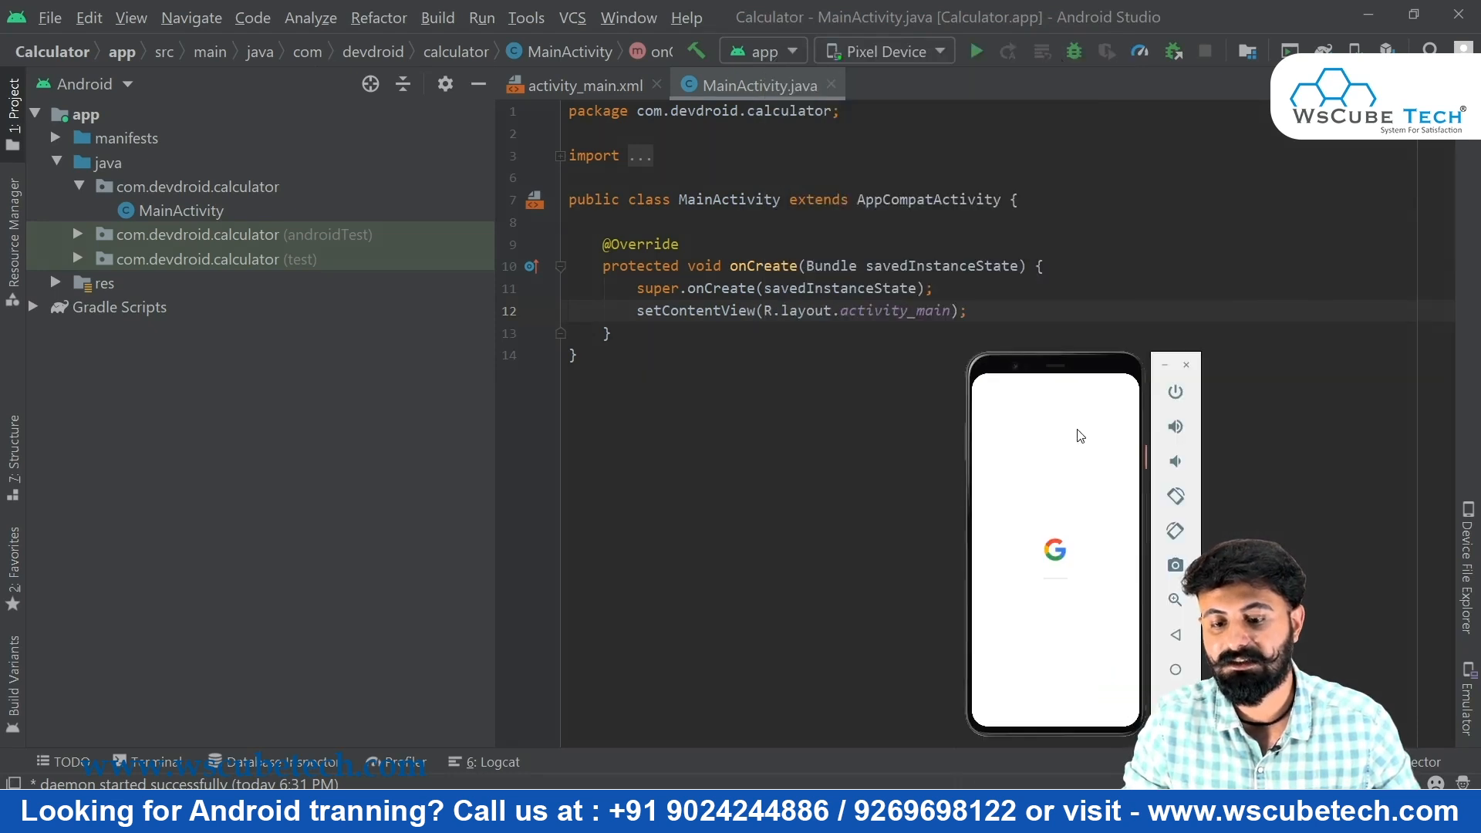
{"action": "left_click_drag", "start_coordinate": [968, 356], "coordinate": [501, 6]}
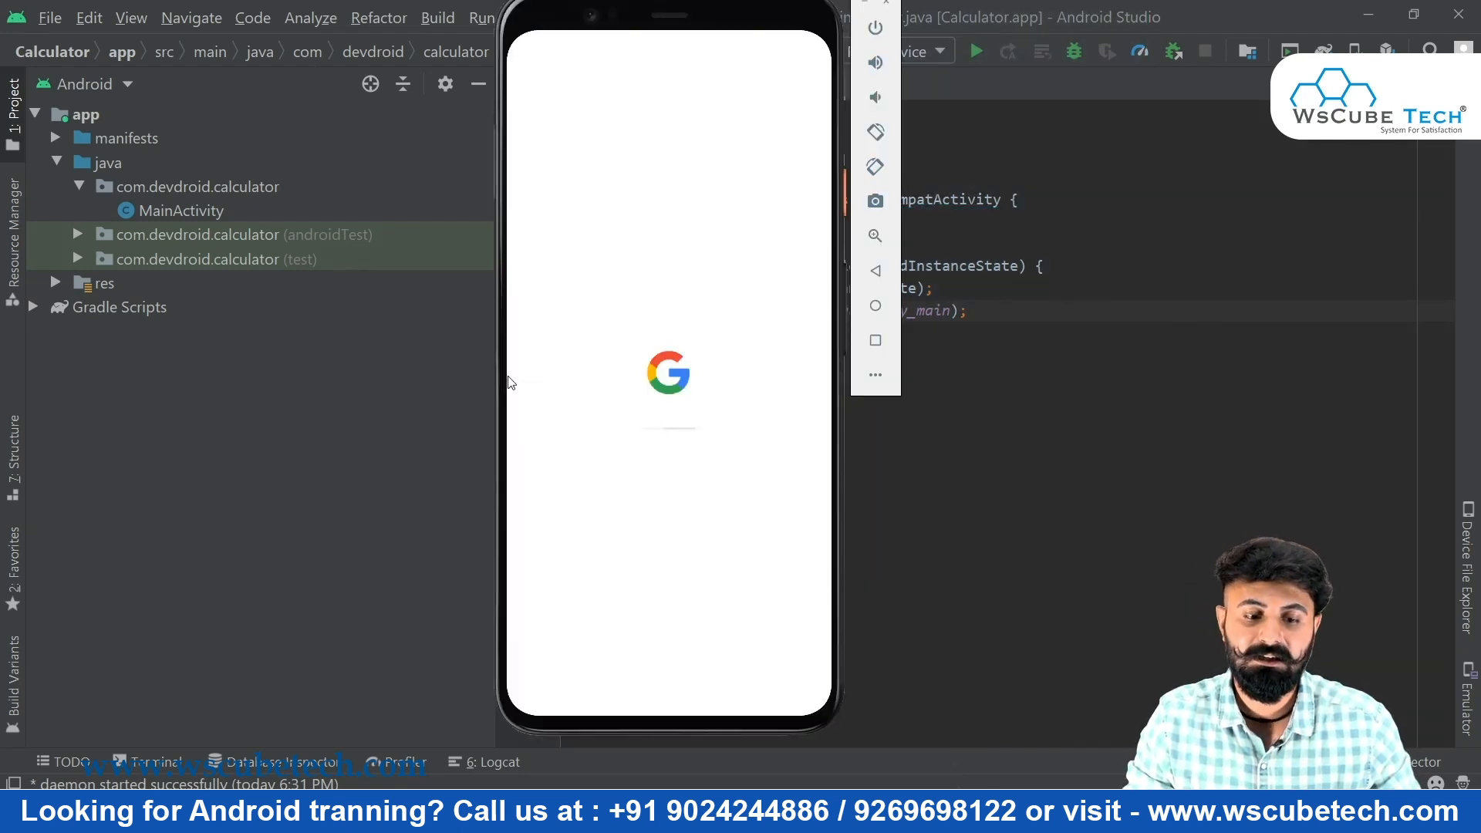
{"action": "left_click_drag", "start_coordinate": [825, 718], "coordinate": [876, 702]}
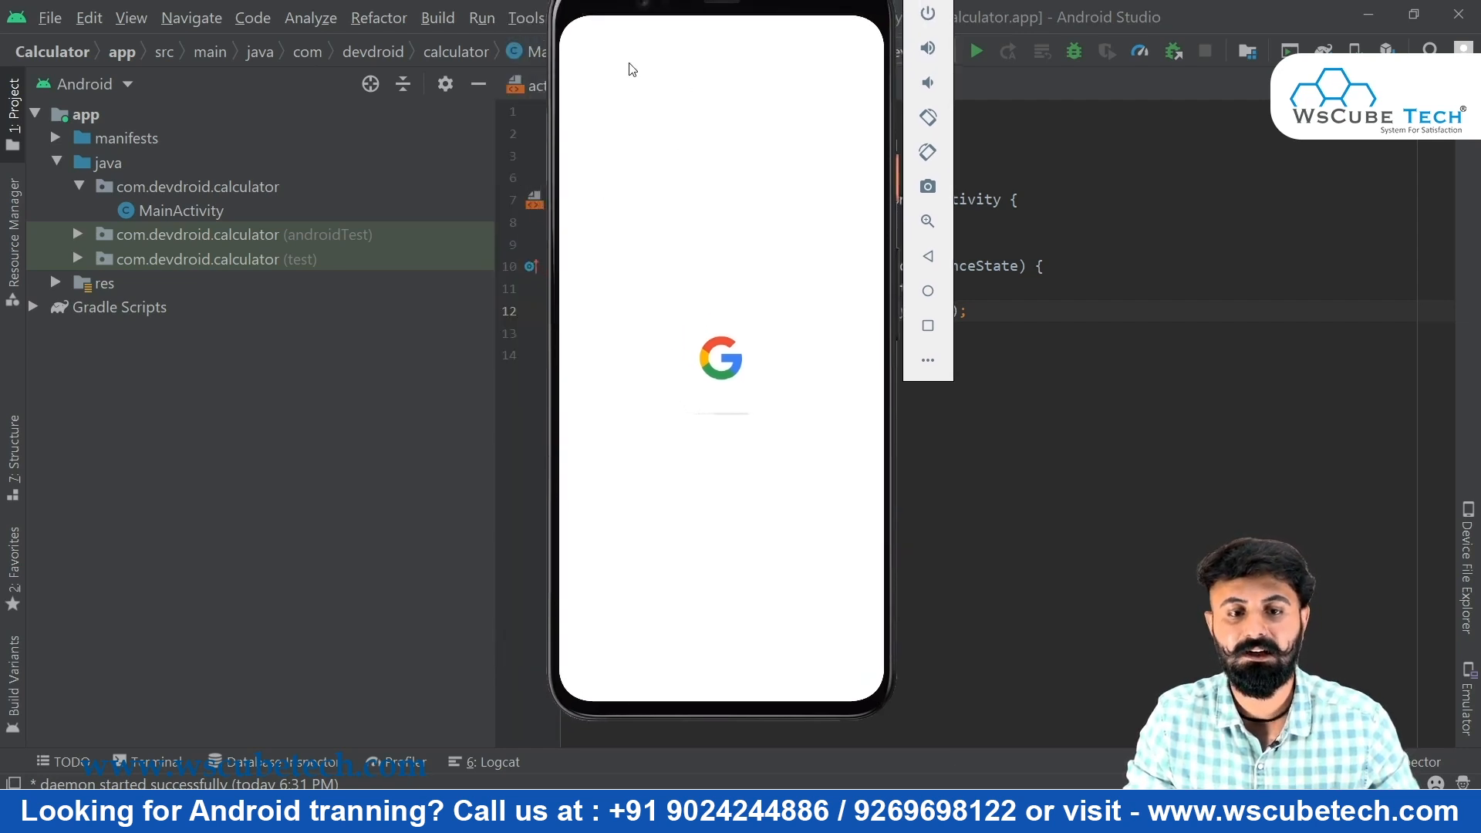
{"action": "left_click_drag", "start_coordinate": [599, 6], "coordinate": [555, 68]}
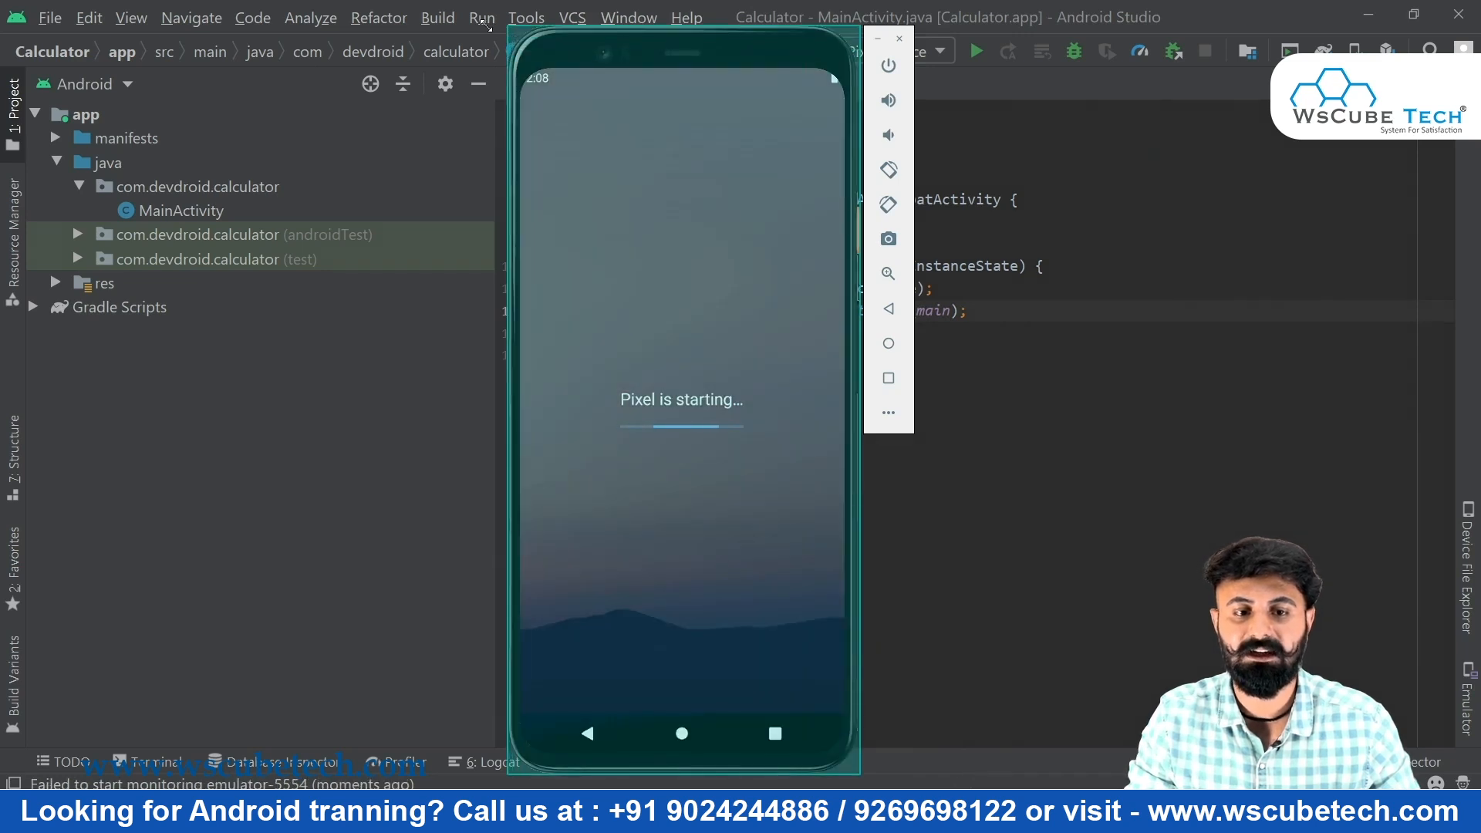
{"action": "left_click_drag", "start_coordinate": [484, 25], "coordinate": [469, 6]}
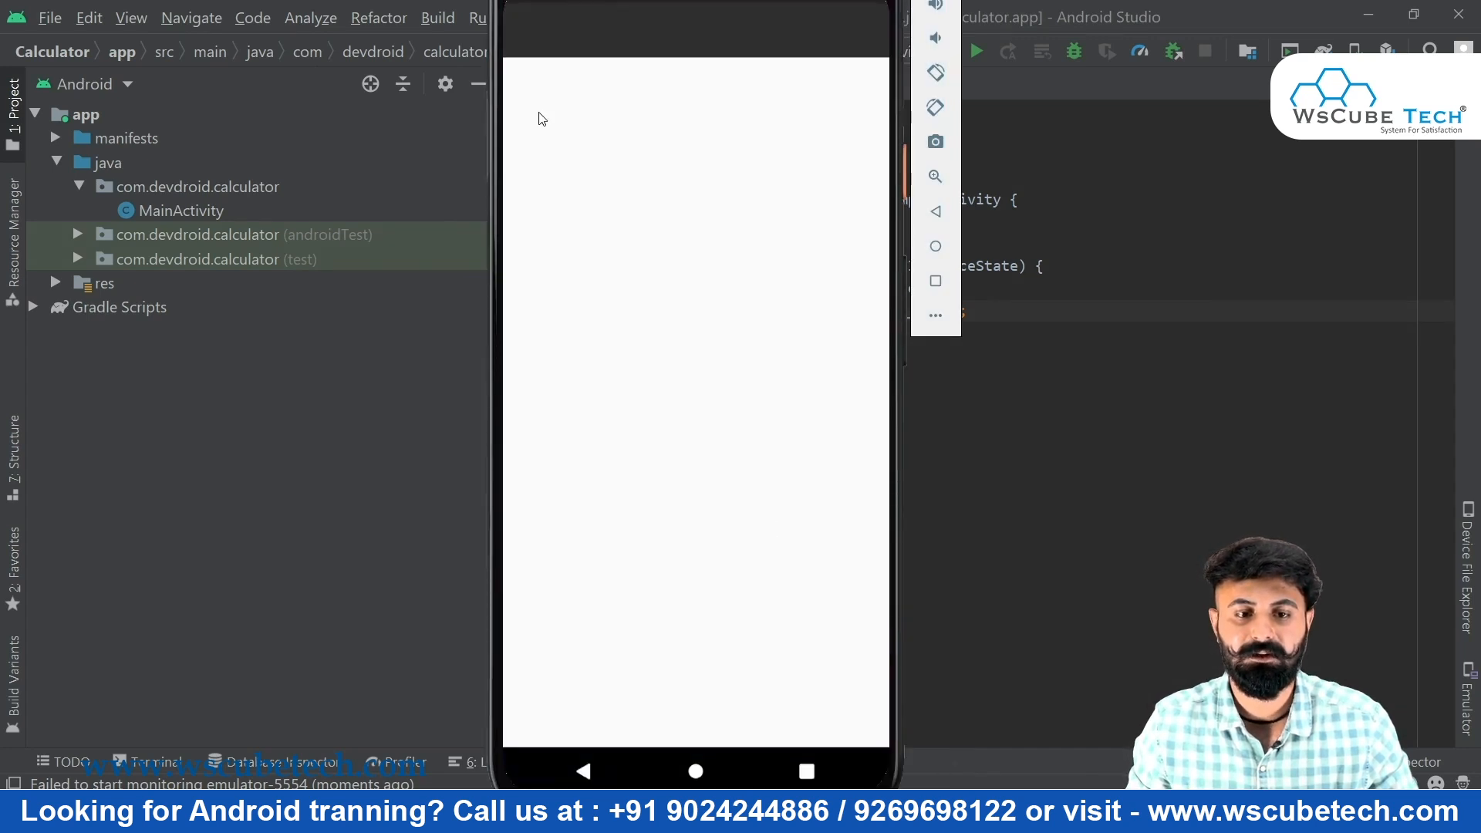
{"action": "left_click_drag", "start_coordinate": [499, 20], "coordinate": [390, 75]}
{"action": "left_click_drag", "start_coordinate": [392, 7], "coordinate": [897, 461]}
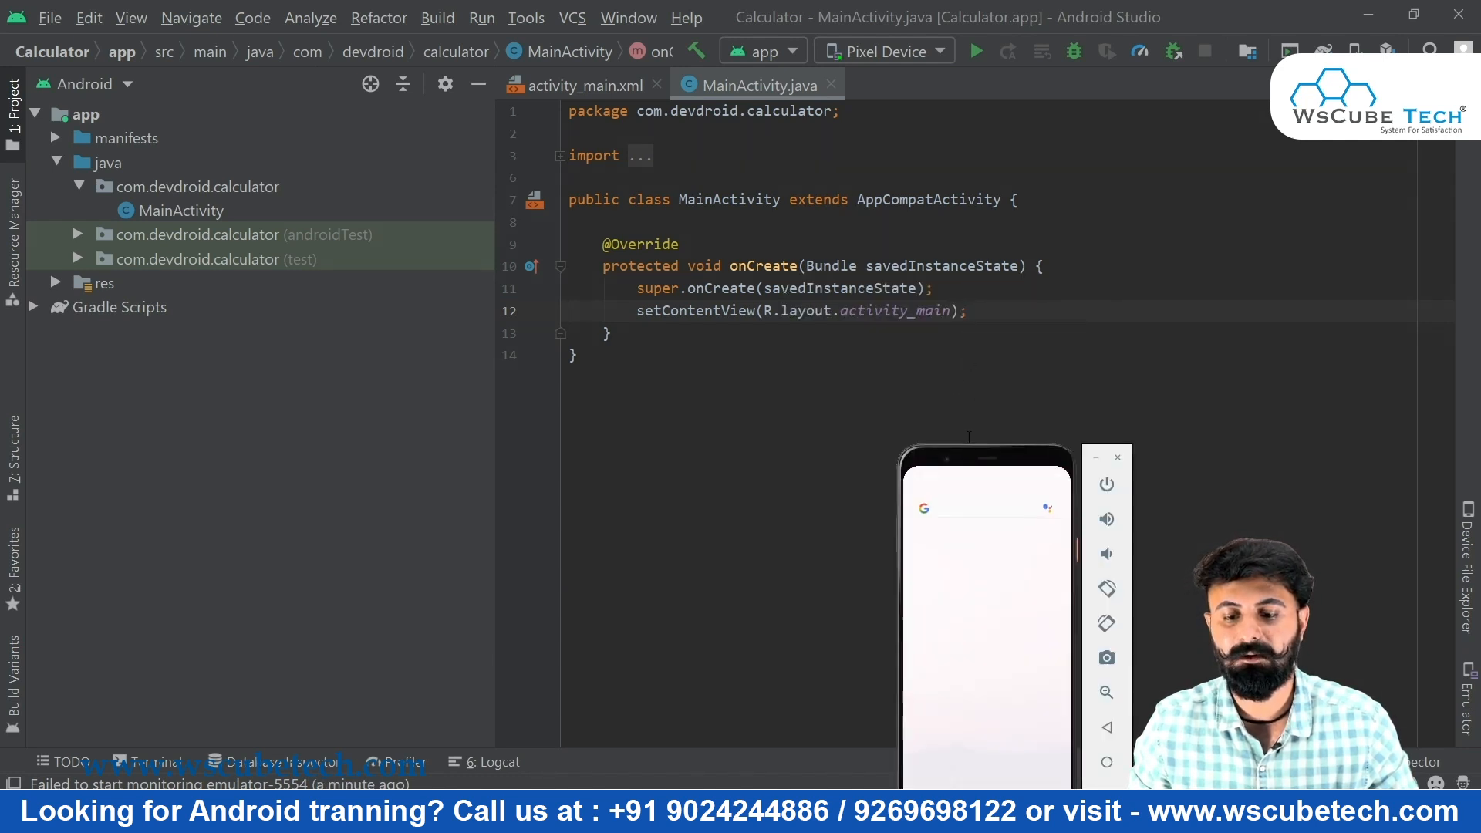
{"action": "left_click_drag", "start_coordinate": [976, 461], "coordinate": [917, 277]}
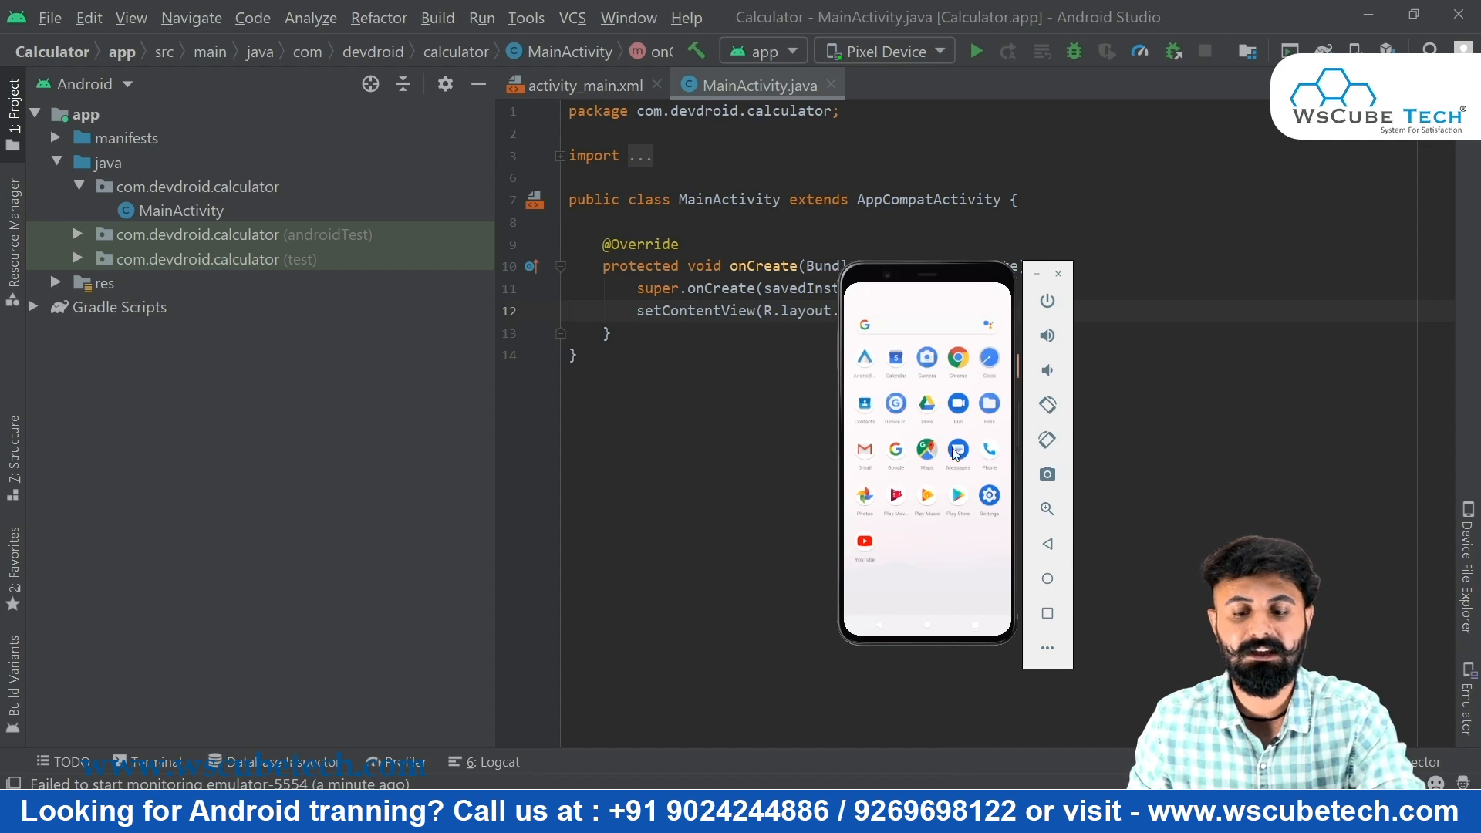
{"action": "left_click_drag", "start_coordinate": [848, 274], "coordinate": [687, 82]}
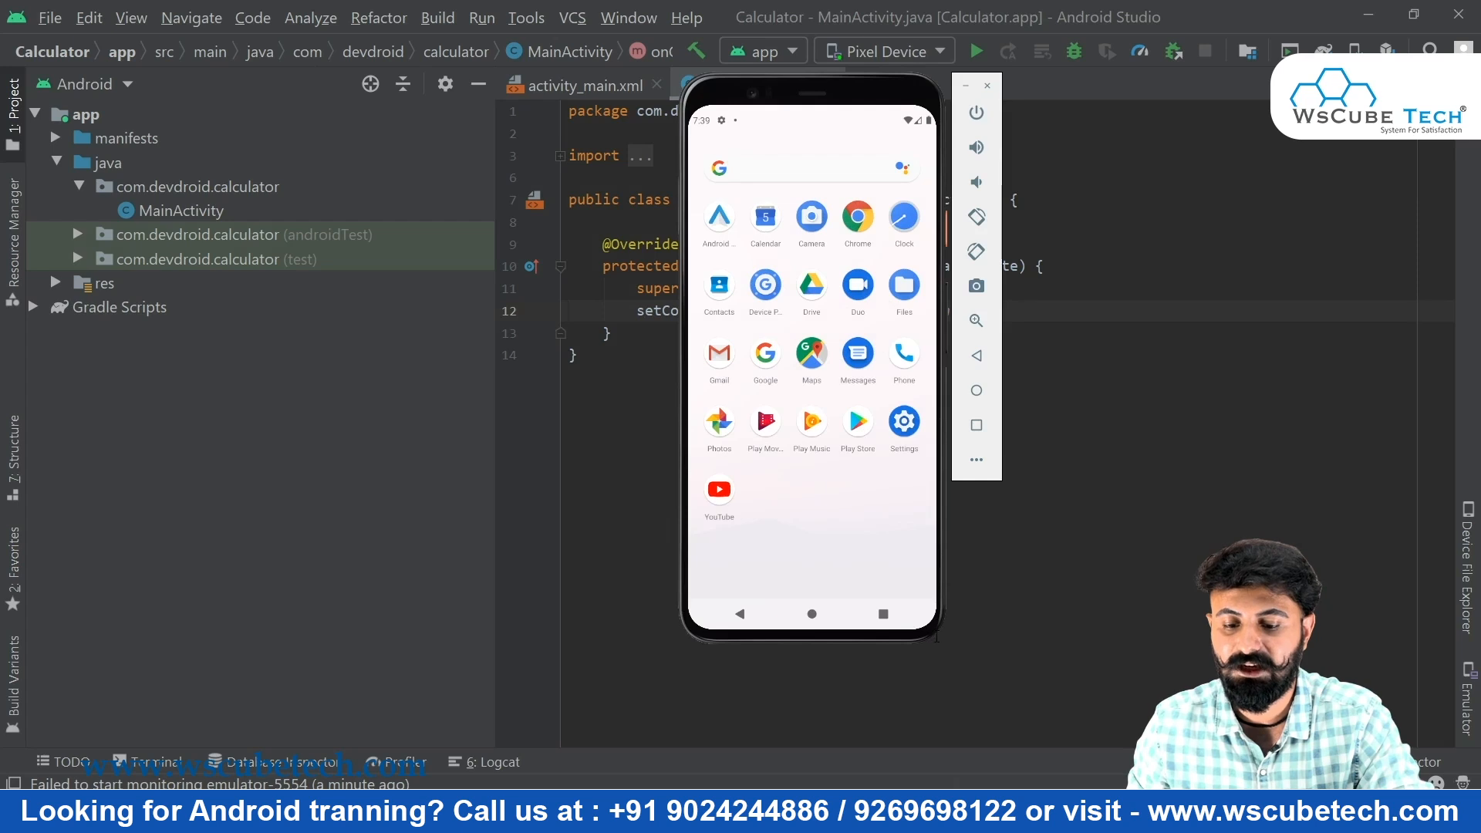
Enlarge the emulator window, go to the home screen, then open and close notifications
{"action": "left_click_drag", "start_coordinate": [929, 632], "coordinate": [957, 649]}
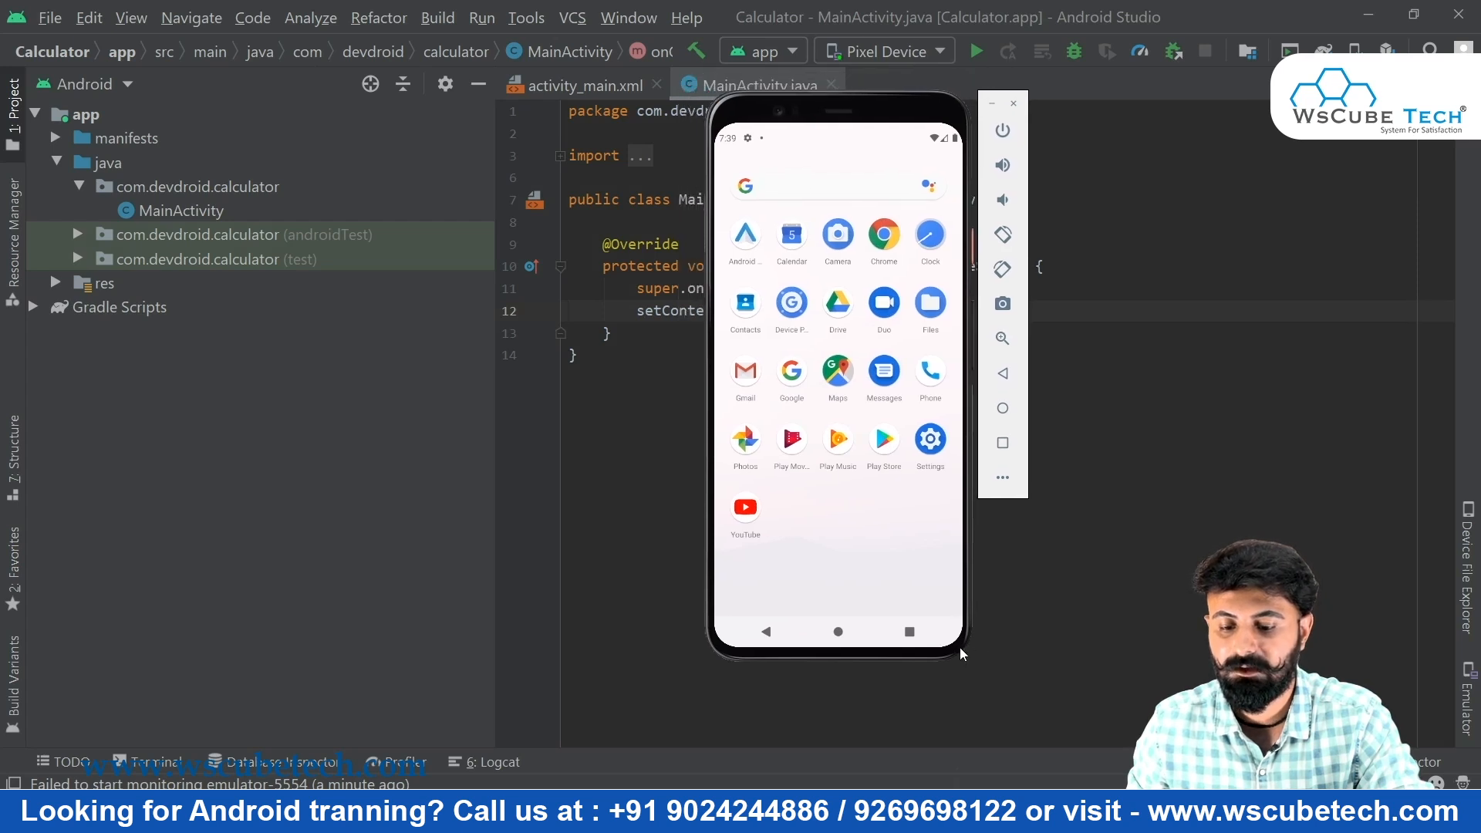
{"action": "left_click_drag", "start_coordinate": [966, 652], "coordinate": [1017, 764]}
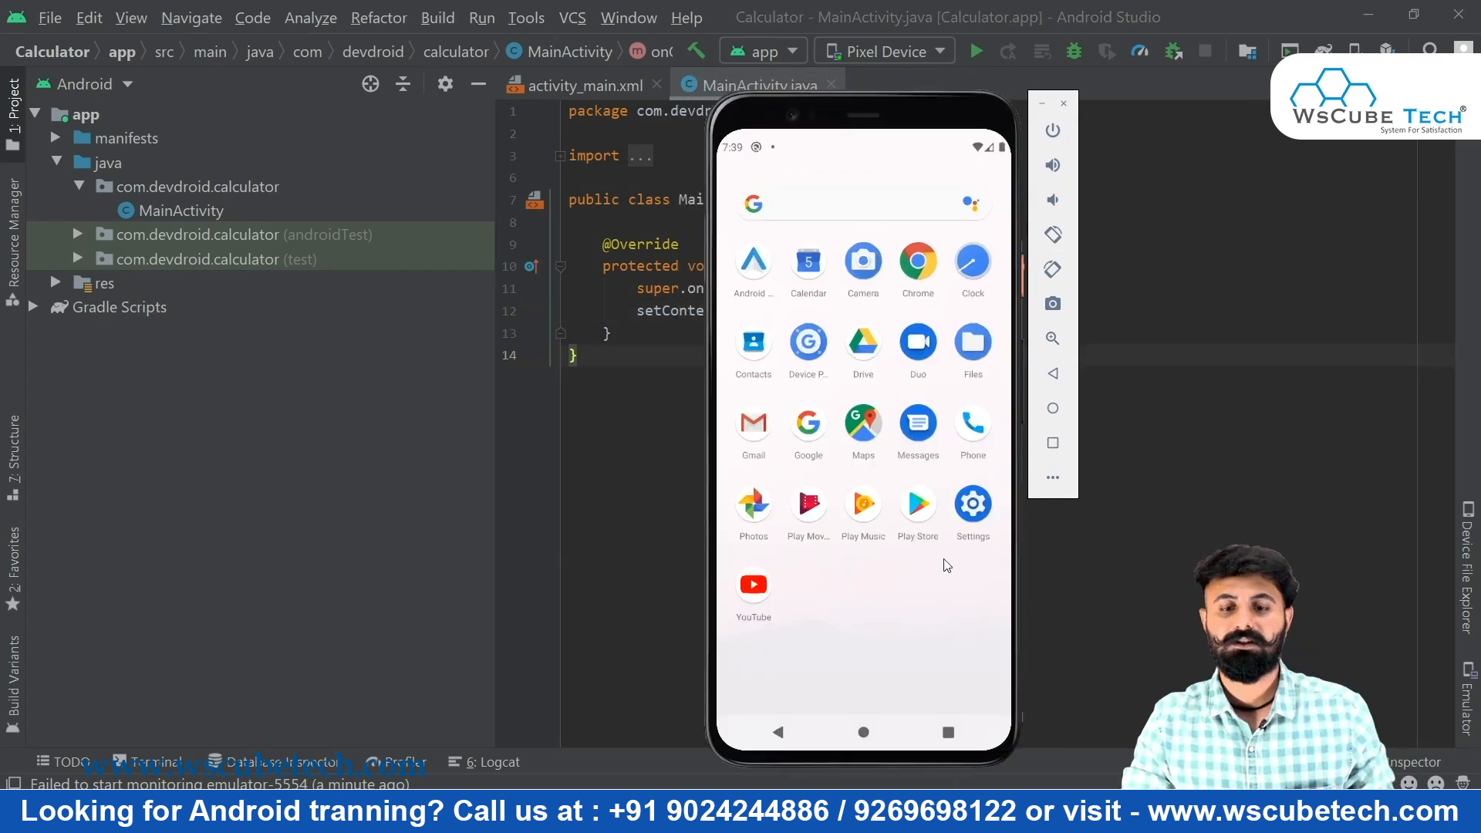
{"action": "left_click", "coordinate": [863, 732]}
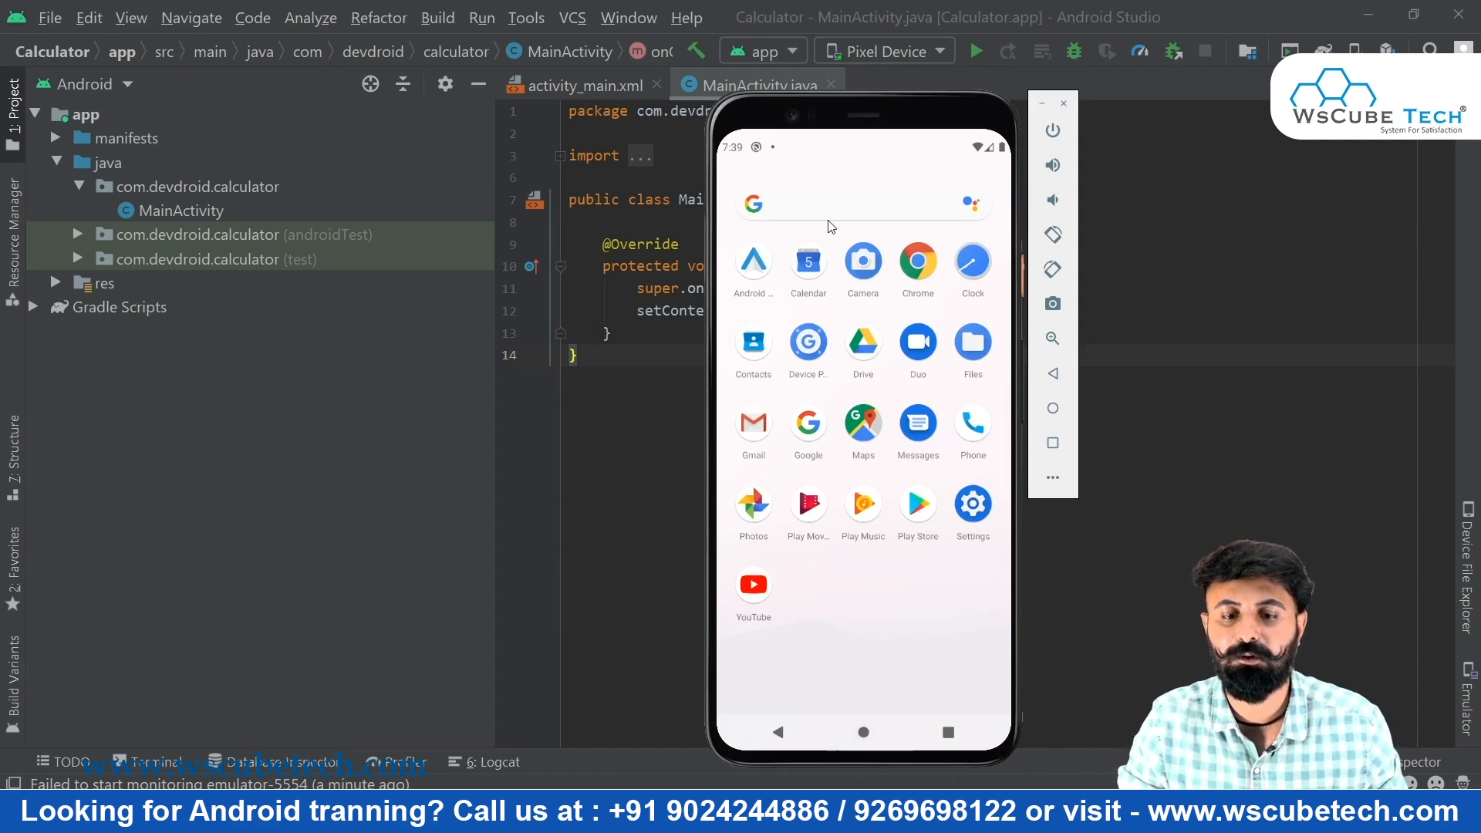
{"action": "left_click_drag", "start_coordinate": [787, 151], "coordinate": [780, 425]}
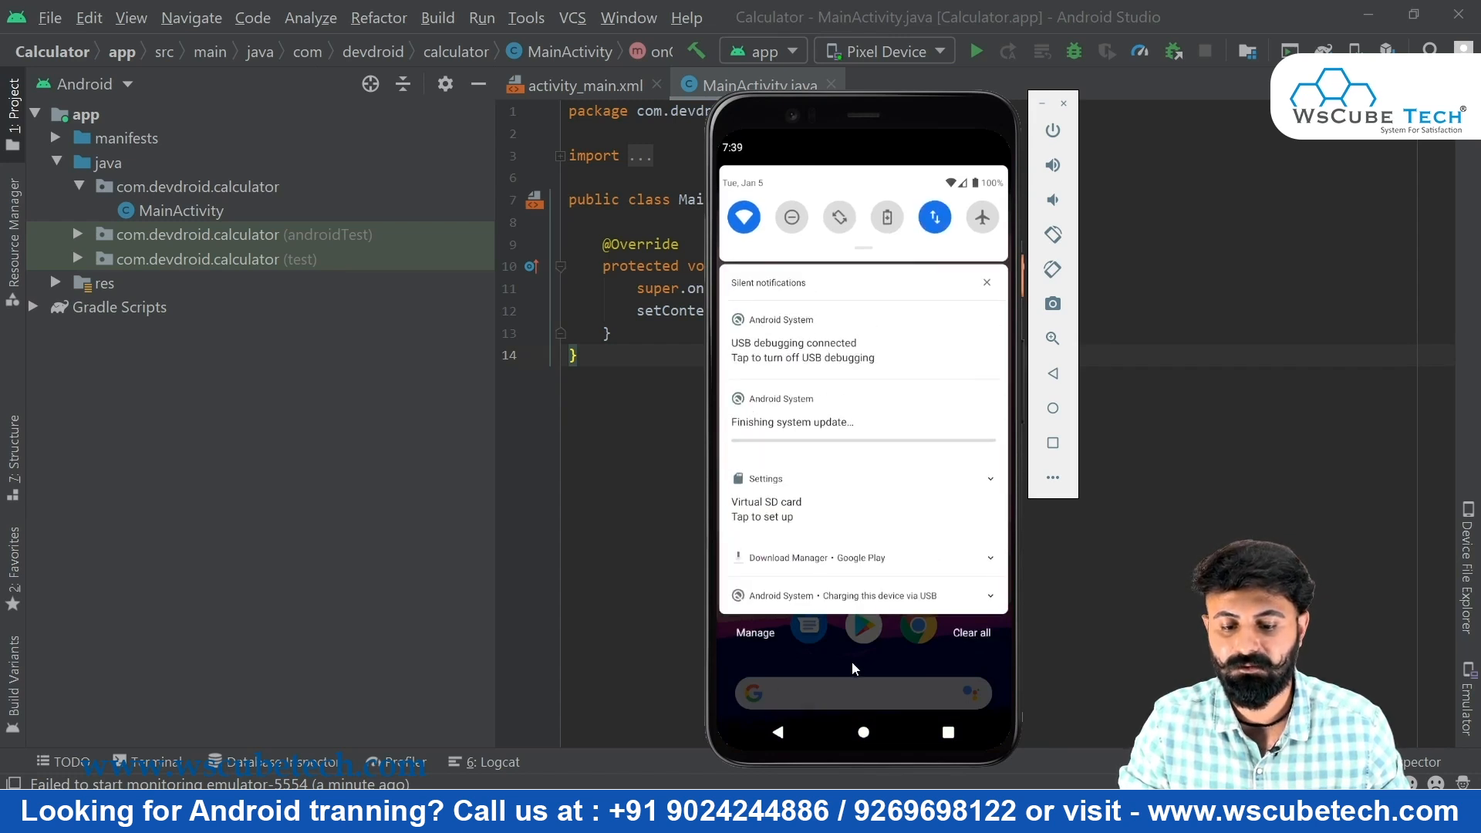
{"action": "left_click_drag", "start_coordinate": [851, 660], "coordinate": [849, 464]}
{"action": "left_click_drag", "start_coordinate": [841, 669], "coordinate": [824, 199]}
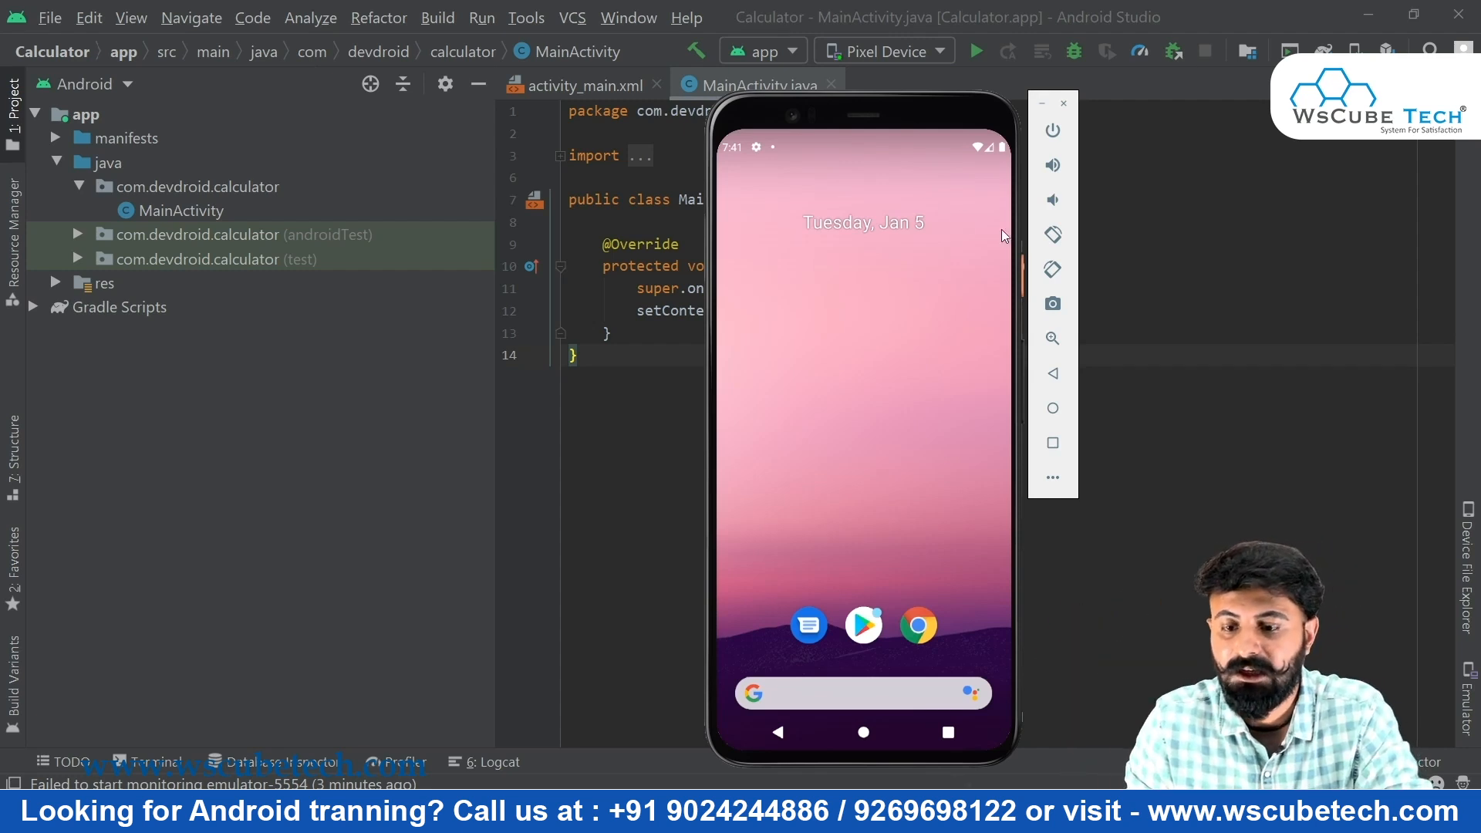
Rotate the phone through landscape and upside-down portrait, finishing back in upright portrait
{"action": "left_click", "coordinate": [1063, 244]}
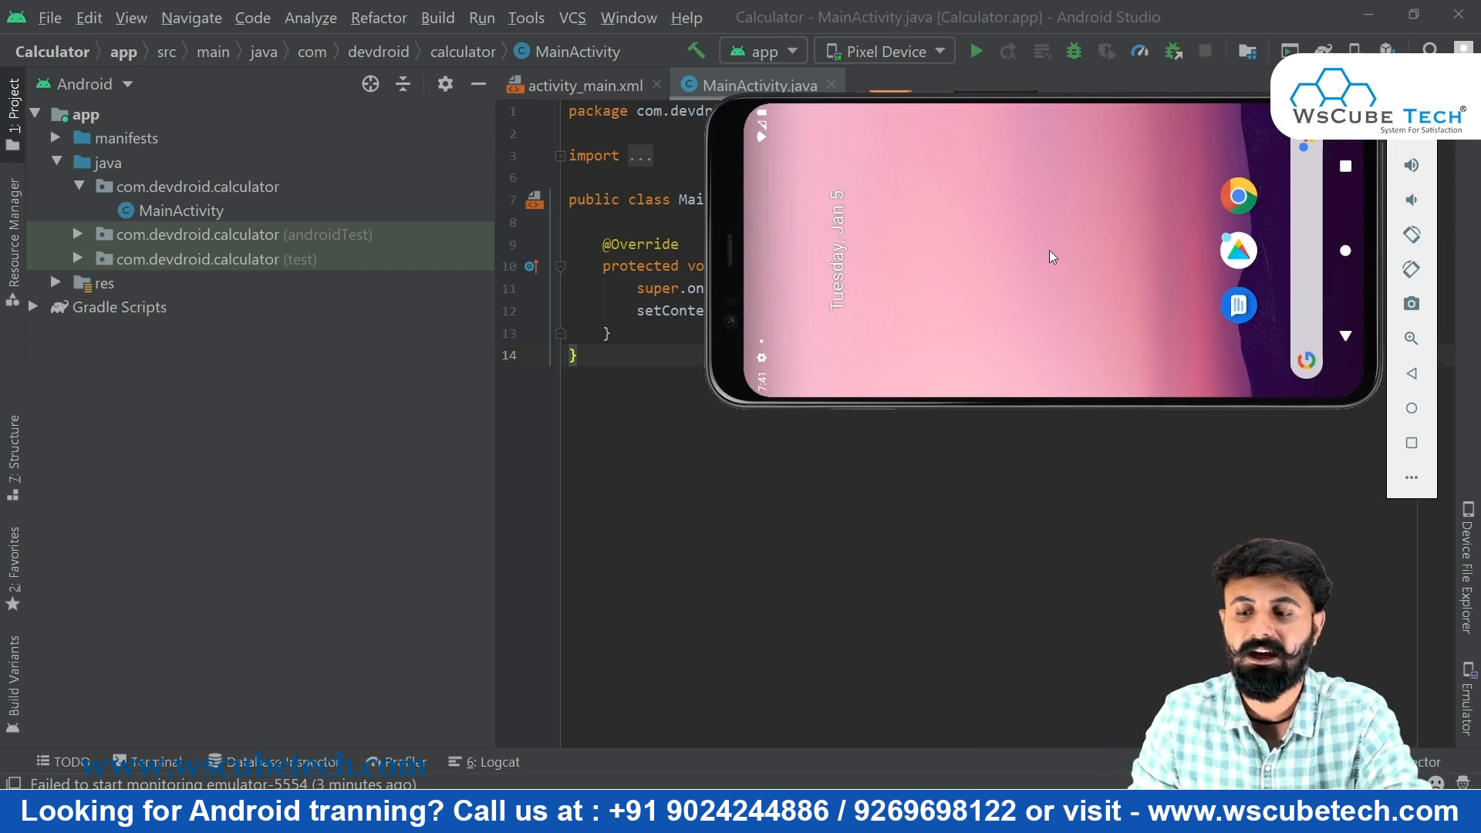
{"action": "left_click", "coordinate": [1410, 241]}
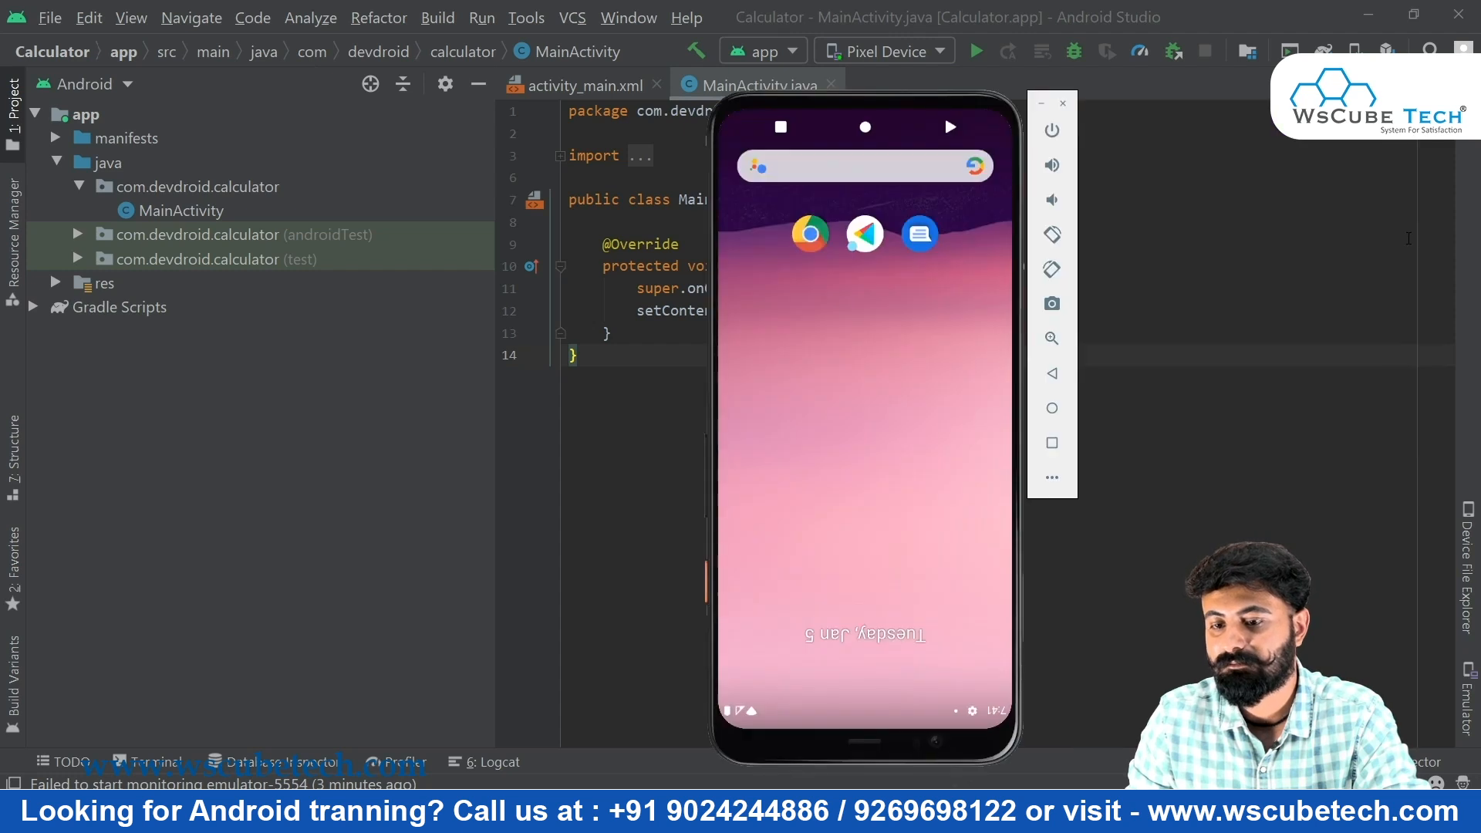
{"action": "left_click", "coordinate": [1053, 233]}
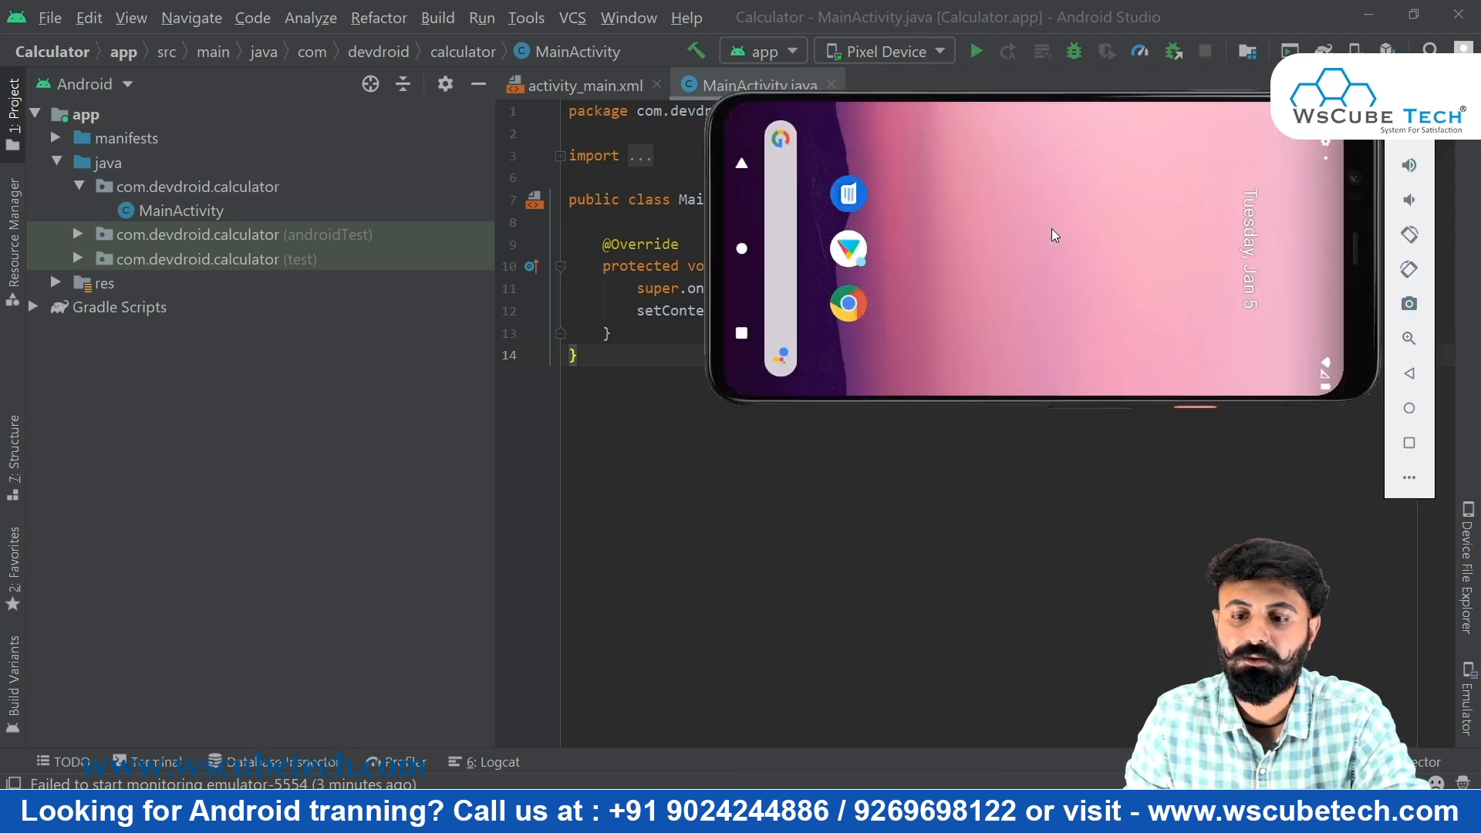
{"action": "left_click", "coordinate": [1410, 235]}
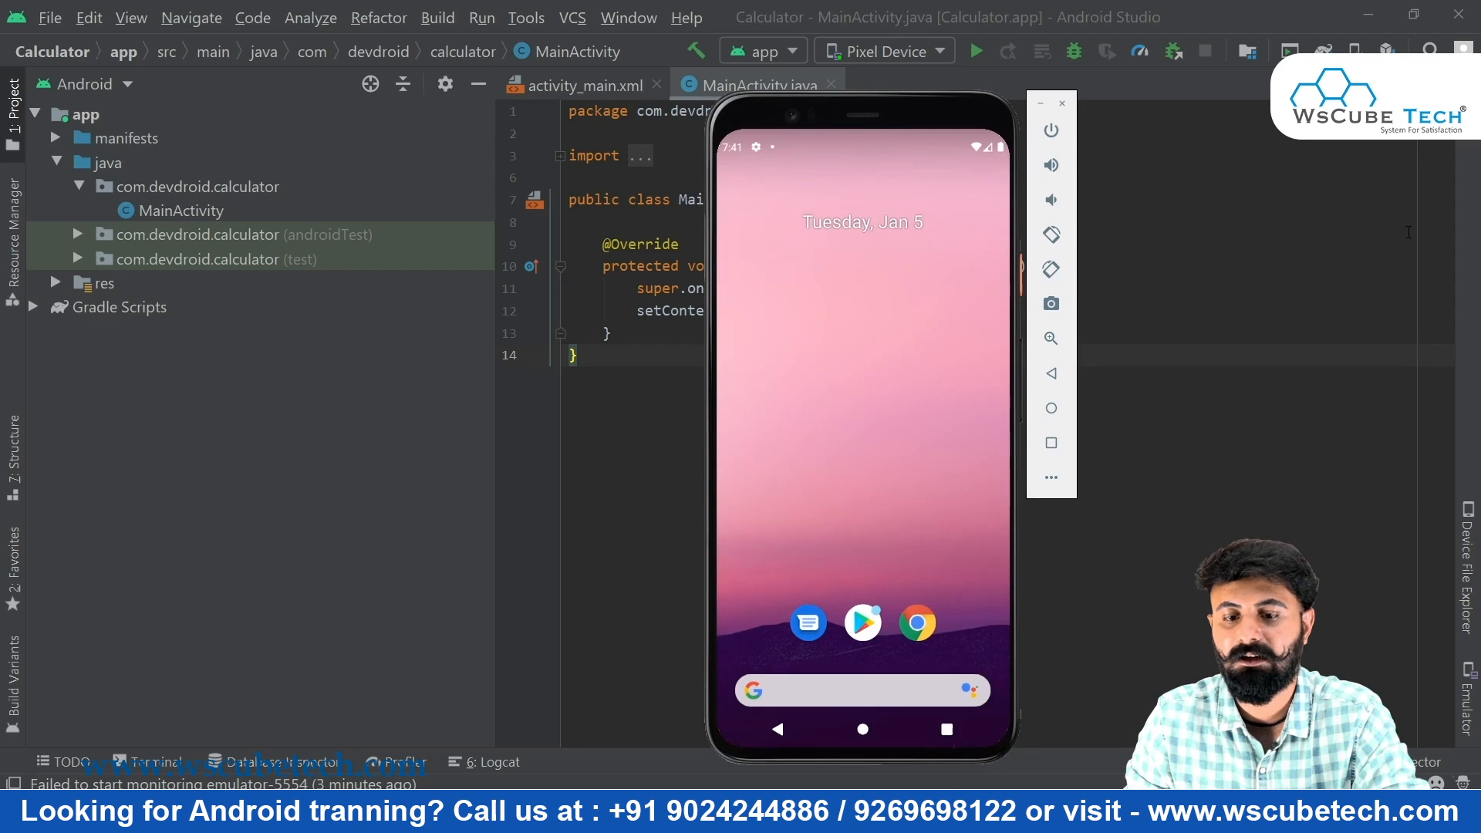
Take a screenshot of the phone, zoom into the home screen icons, then exit zoom
{"action": "left_click", "coordinate": [1056, 309]}
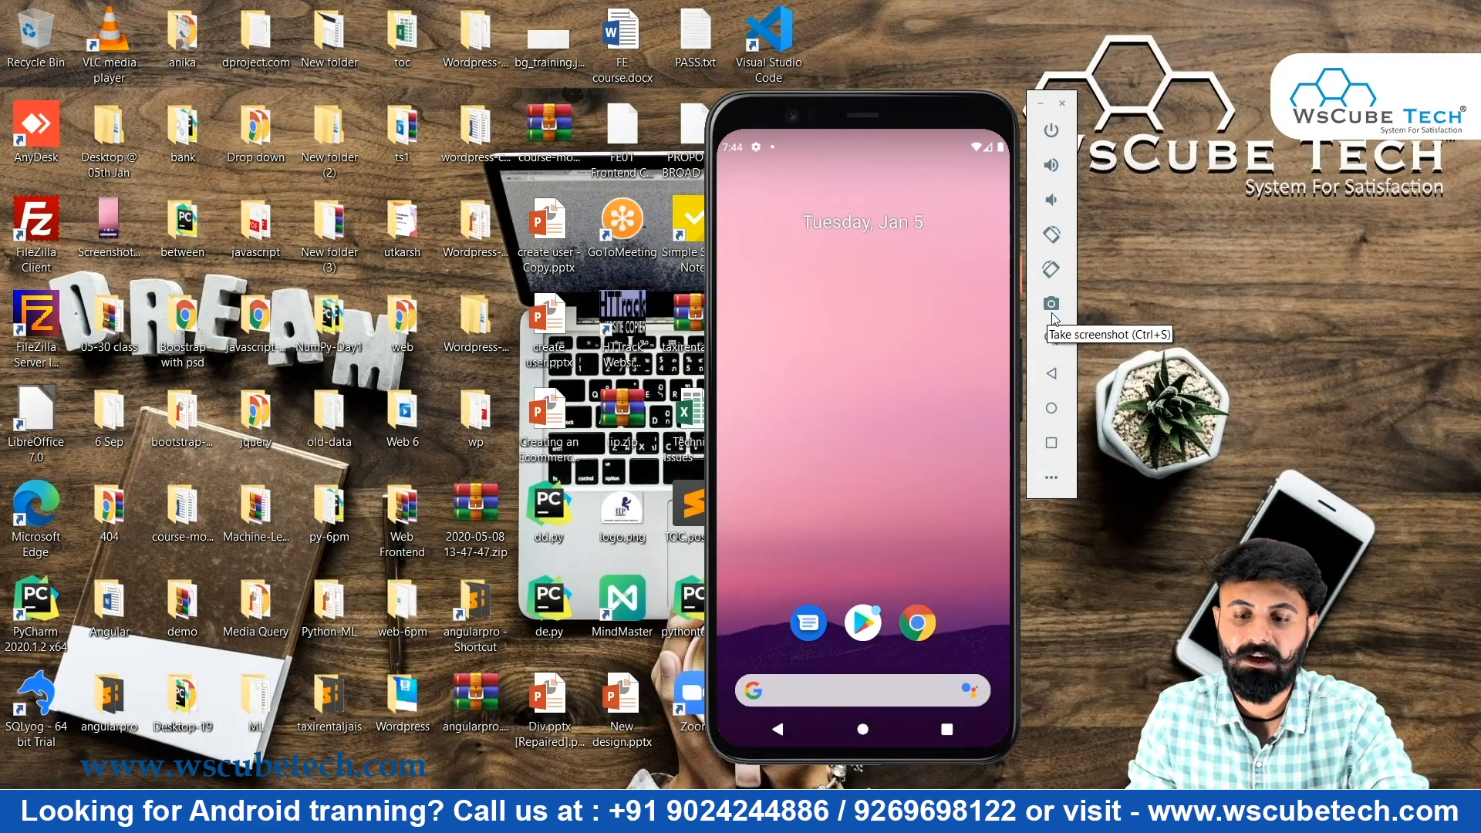
{"action": "left_click", "coordinate": [1051, 338]}
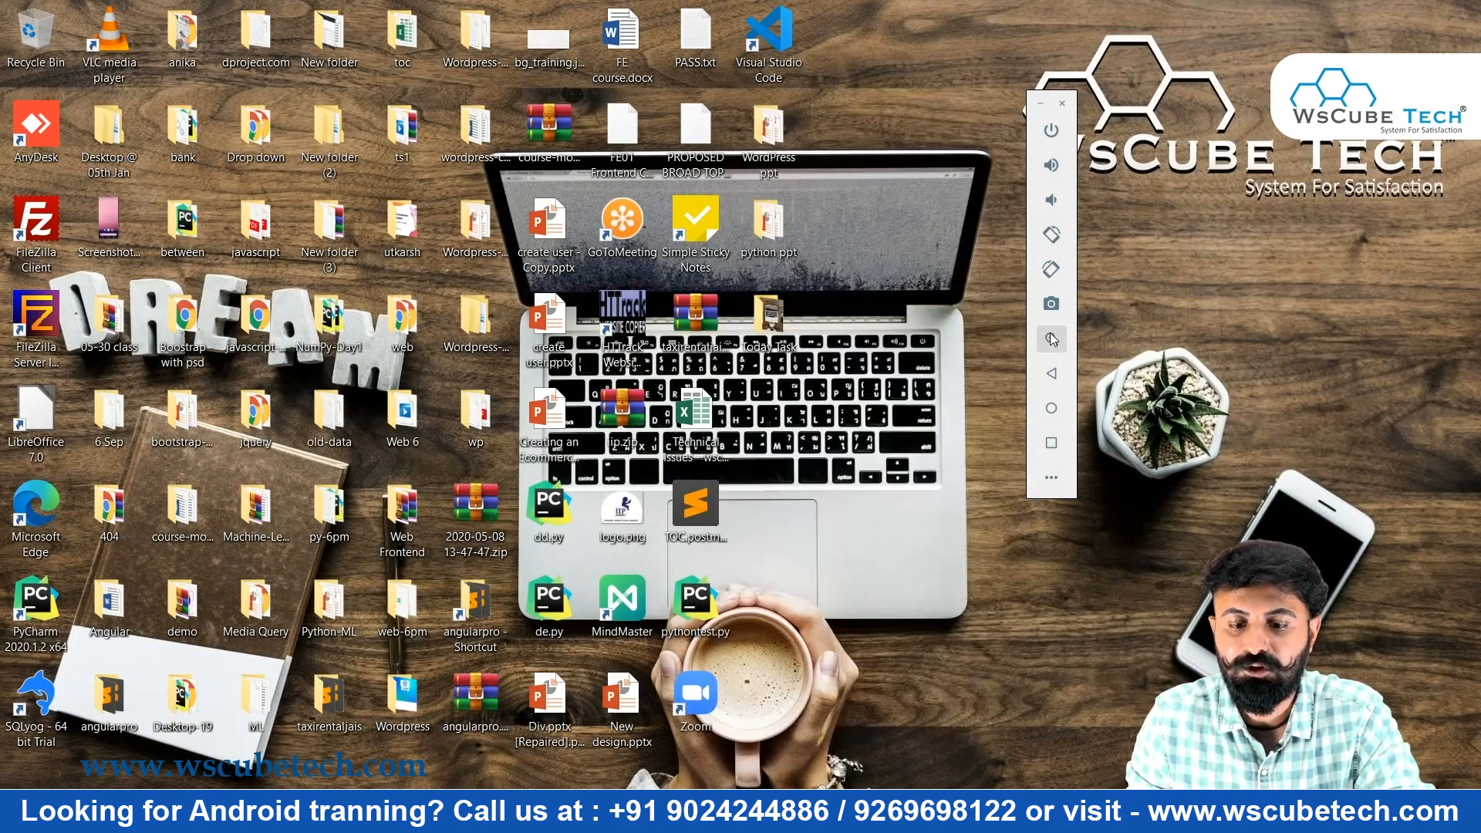
{"action": "left_click", "coordinate": [845, 243]}
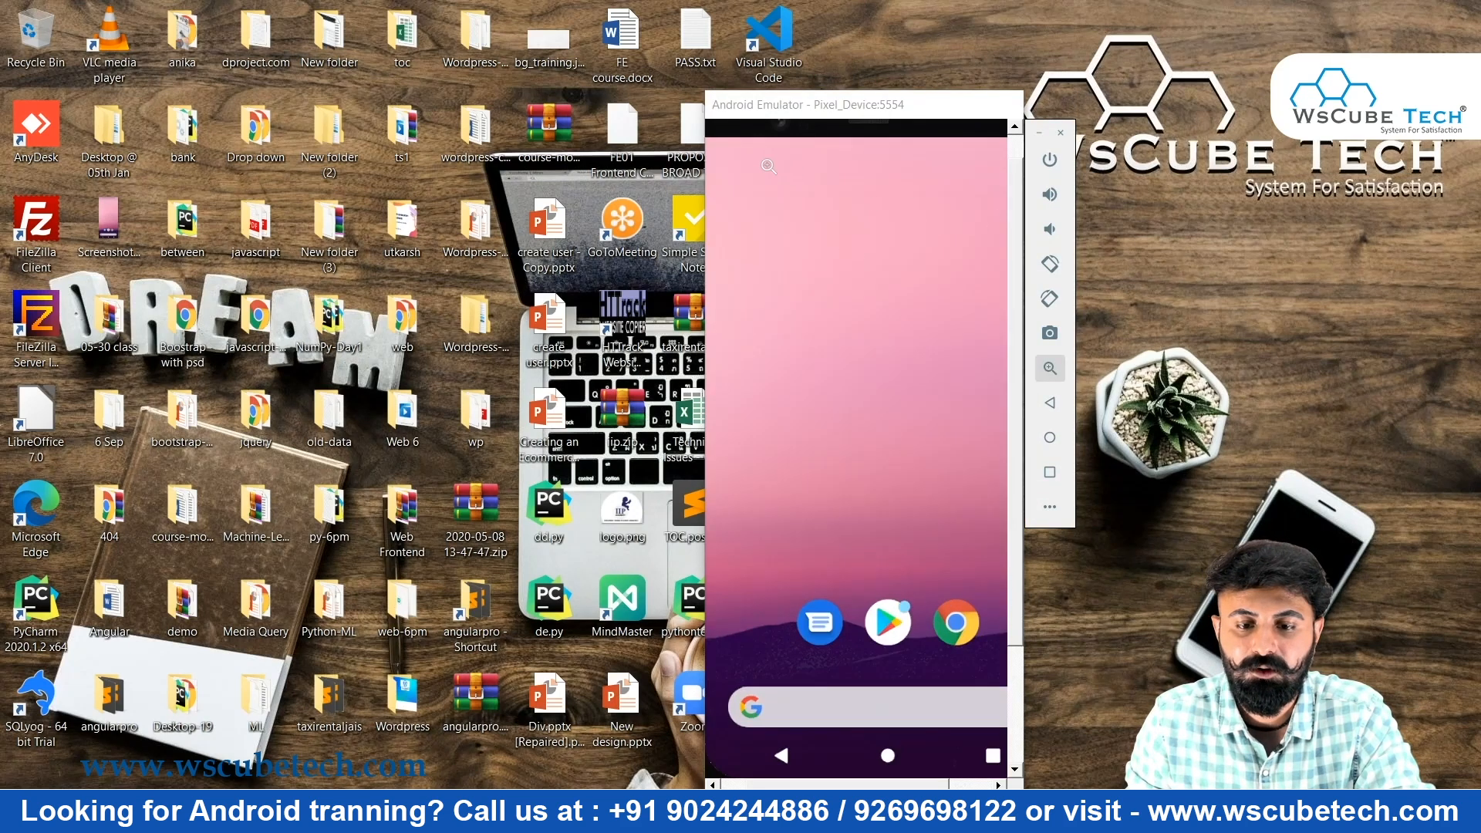
{"action": "left_click", "coordinate": [769, 166]}
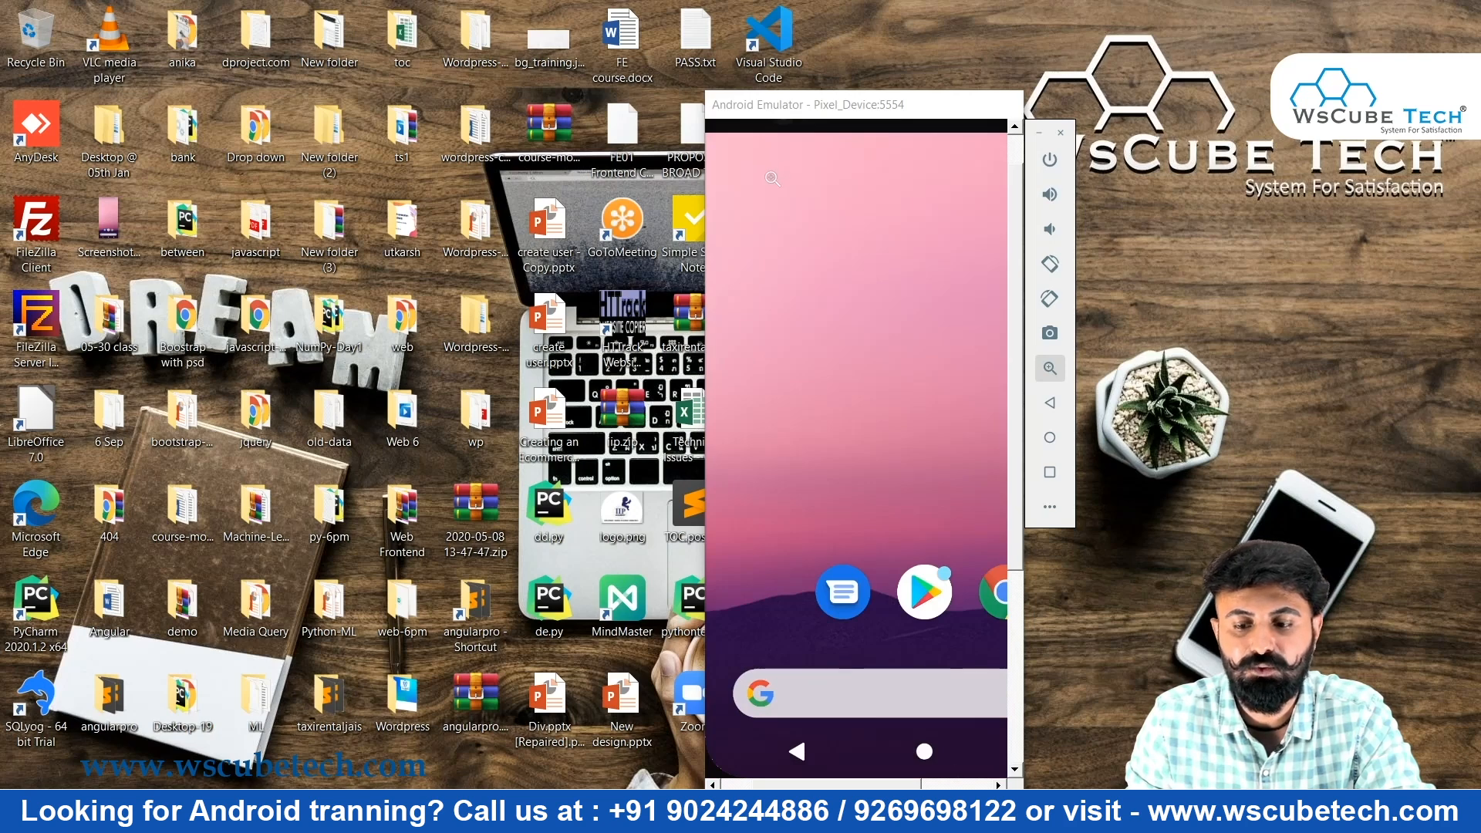
{"action": "left_click", "coordinate": [1053, 371]}
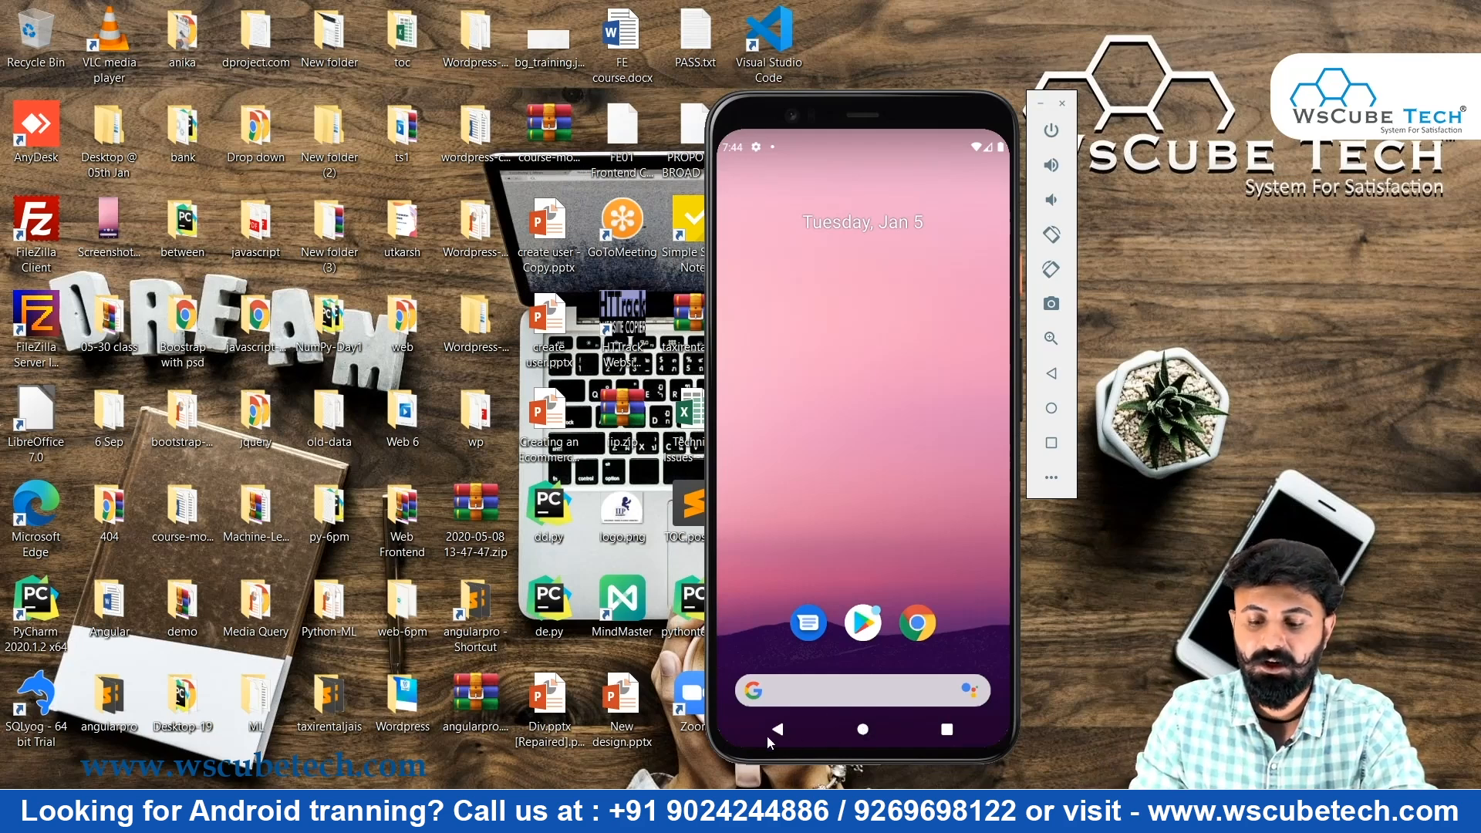
Glance at the recent apps overview, return home, and bring up Extended controls
{"action": "left_click", "coordinate": [948, 730]}
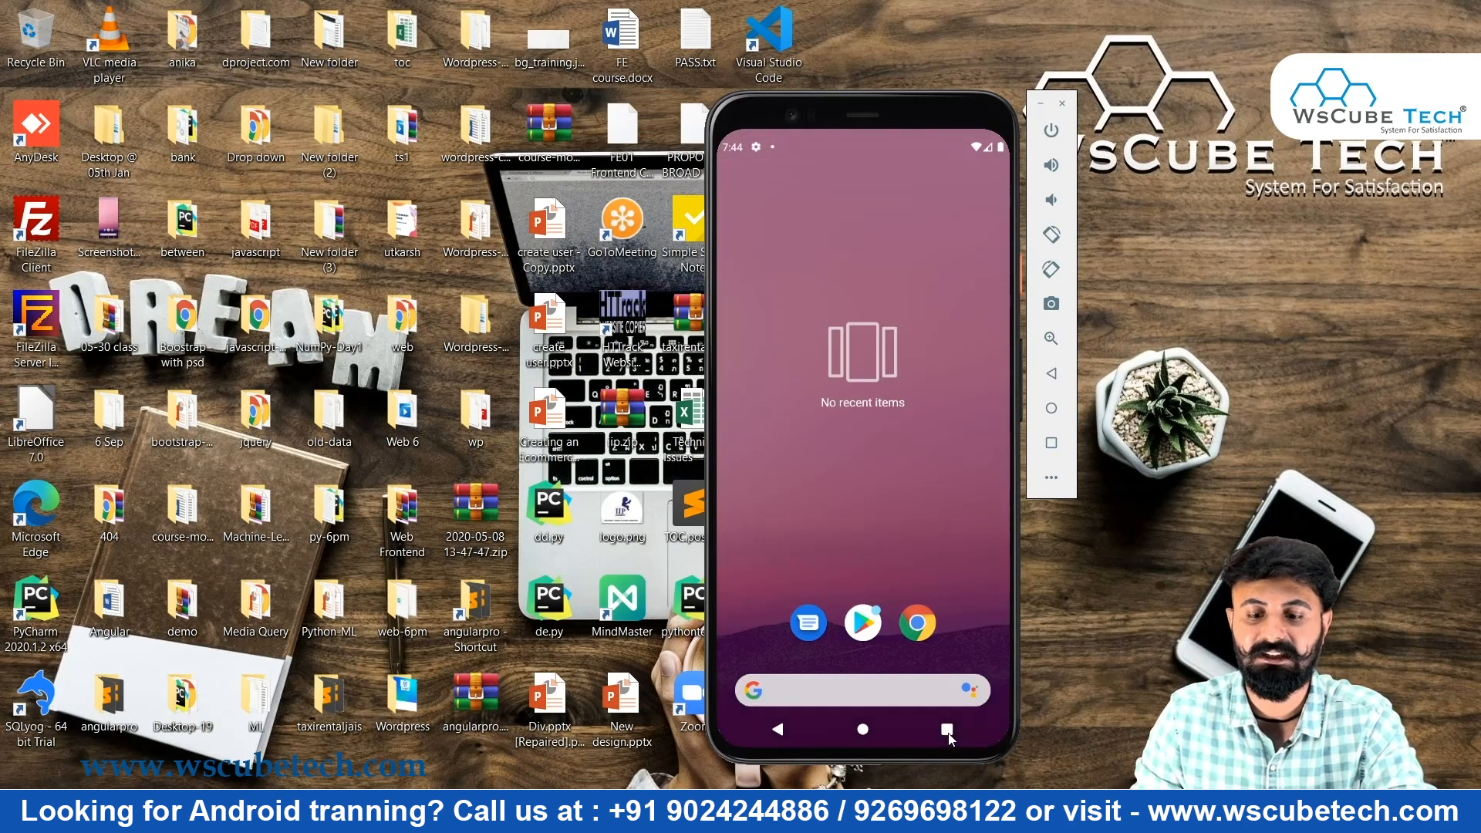
{"action": "left_click", "coordinate": [907, 471]}
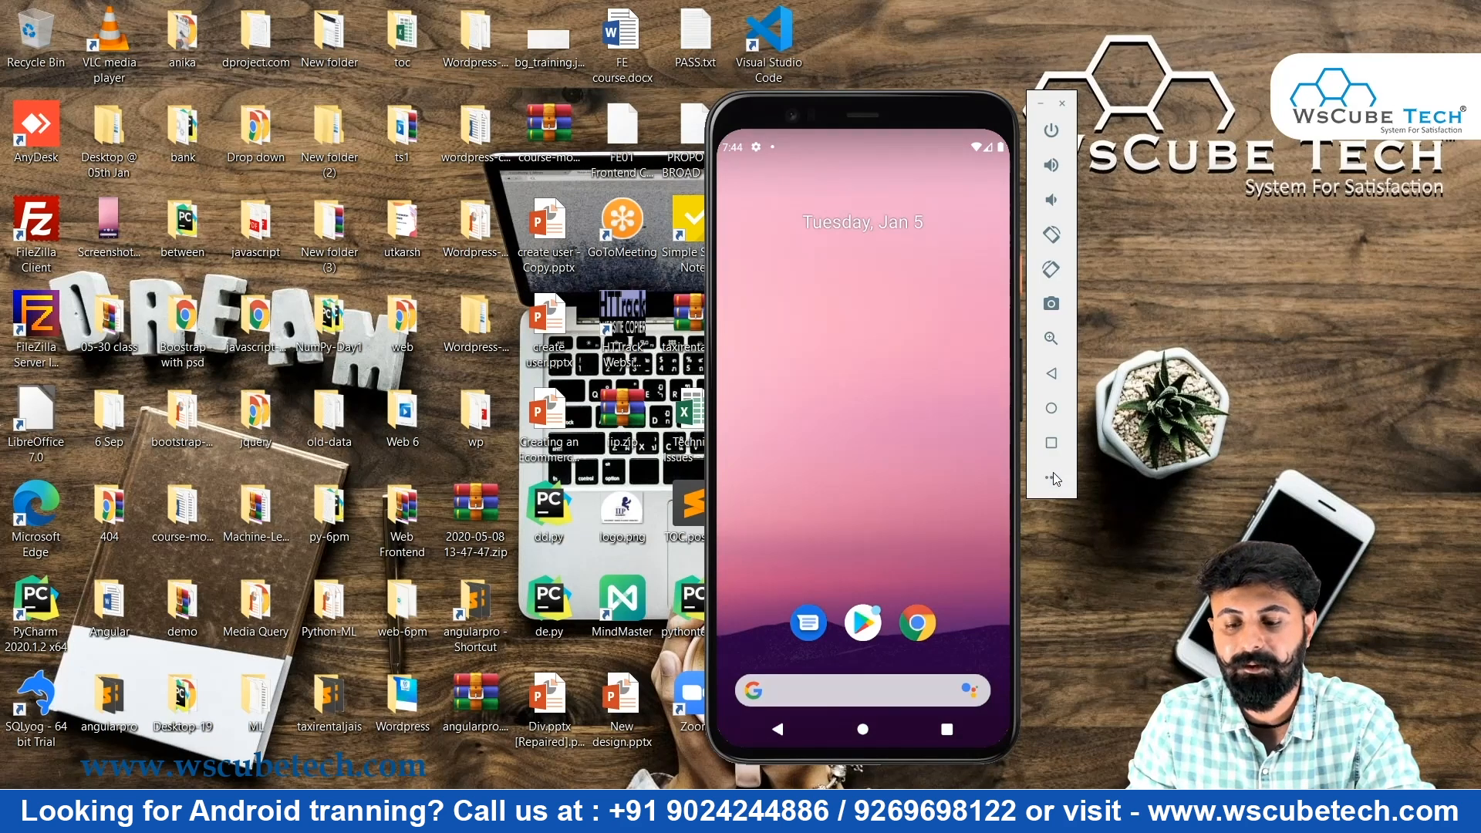
{"action": "left_click", "coordinate": [1053, 478]}
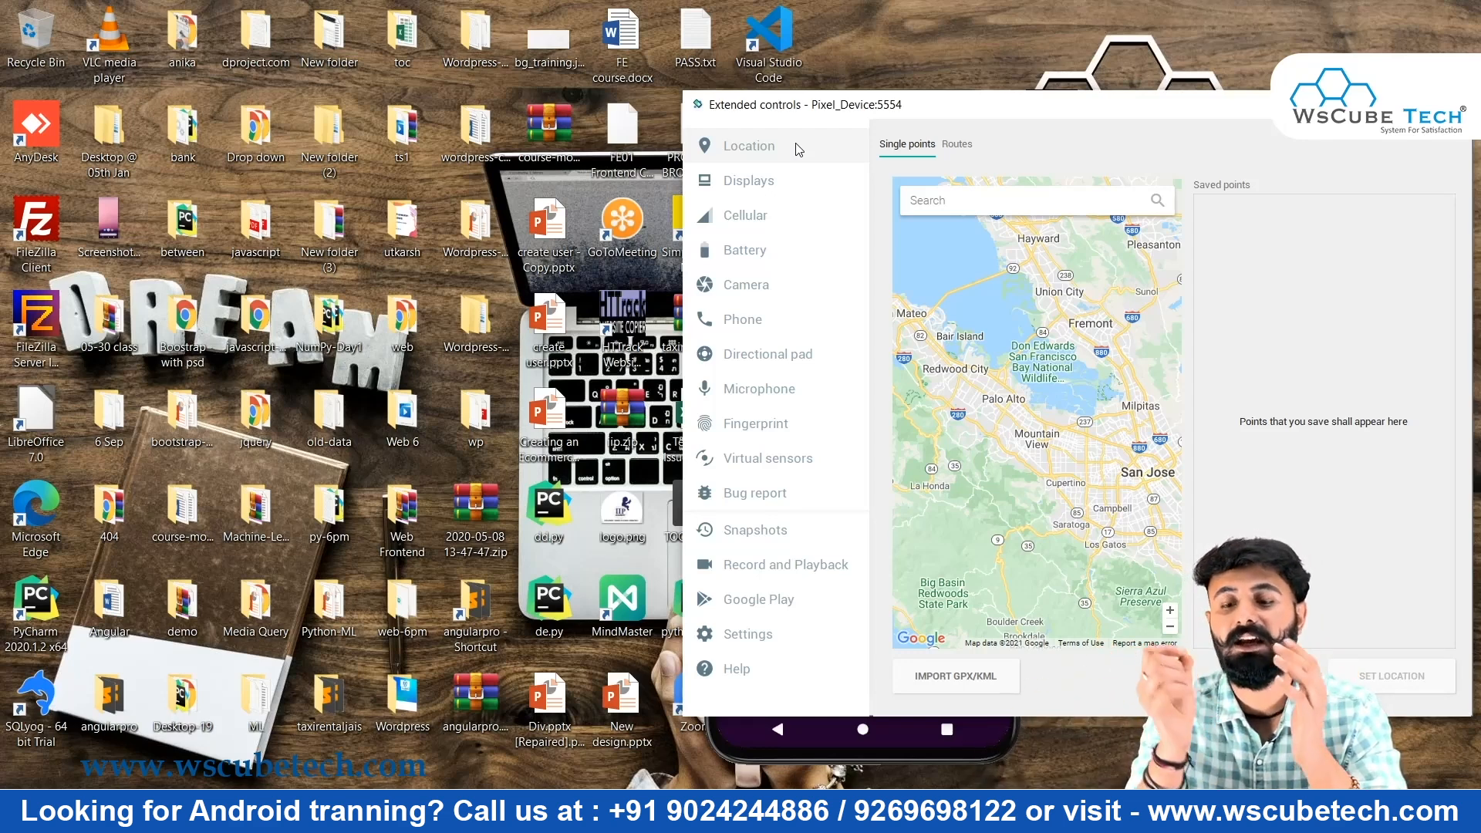
Save a map location point near Fremont, load it, then view the pixel_4 Displays page
{"action": "left_click", "coordinate": [1045, 319]}
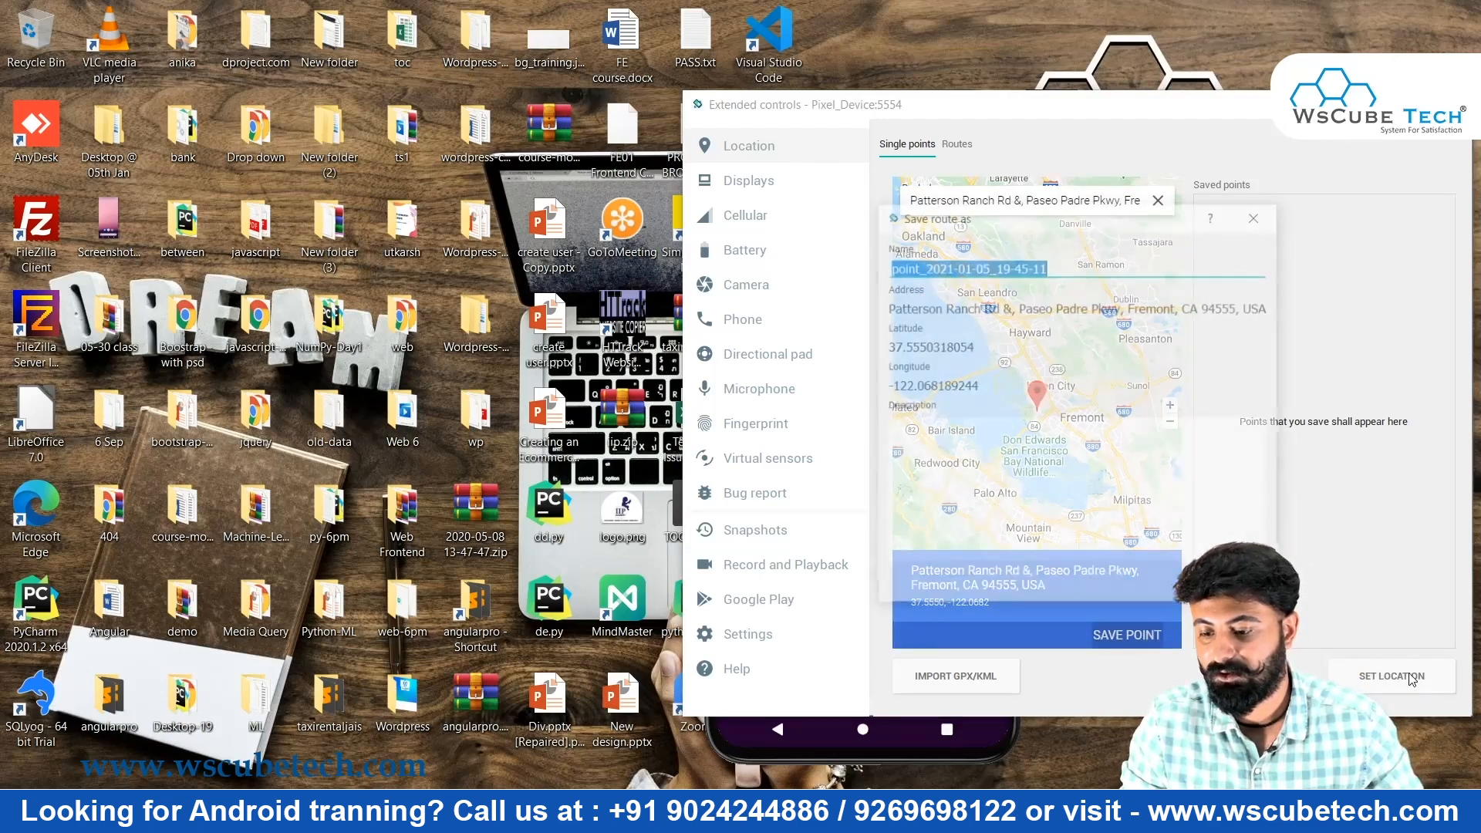
{"action": "key", "text": "Return"}
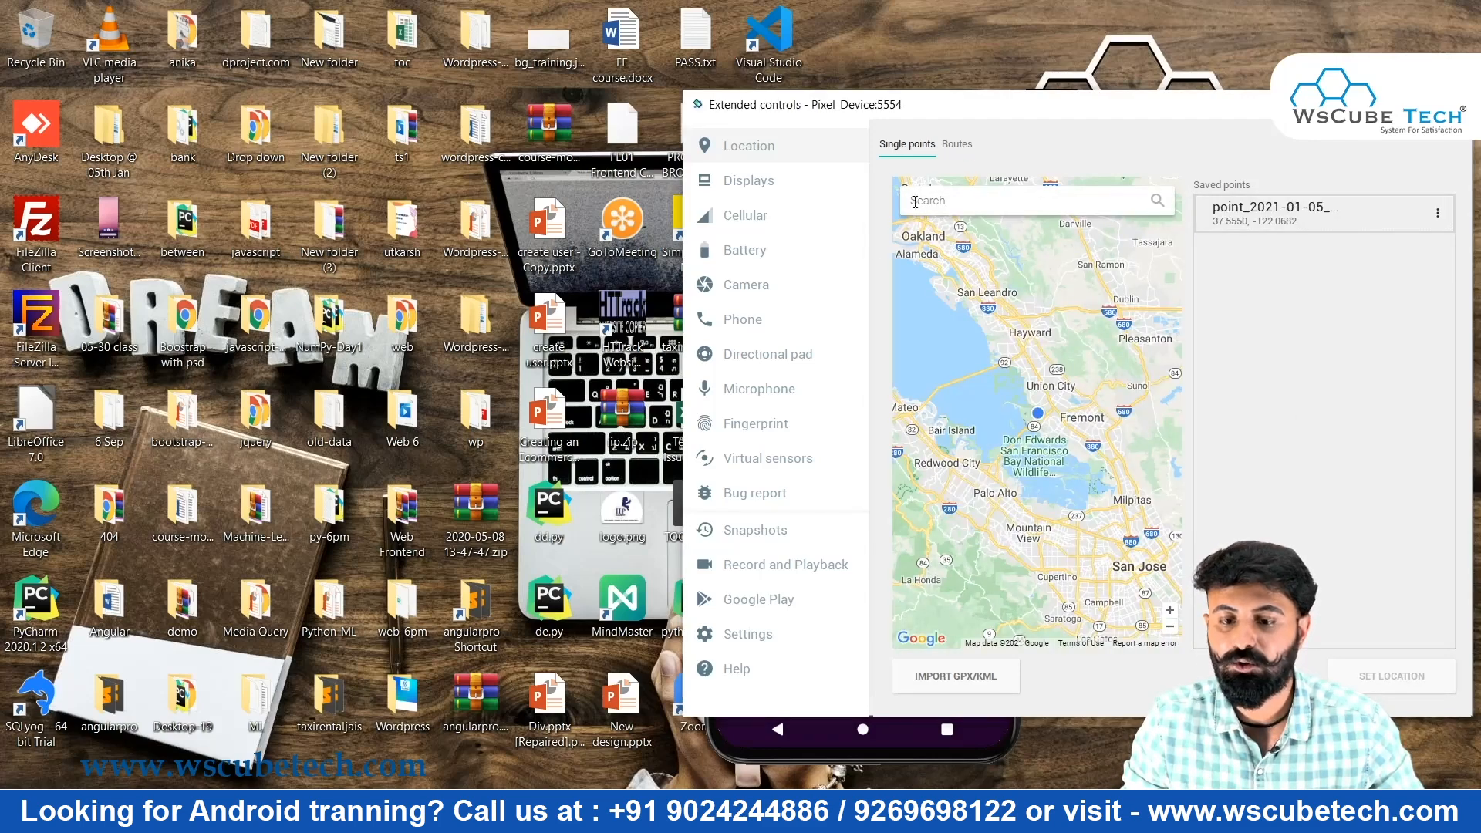
{"action": "left_click", "coordinate": [1290, 224]}
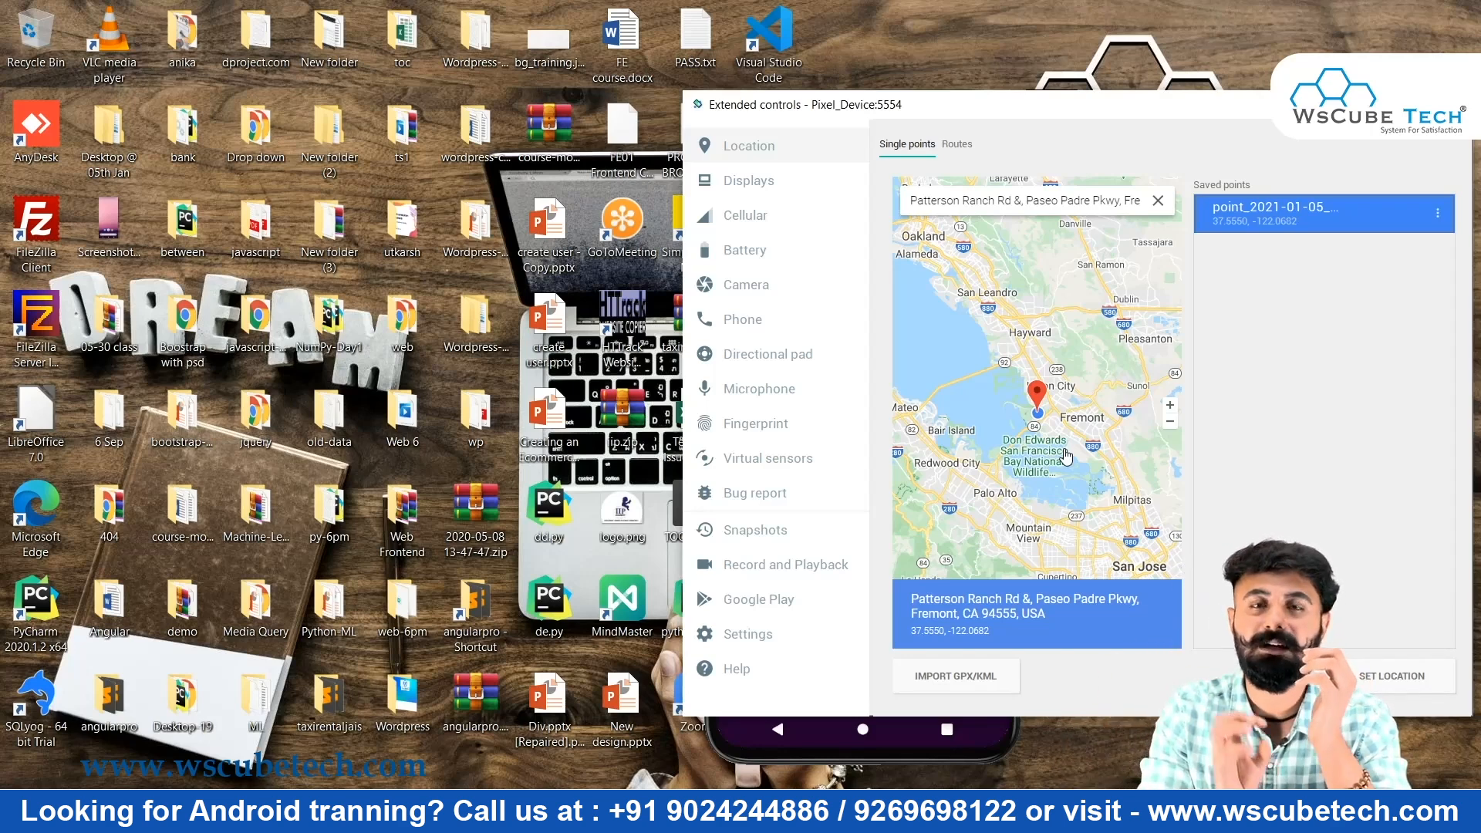
{"action": "left_click", "coordinate": [773, 185]}
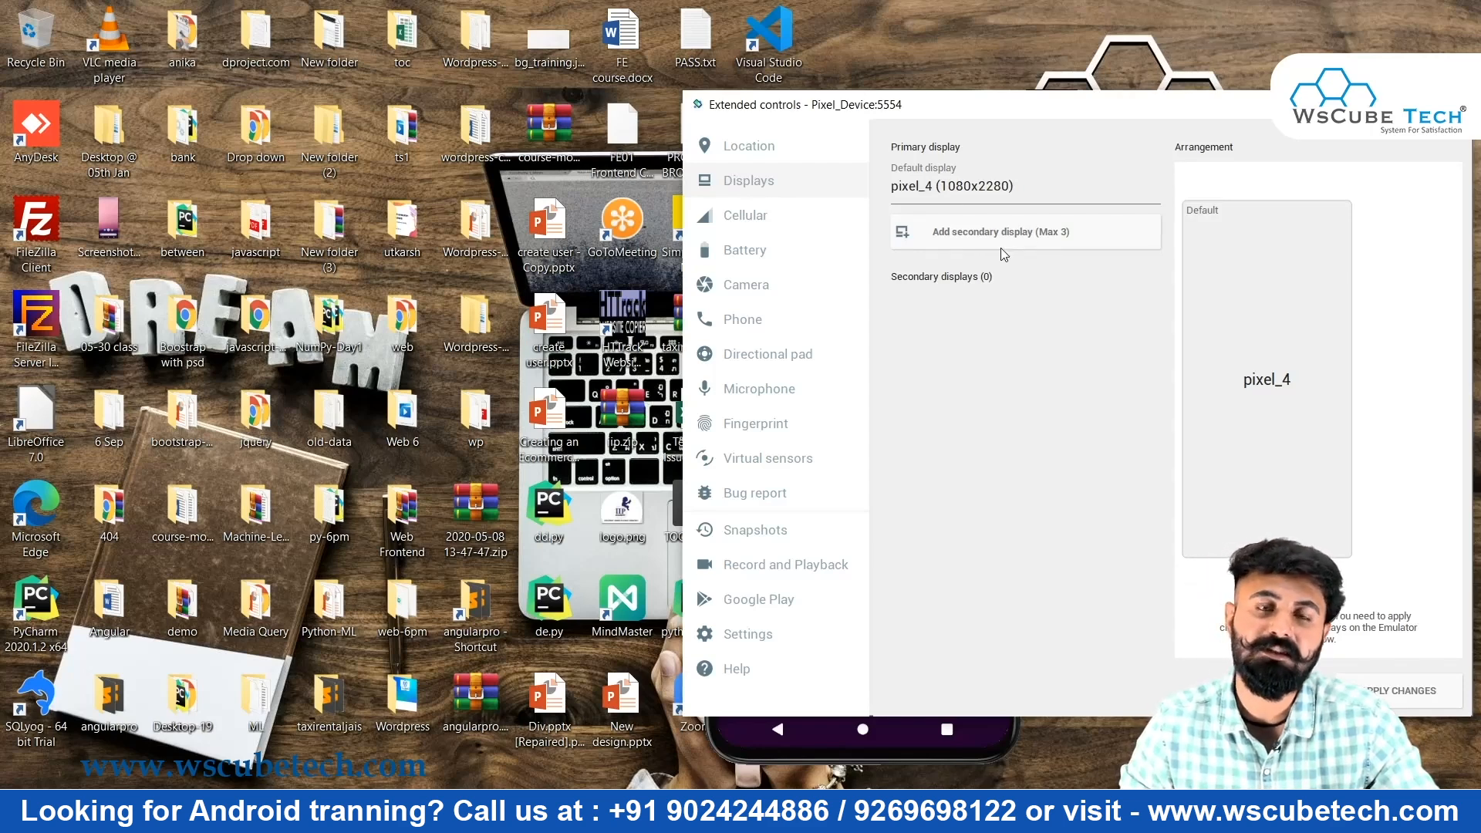
Show Cellular settings with network type left unchanged, and pull down the phone's notification shade
{"action": "left_click", "coordinate": [795, 216]}
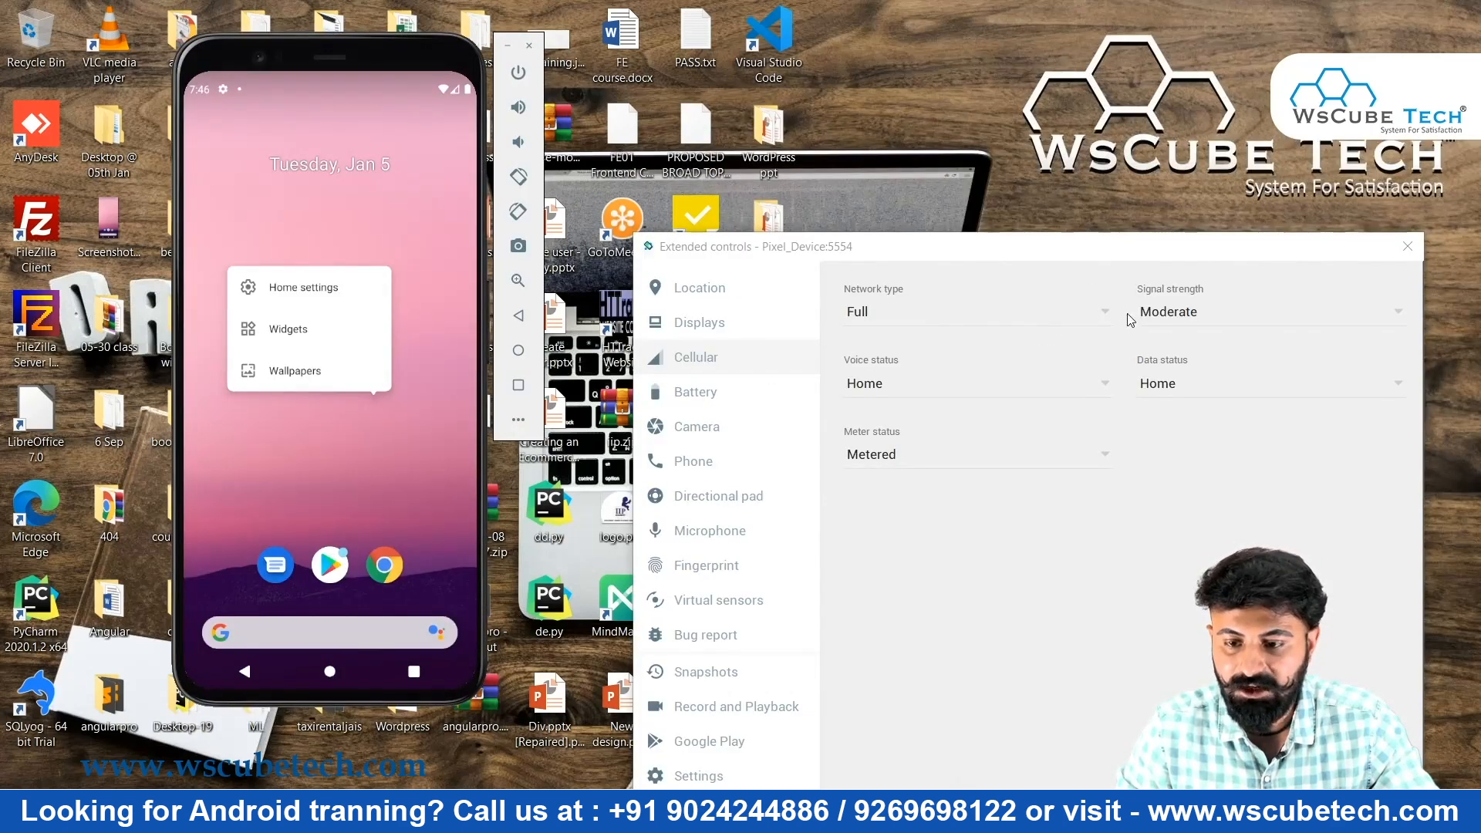
{"action": "left_click_drag", "start_coordinate": [1067, 257], "coordinate": [1037, 106]}
{"action": "left_click", "coordinate": [1080, 167]}
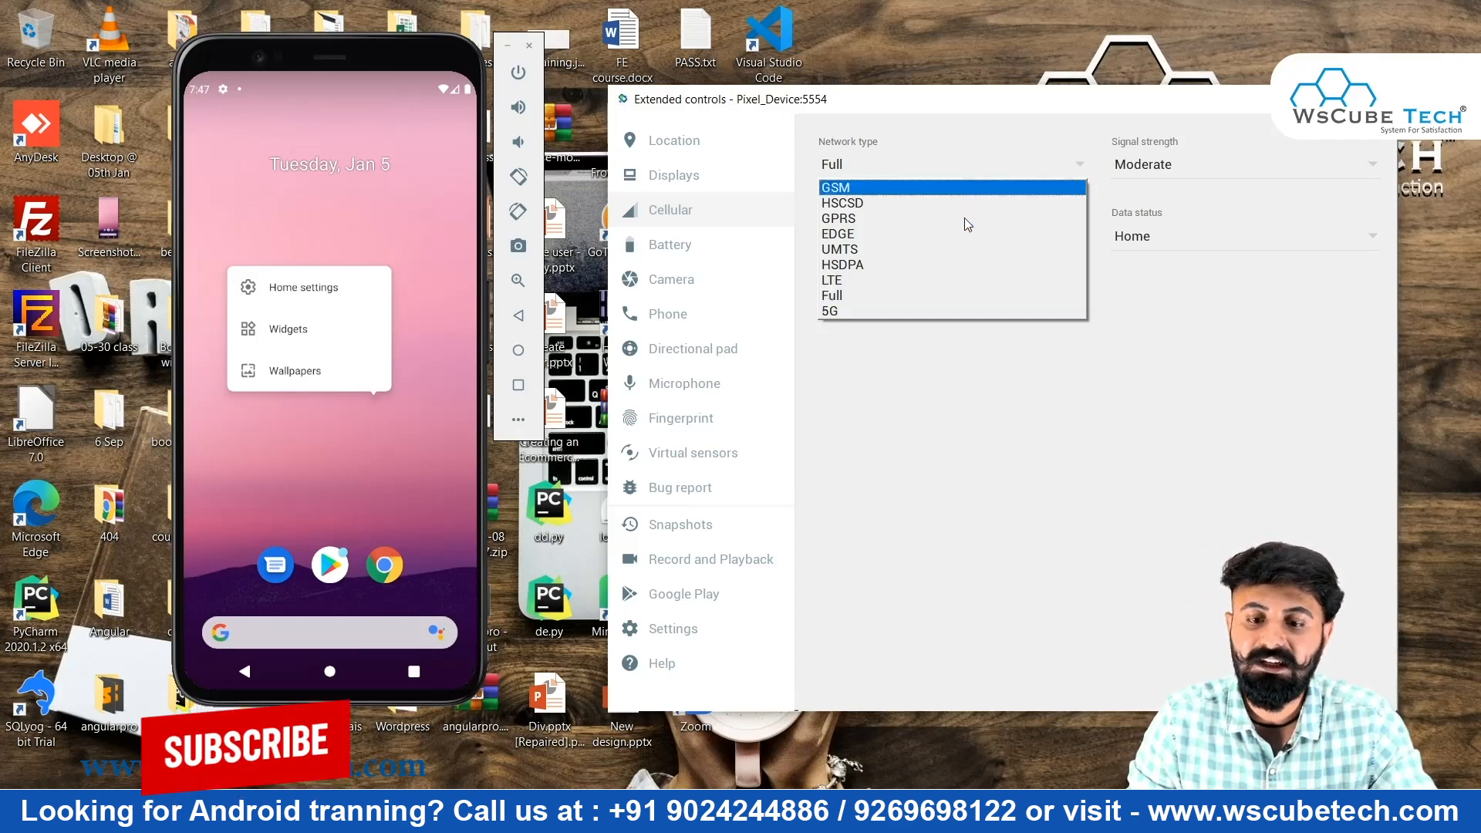
{"action": "left_click", "coordinate": [277, 81]}
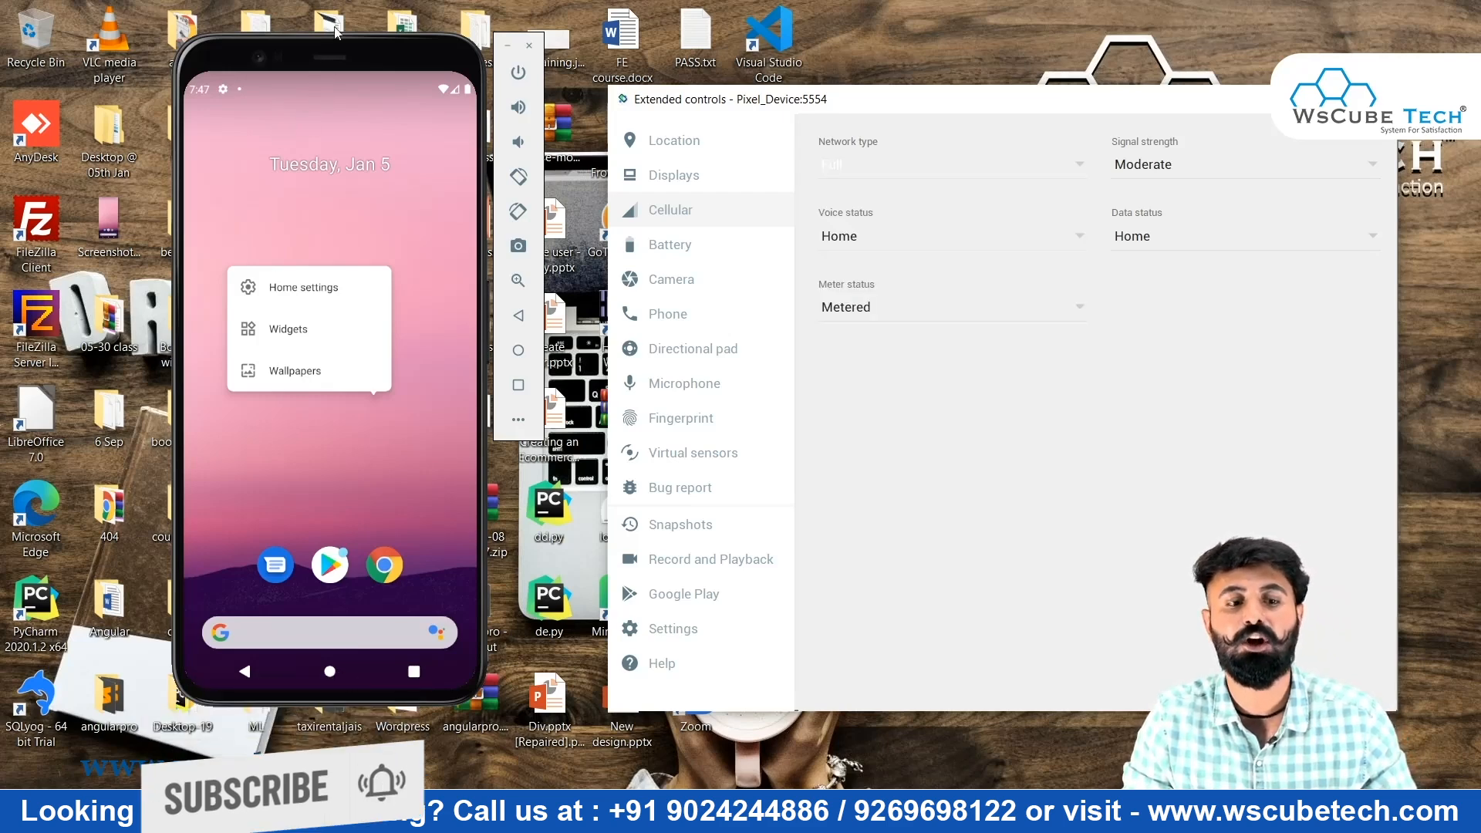
{"action": "left_click_drag", "start_coordinate": [290, 88], "coordinate": [288, 340]}
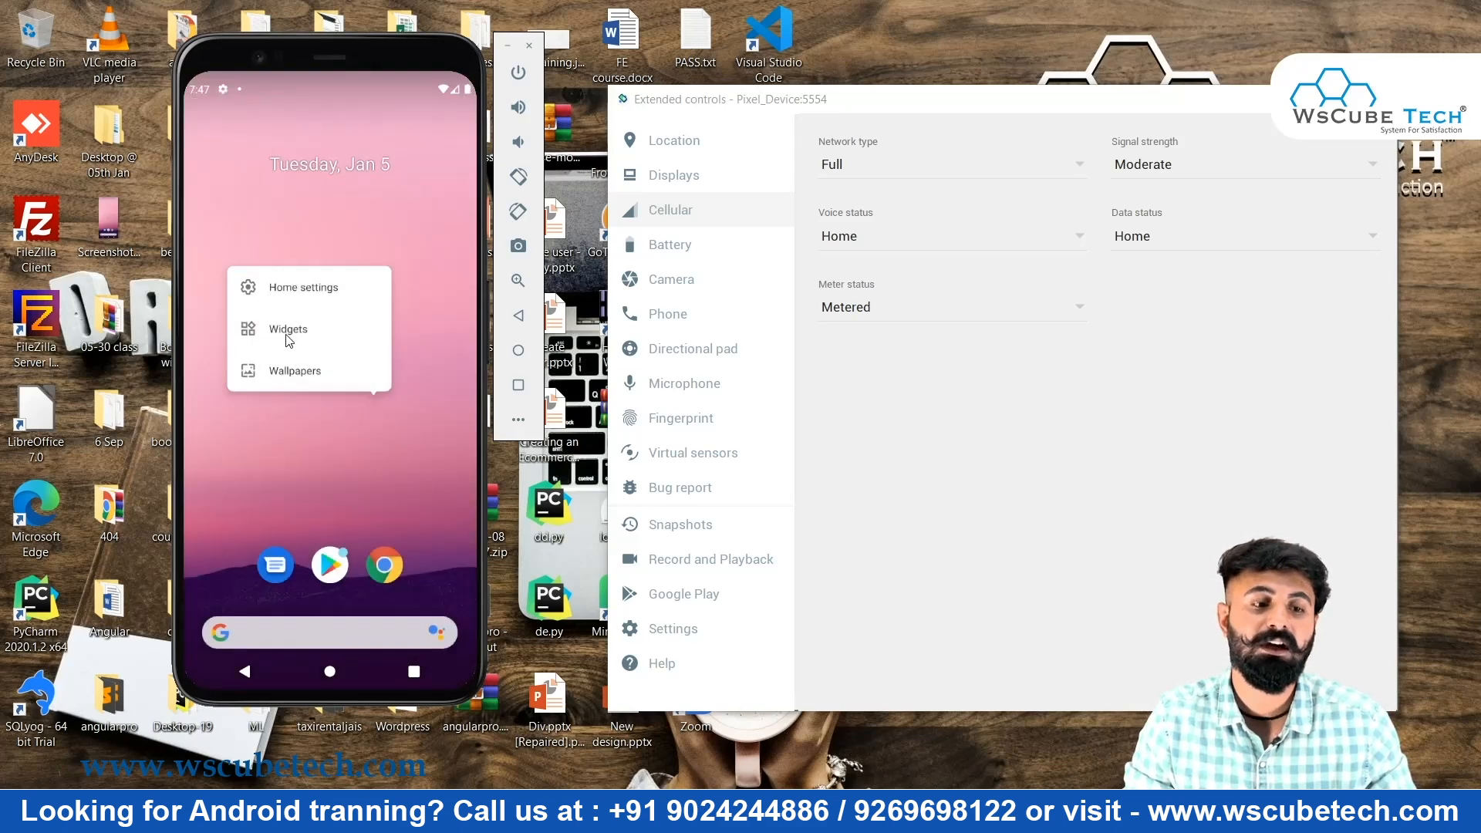
{"action": "left_click_drag", "start_coordinate": [282, 90], "coordinate": [303, 432]}
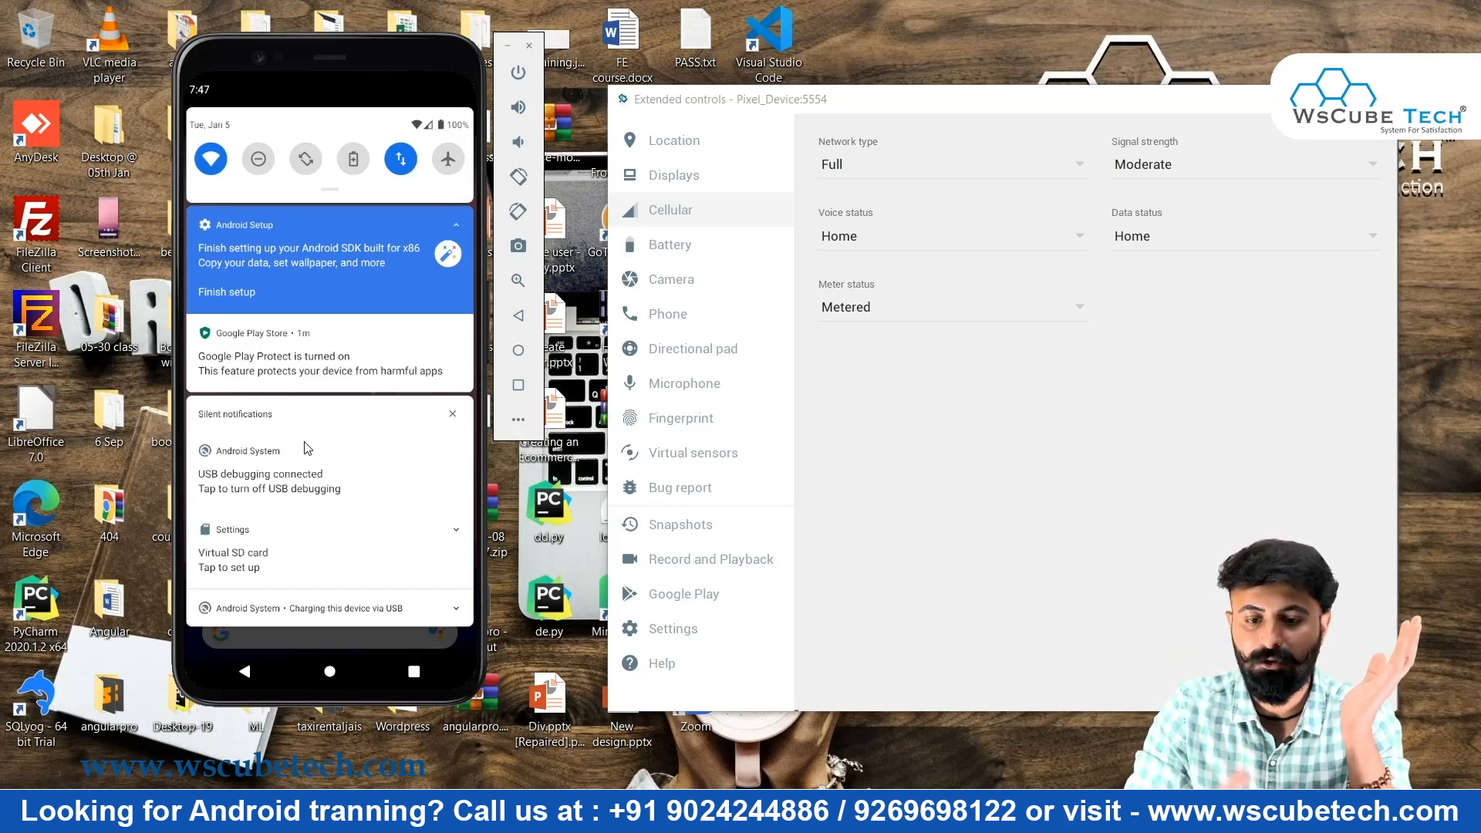
Set the cellular network type to HSDPA and expand the phone's quick settings
{"action": "left_click", "coordinate": [1080, 166]}
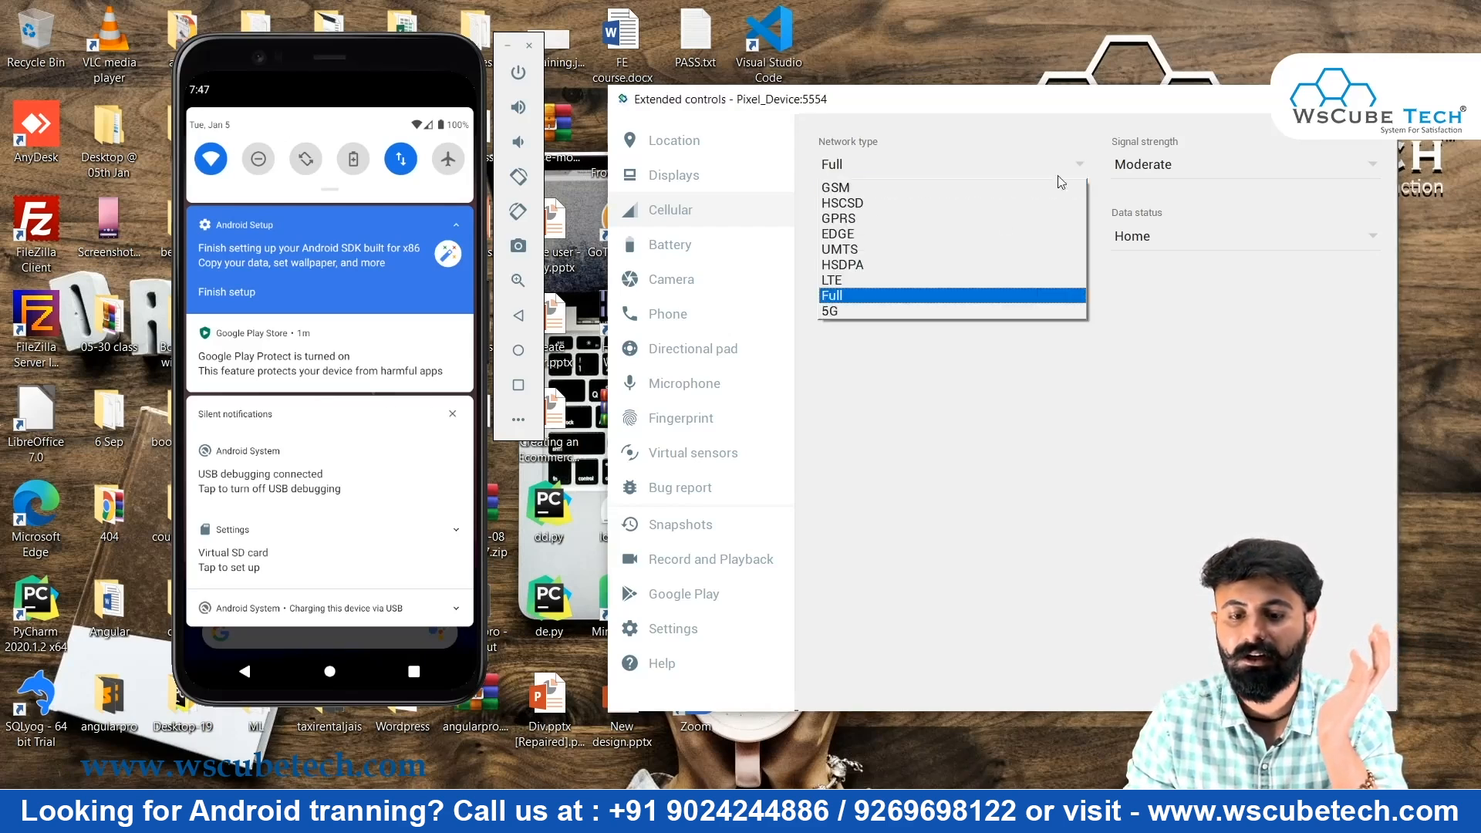
{"action": "left_click", "coordinate": [970, 267]}
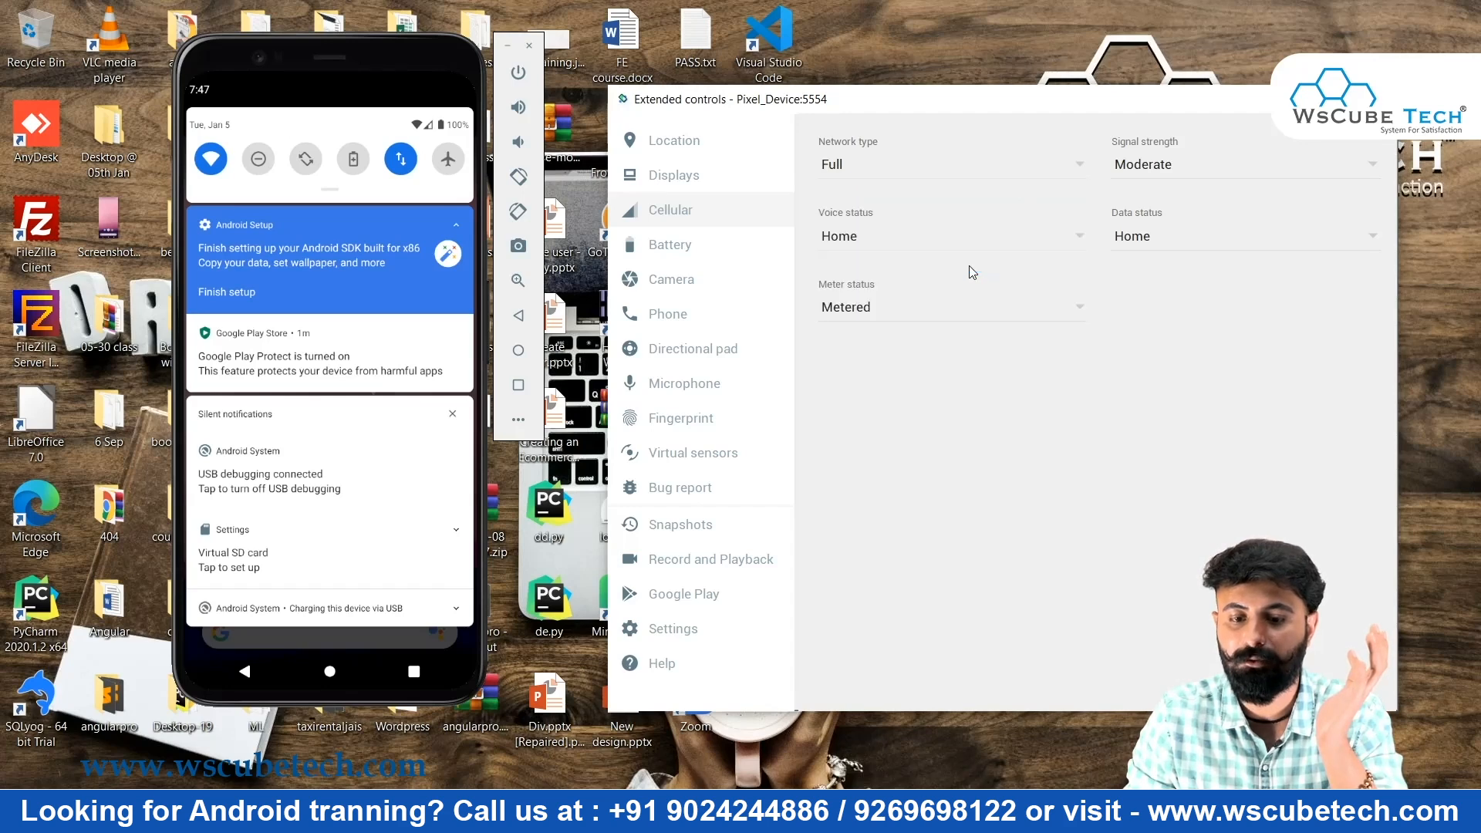
{"action": "left_click", "coordinate": [1090, 244]}
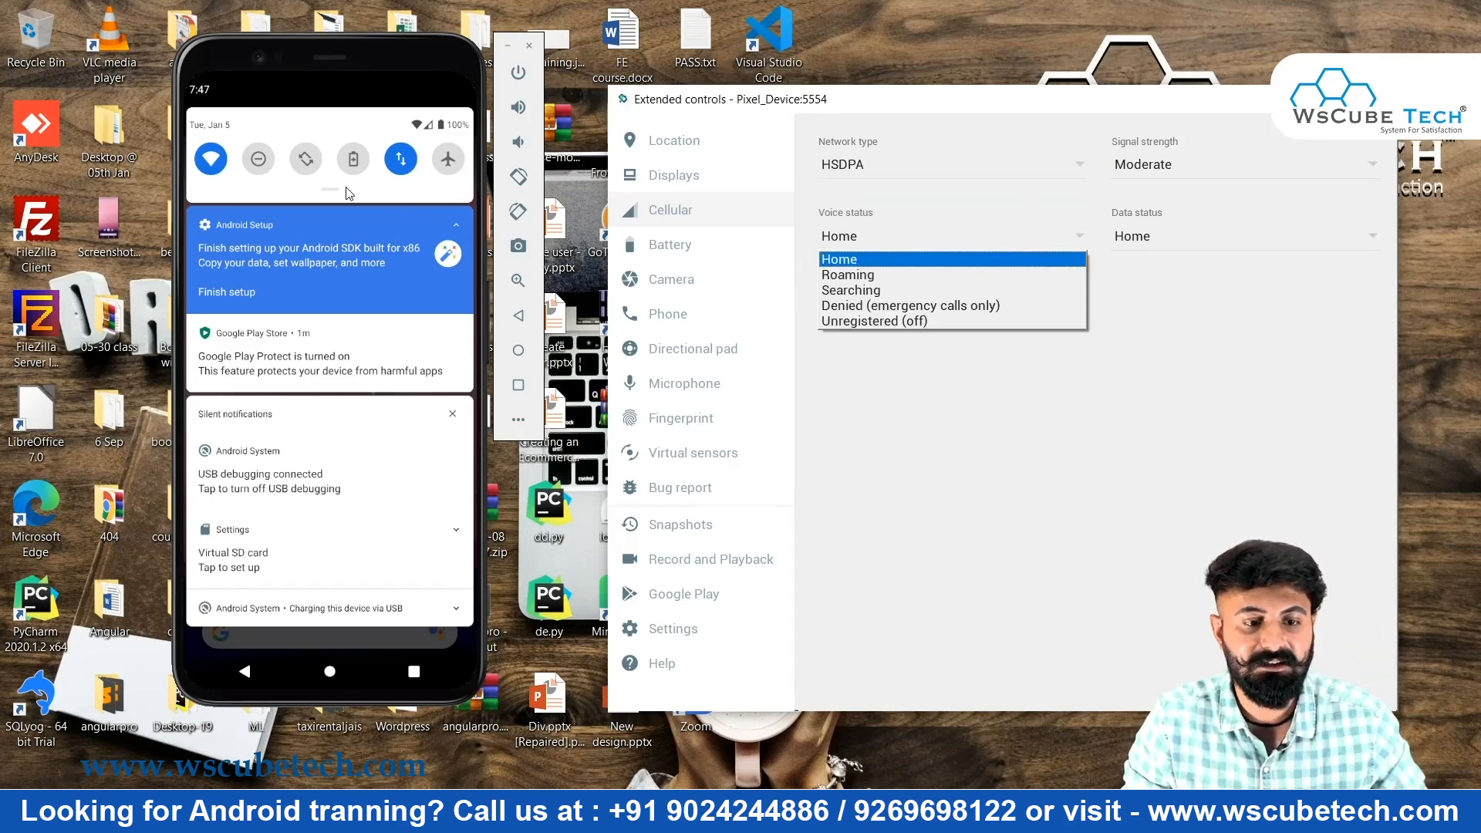
{"action": "left_click", "coordinate": [324, 190]}
Set the cellular voice status to Unregistered (off)
{"action": "left_click", "coordinate": [992, 230]}
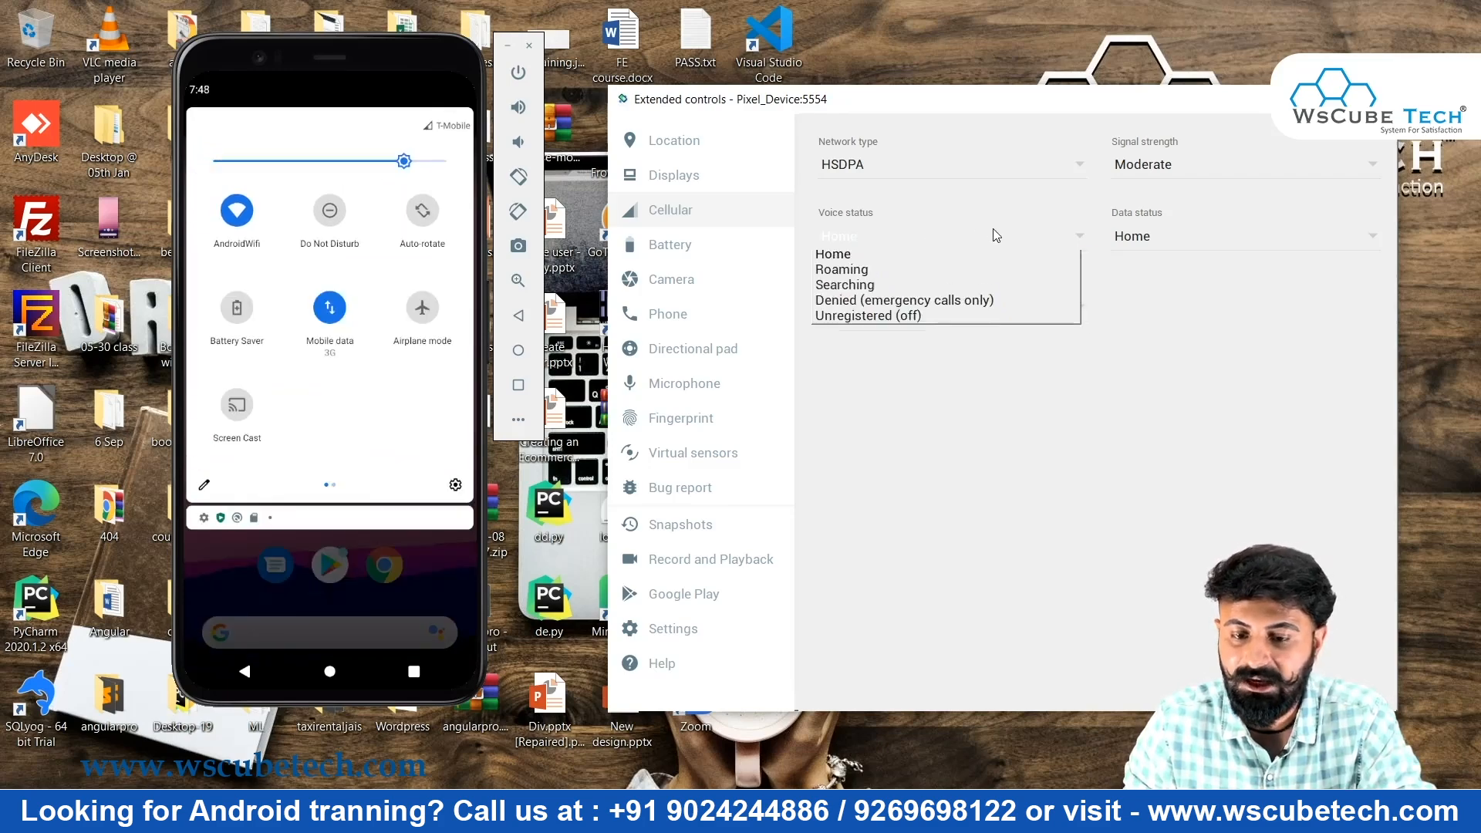
{"action": "left_click", "coordinate": [967, 309]}
{"action": "left_click", "coordinate": [904, 324]}
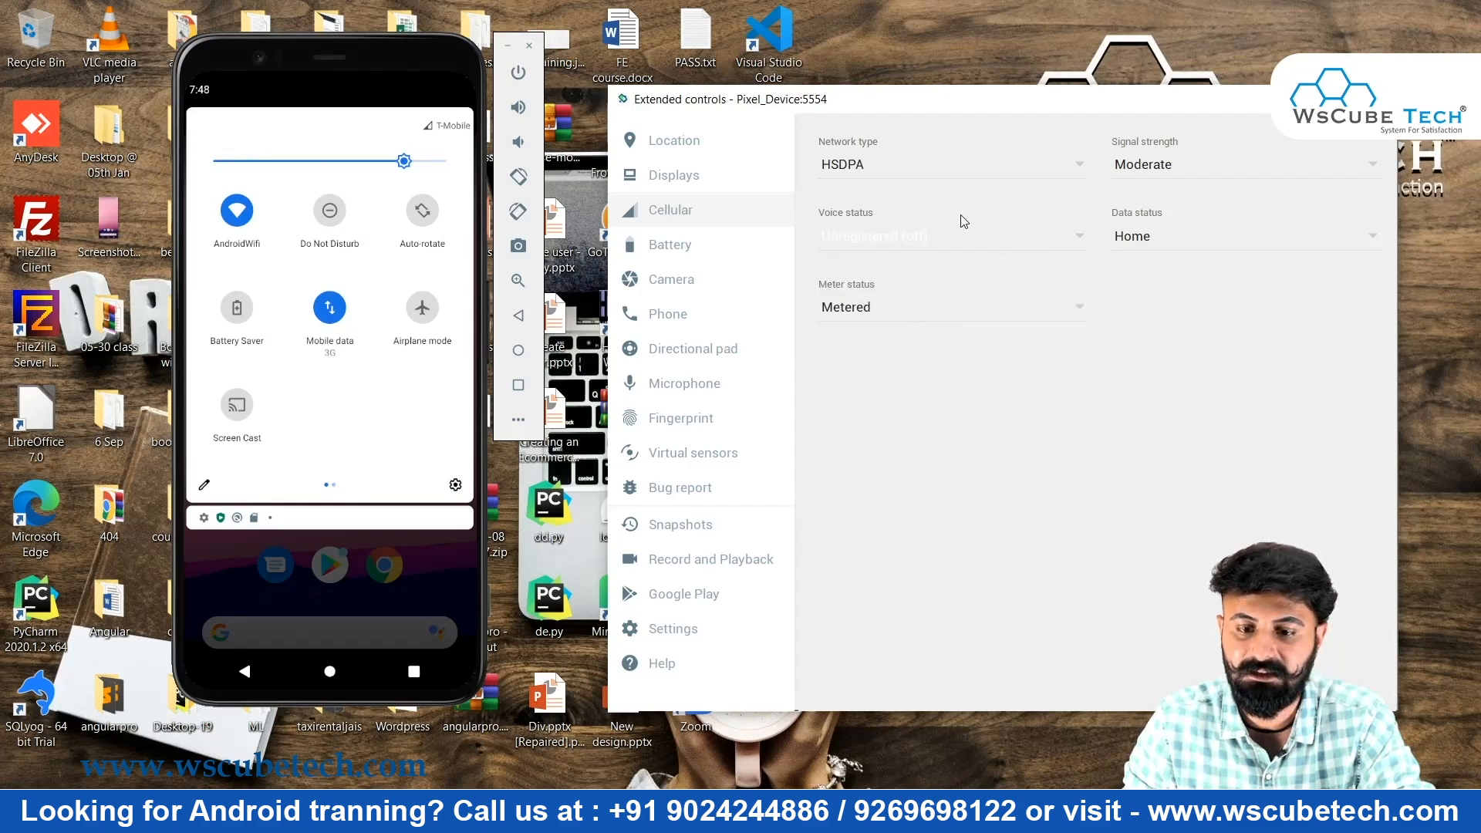
{"action": "left_click", "coordinate": [961, 244]}
{"action": "left_click", "coordinate": [936, 264]}
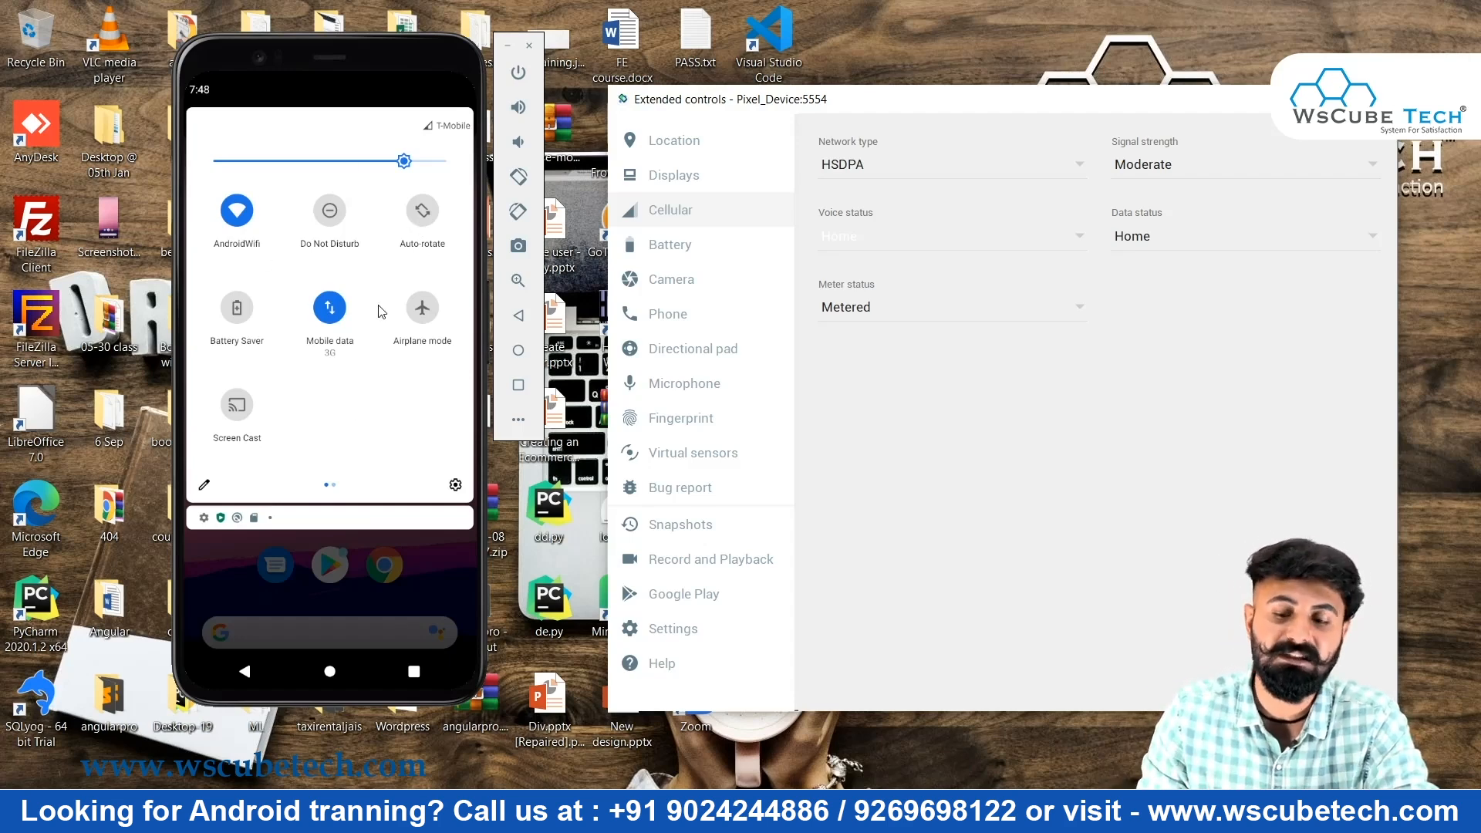
{"action": "left_click", "coordinate": [960, 230]}
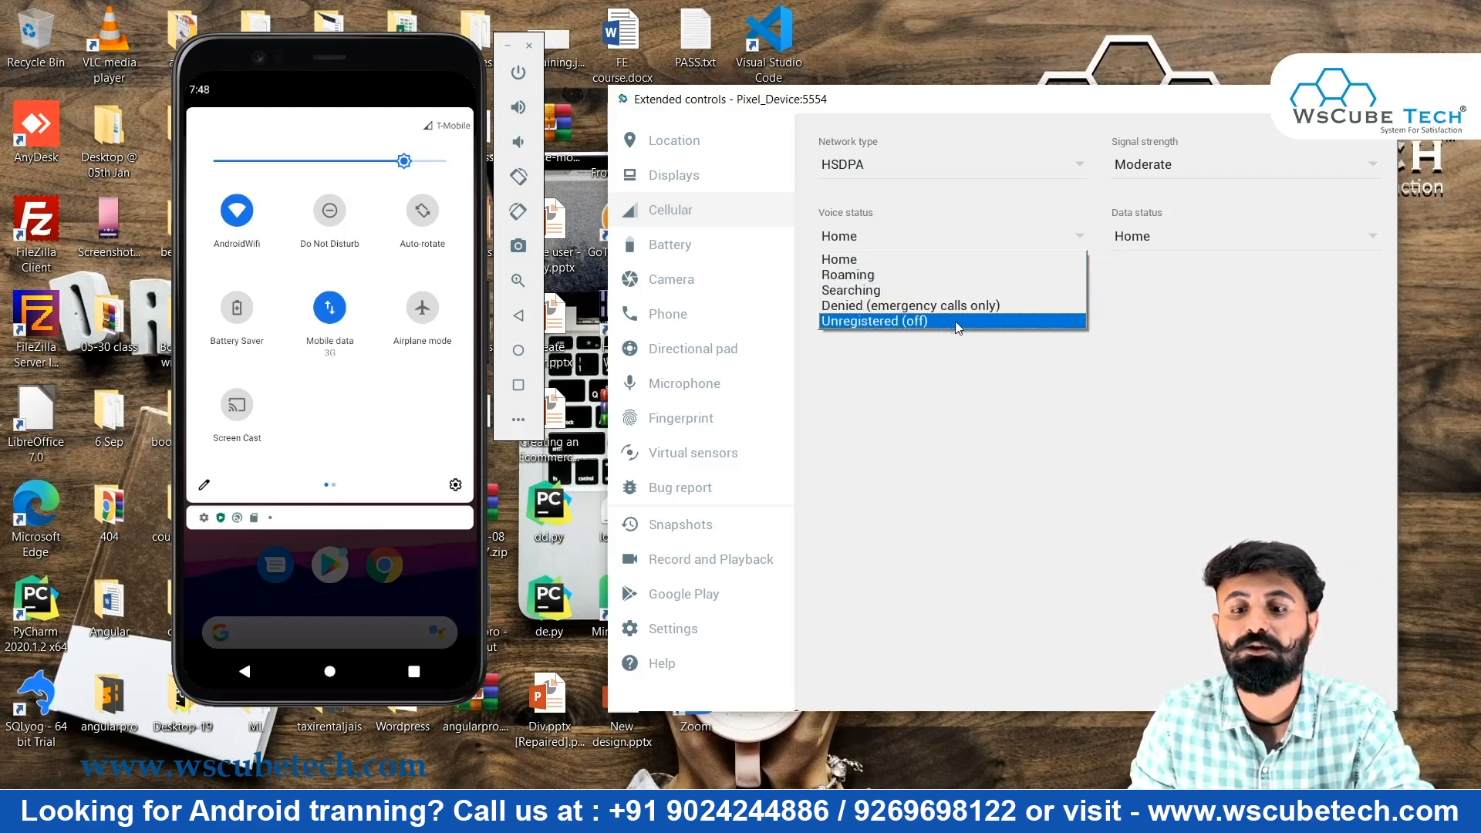
{"action": "key", "text": "Escape"}
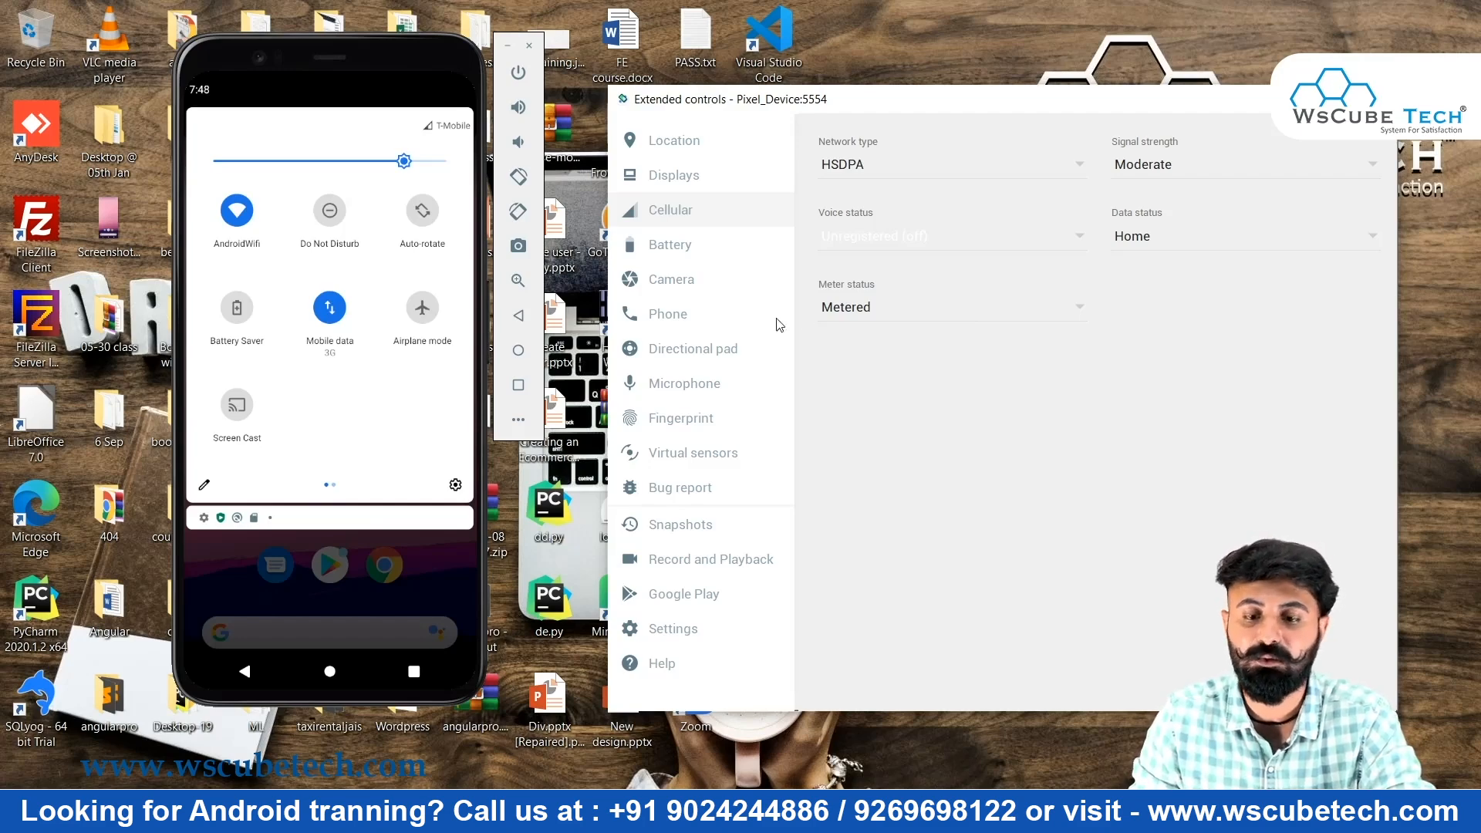
{"action": "left_click", "coordinate": [914, 239]}
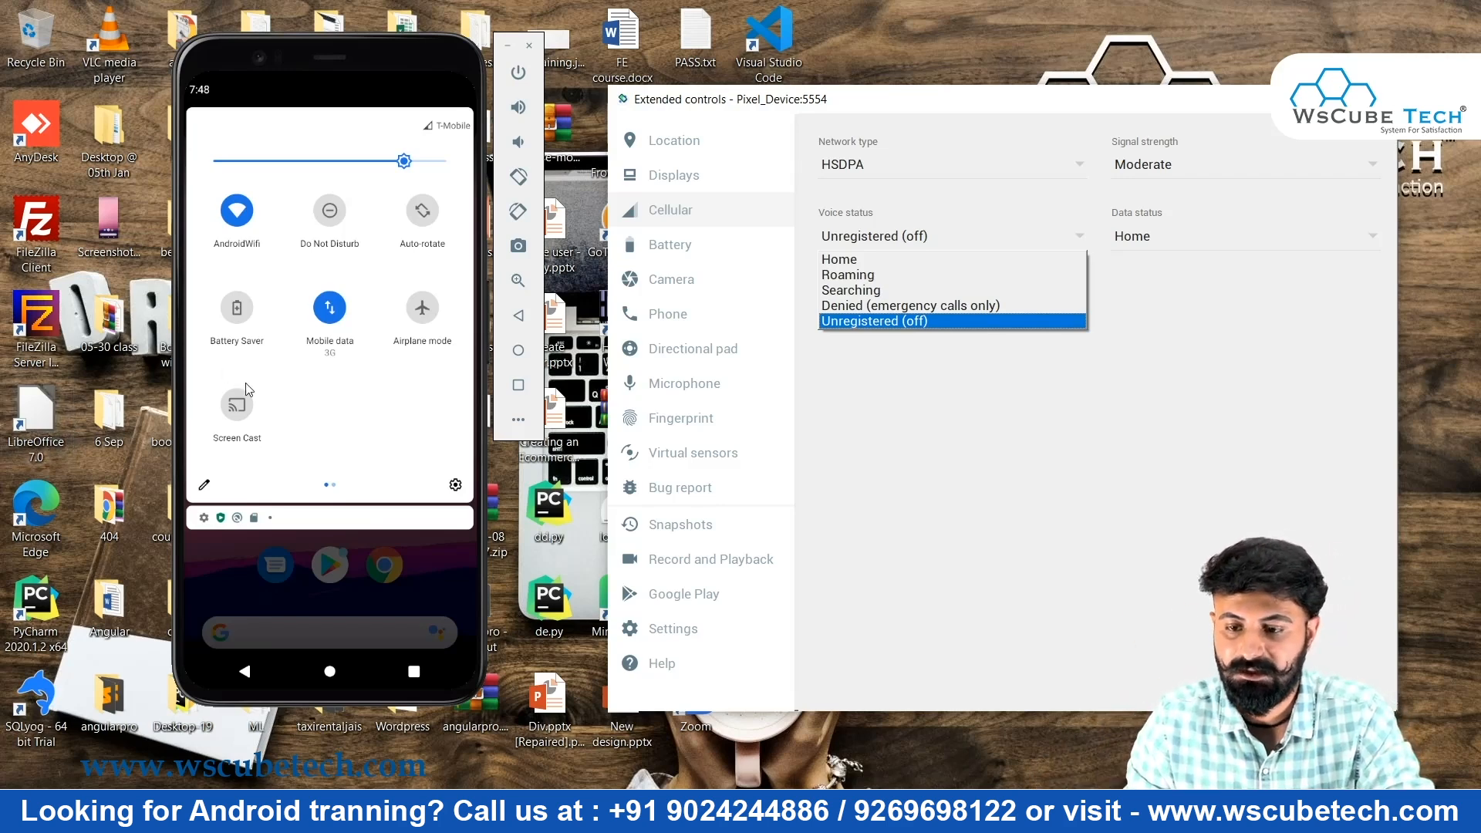
{"action": "left_click", "coordinate": [872, 388]}
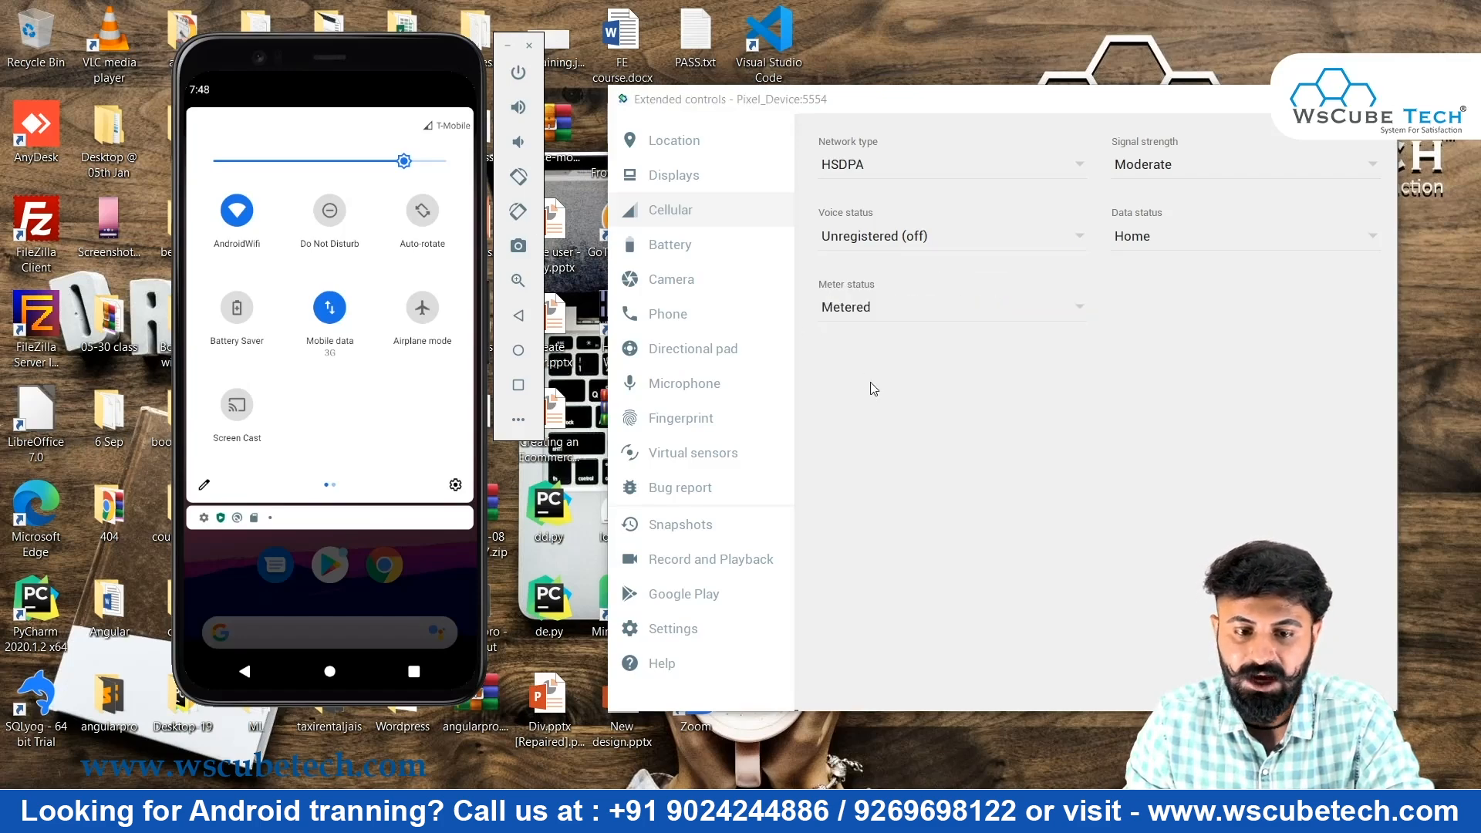
Keep battery charge at 100%, set battery status to Unknown, and open Camera settings
{"action": "left_click", "coordinate": [692, 248]}
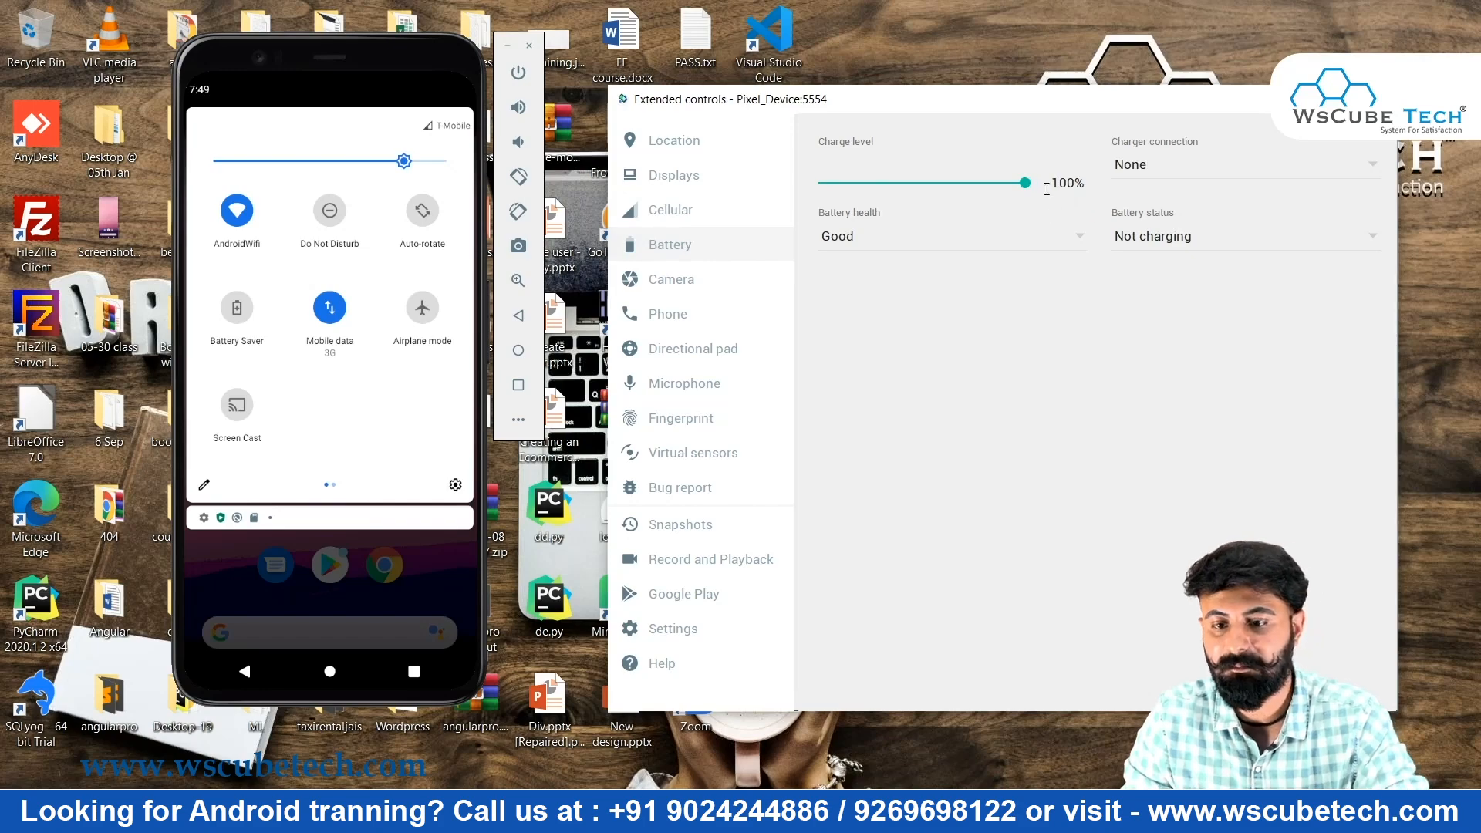
{"action": "left_click_drag", "start_coordinate": [1023, 187], "coordinate": [1020, 188]}
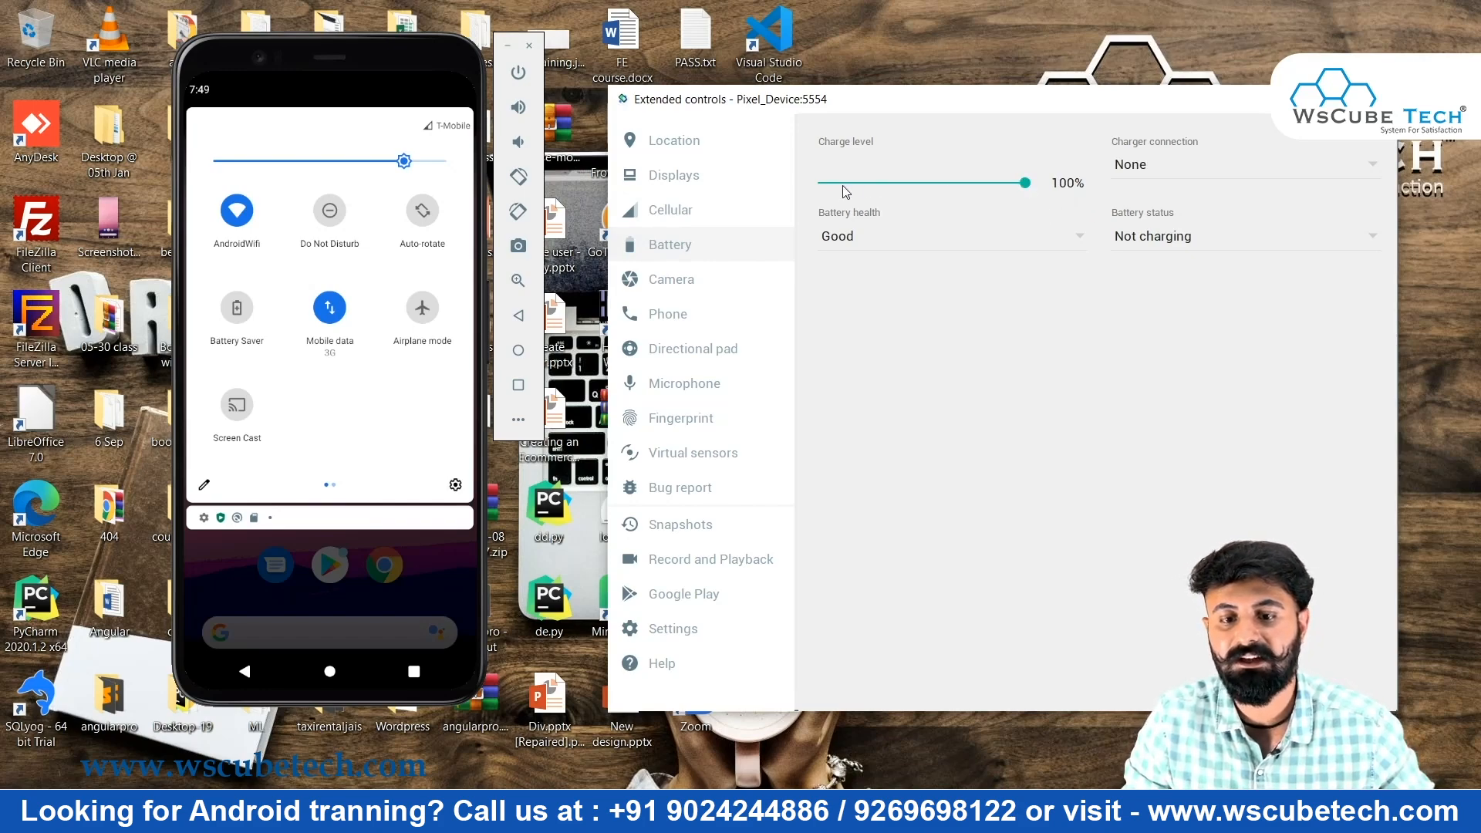
{"action": "left_click_drag", "start_coordinate": [847, 187], "coordinate": [1080, 228]}
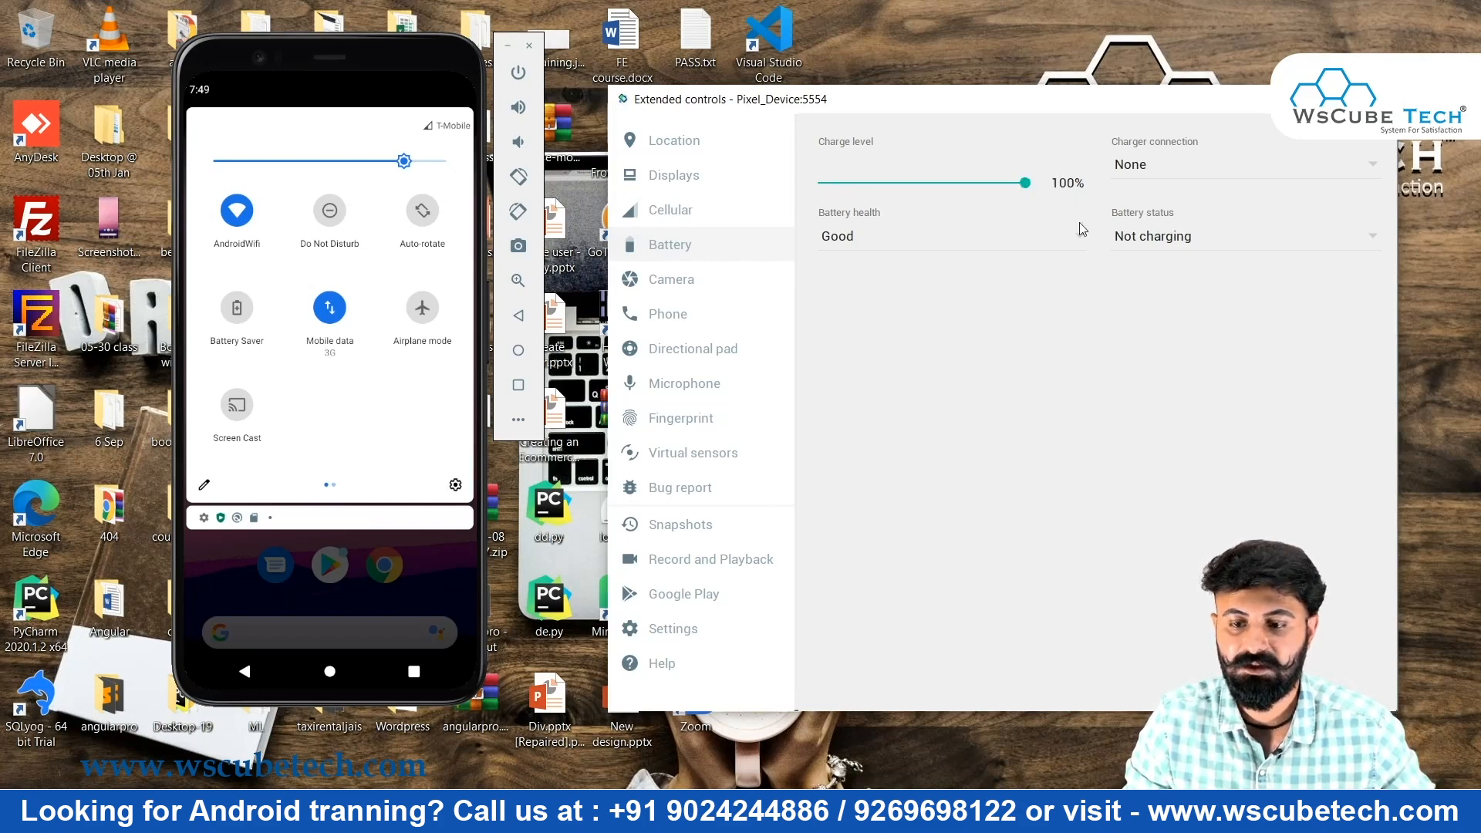
{"action": "left_click", "coordinate": [1244, 246]}
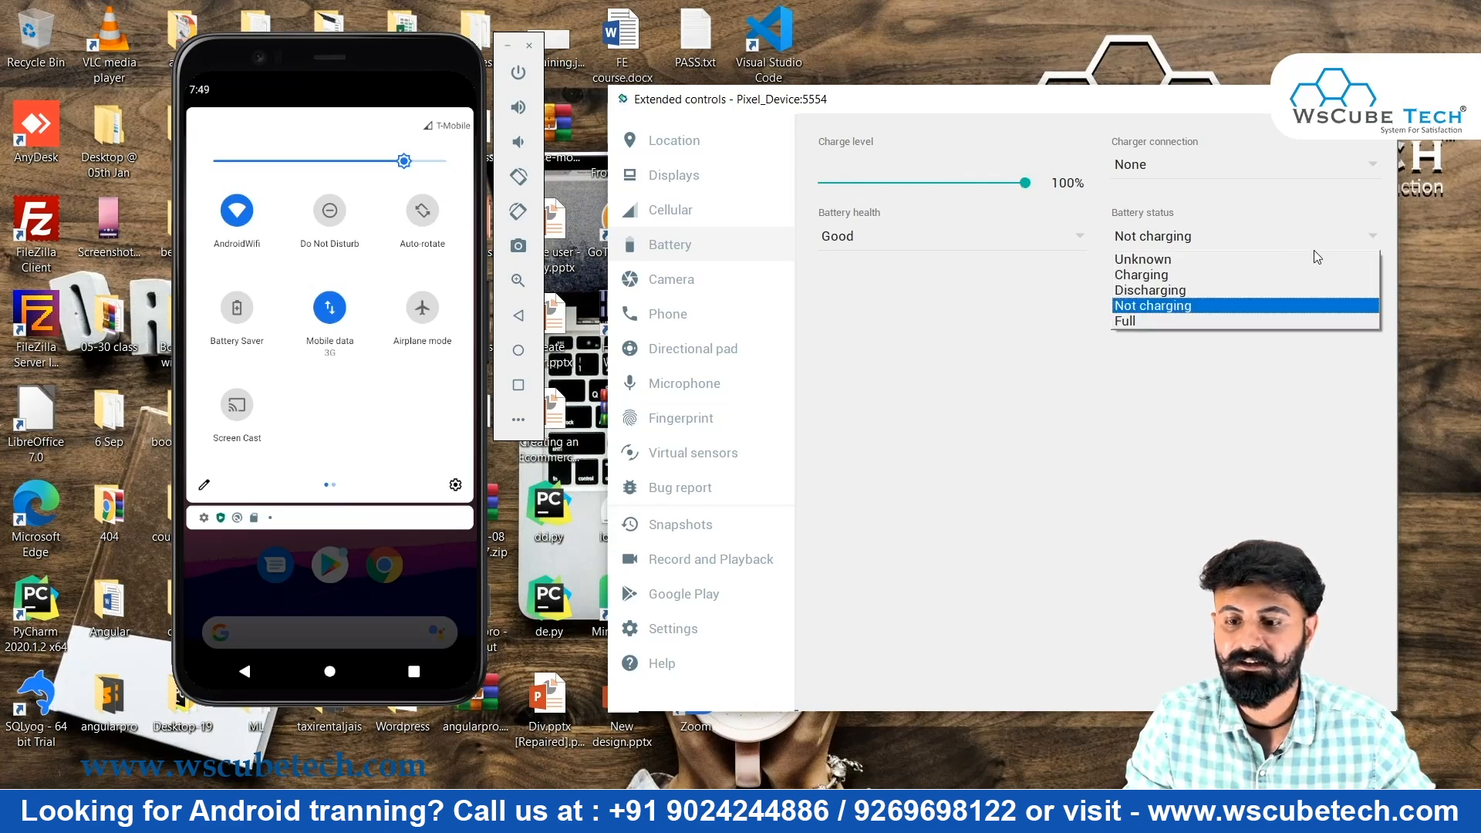
{"action": "left_click", "coordinate": [1264, 265]}
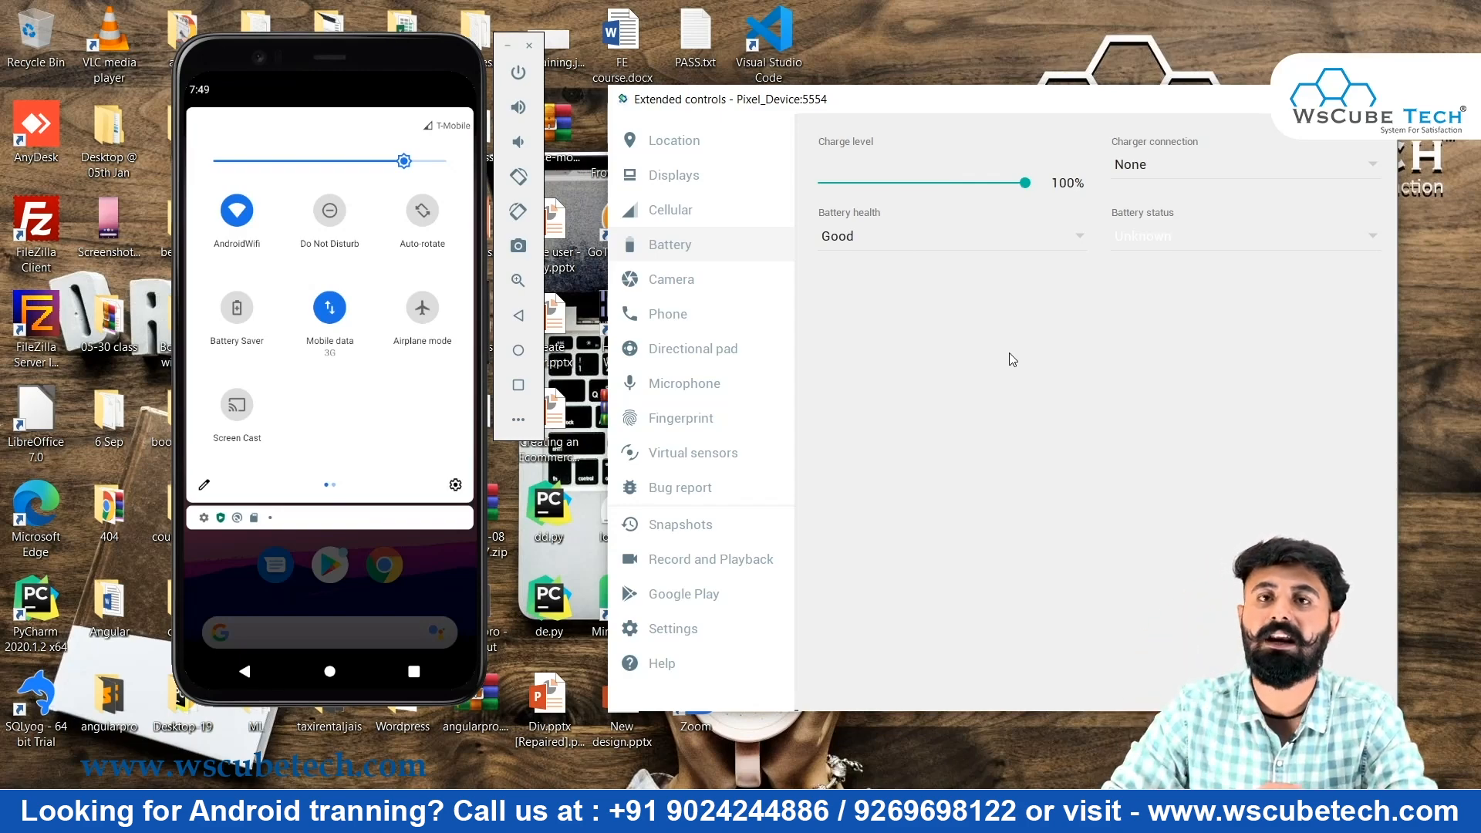
{"action": "left_click", "coordinate": [682, 282]}
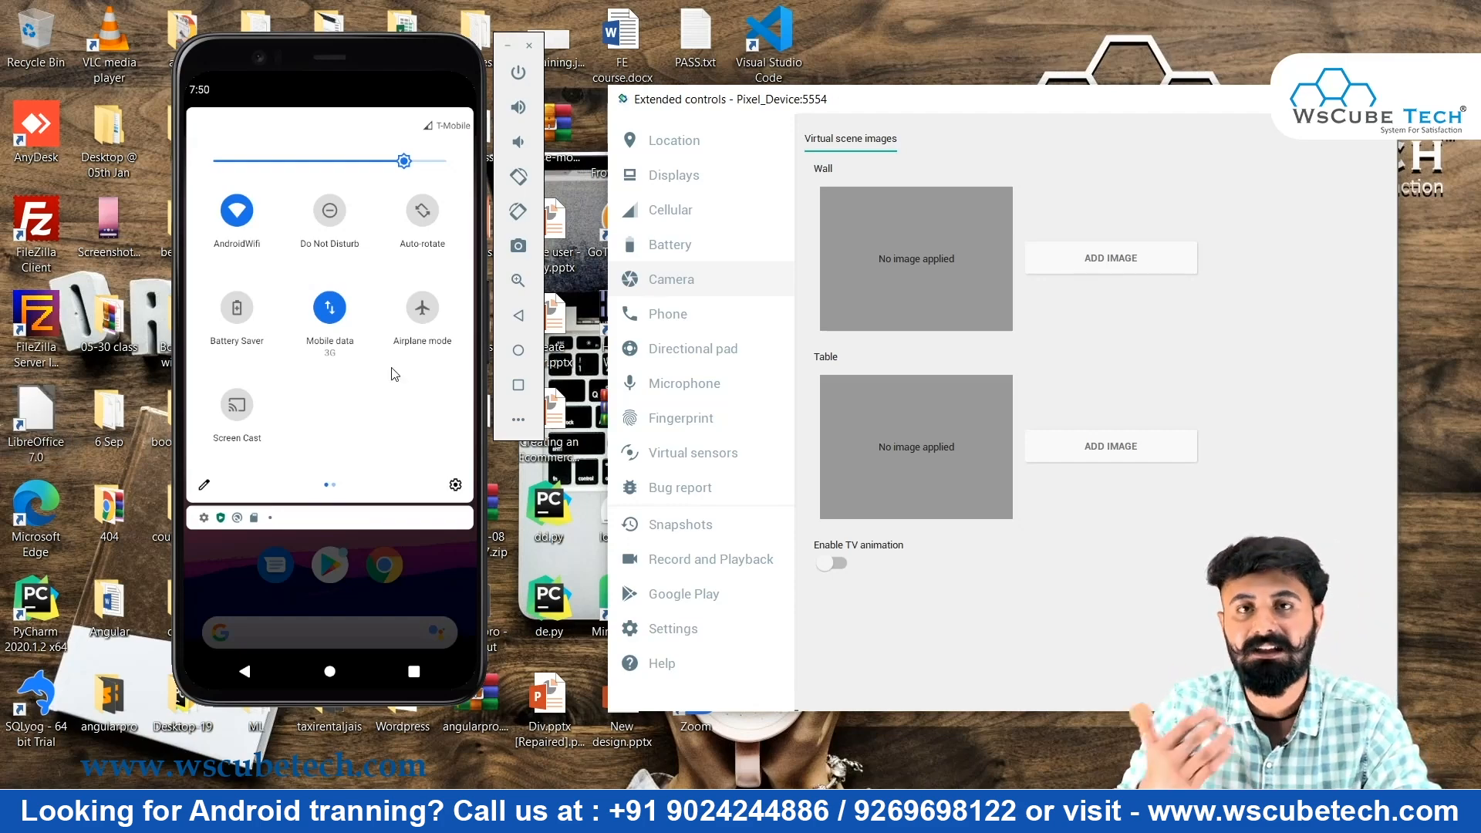
Place and end a test call, send the SMS 'Android is always a sweet treat!', then open Directional pad
{"action": "left_click", "coordinate": [698, 316]}
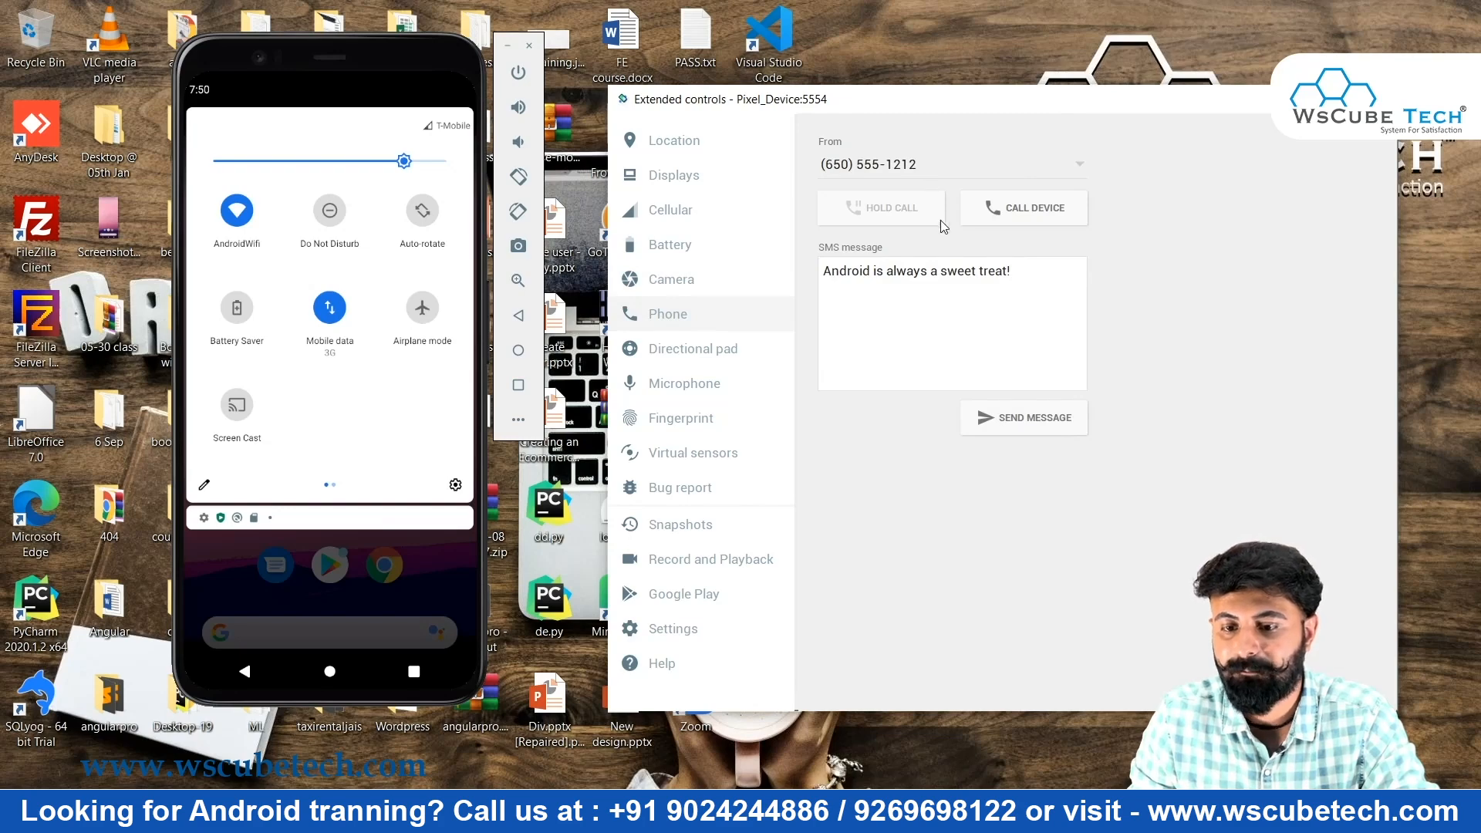
{"action": "left_click", "coordinate": [1058, 207]}
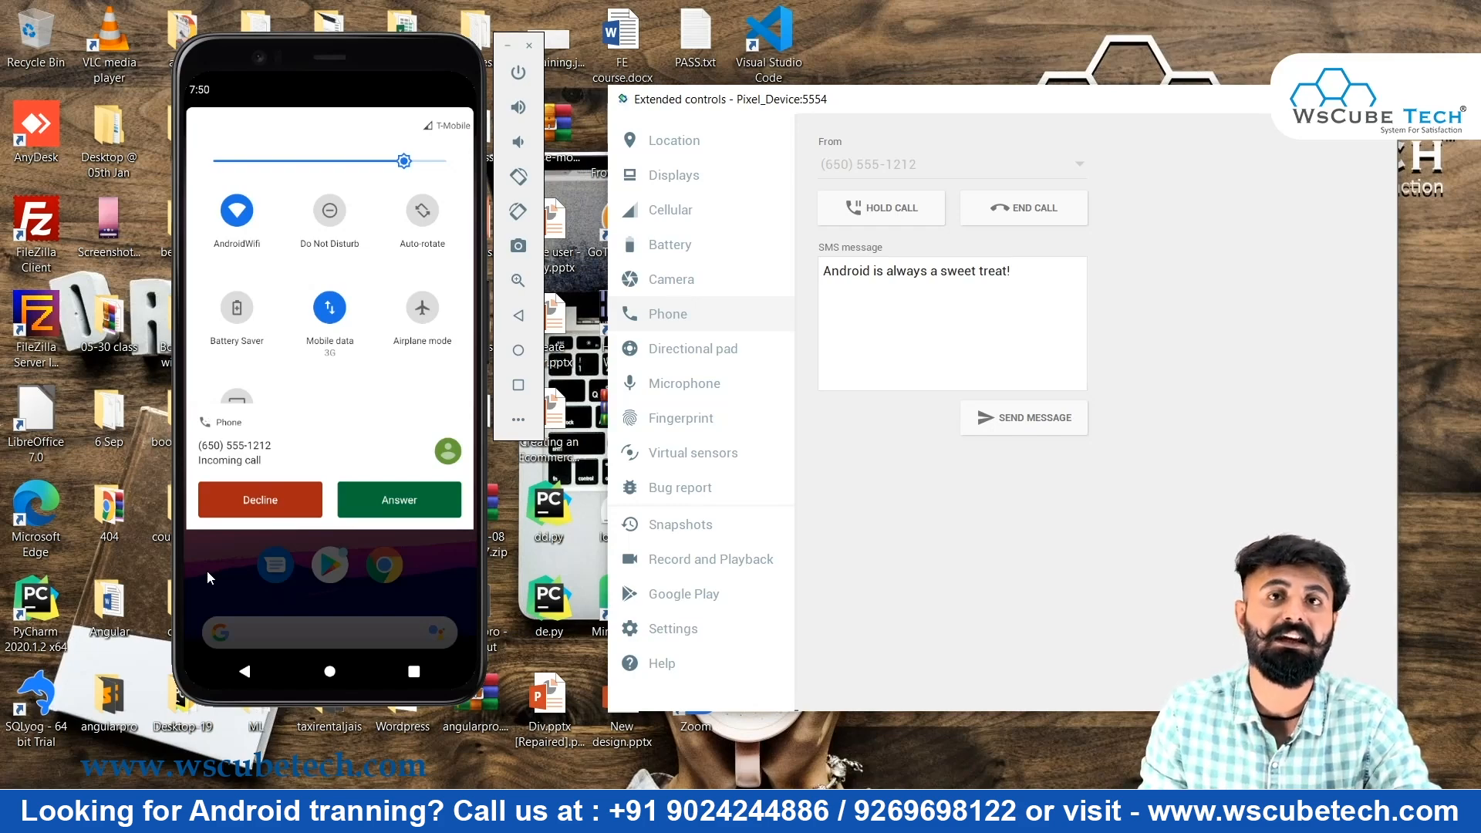
{"action": "left_click", "coordinate": [987, 220]}
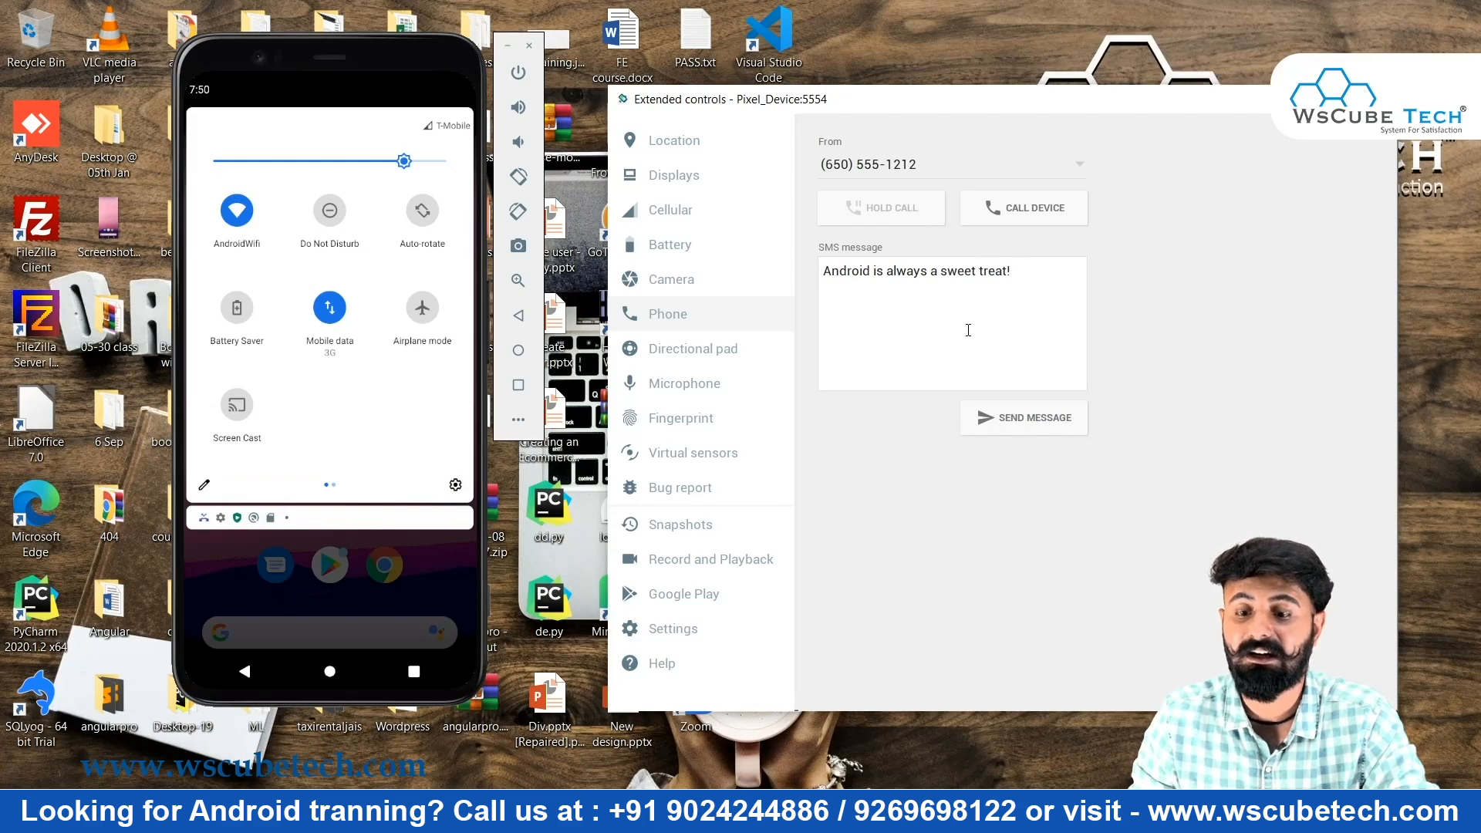
{"action": "left_click", "coordinate": [1029, 417]}
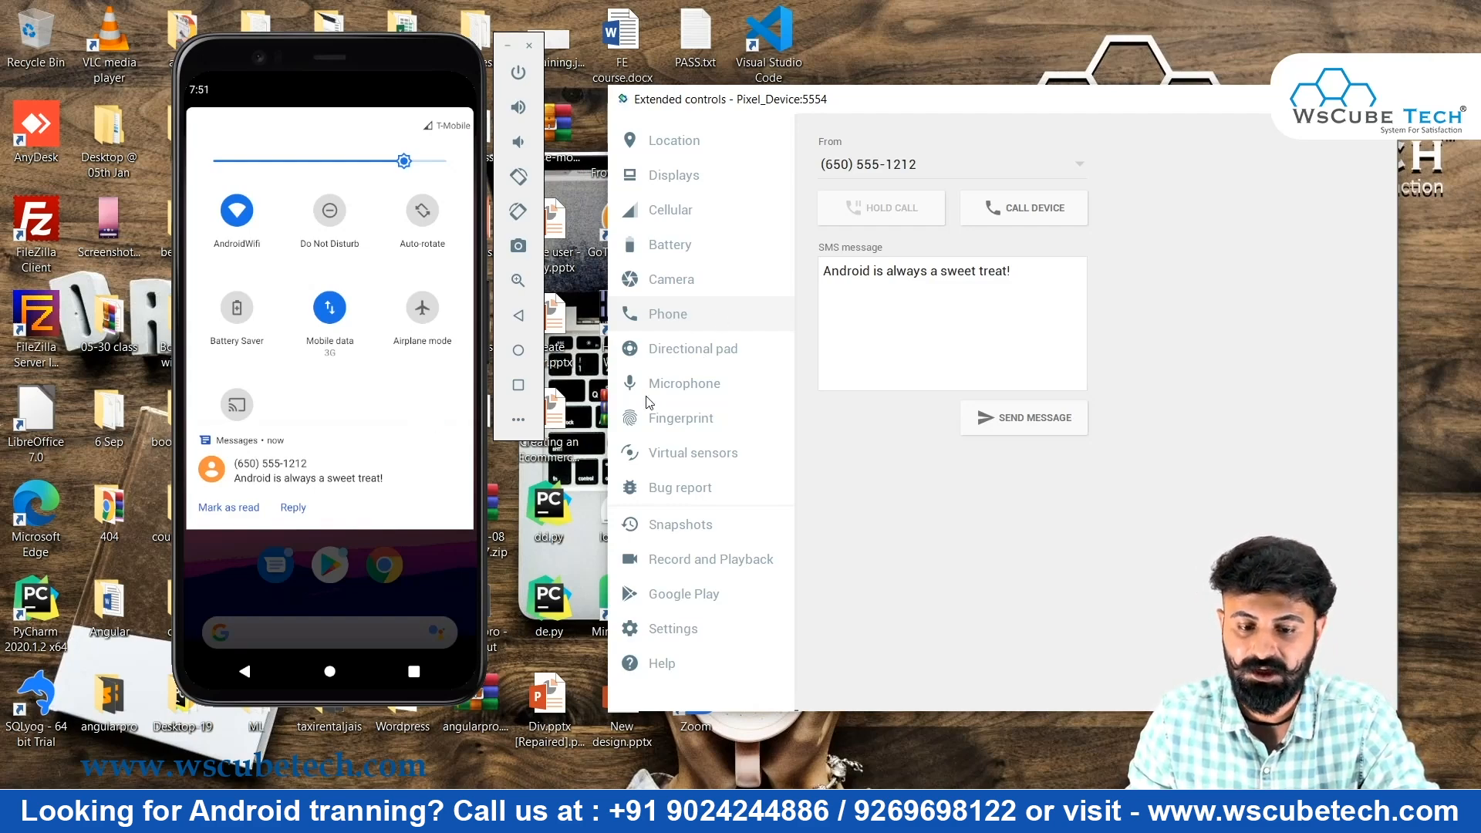
{"action": "left_click", "coordinate": [686, 349]}
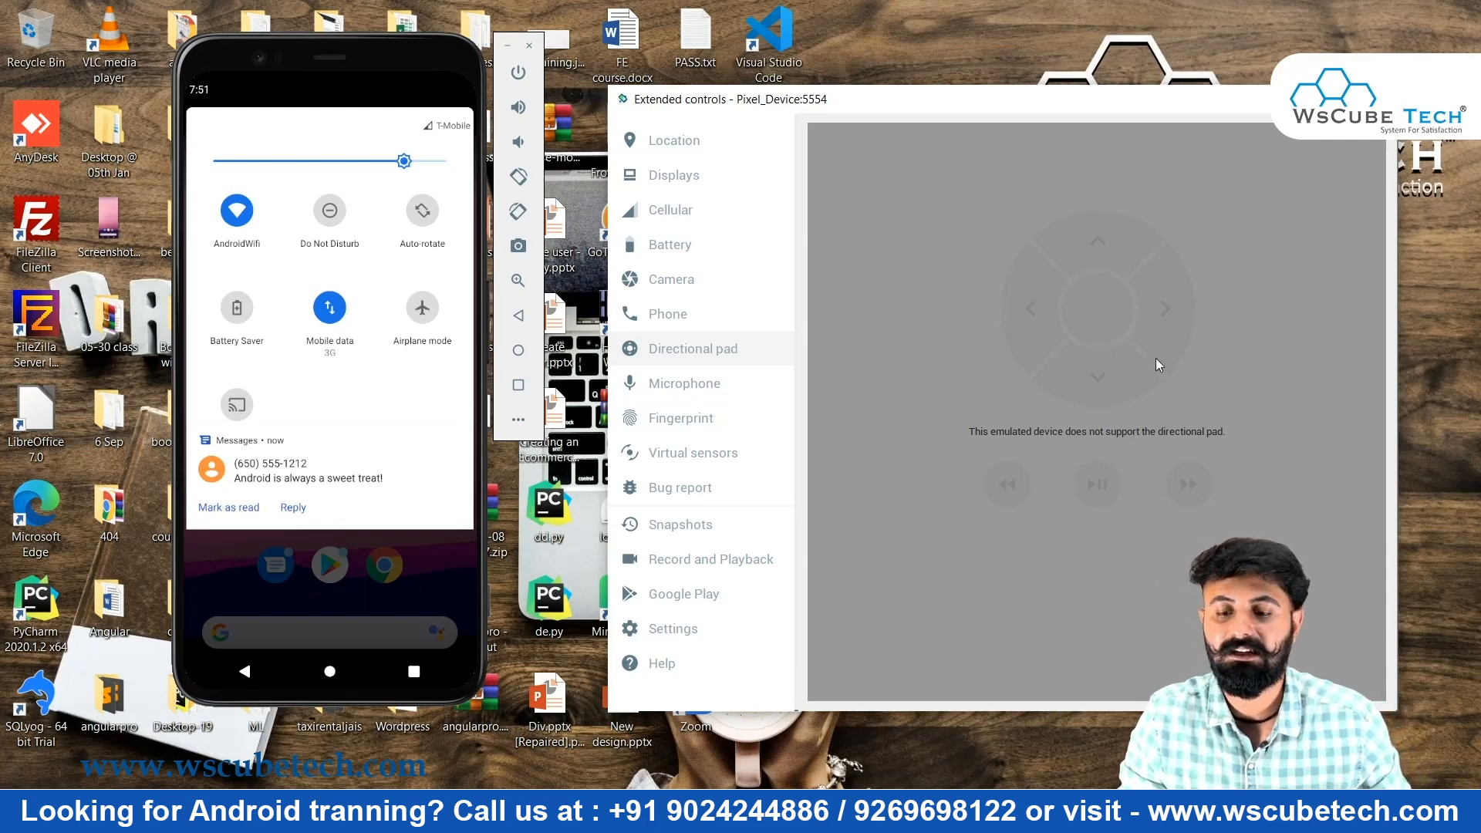
Close the notification shade, launch Chrome to its welcome screen, and show Microphone settings
{"action": "left_click_drag", "start_coordinate": [368, 526], "coordinate": [468, 221]}
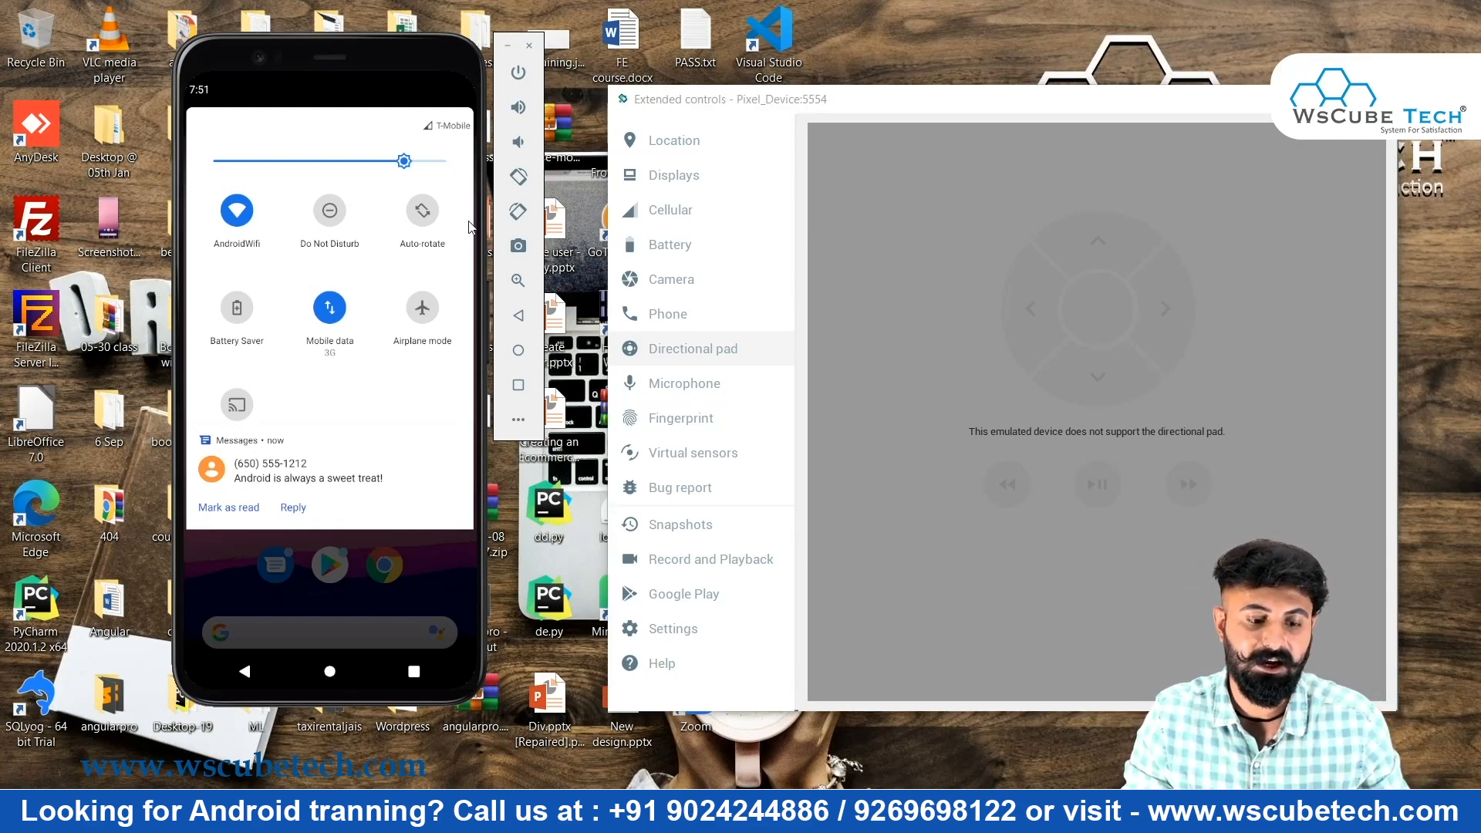
{"action": "left_click", "coordinate": [380, 567]}
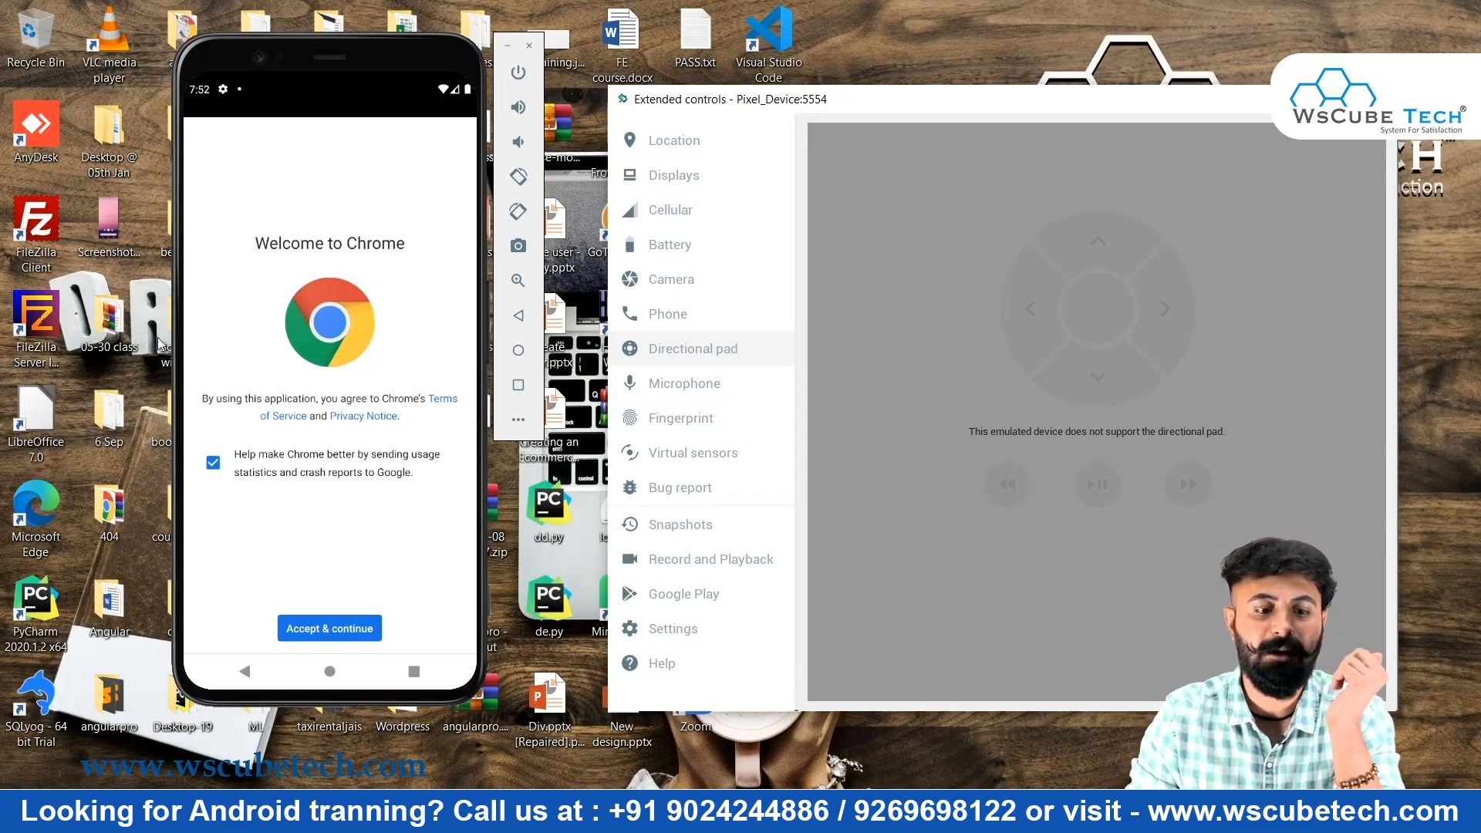
{"action": "left_click", "coordinate": [285, 316]}
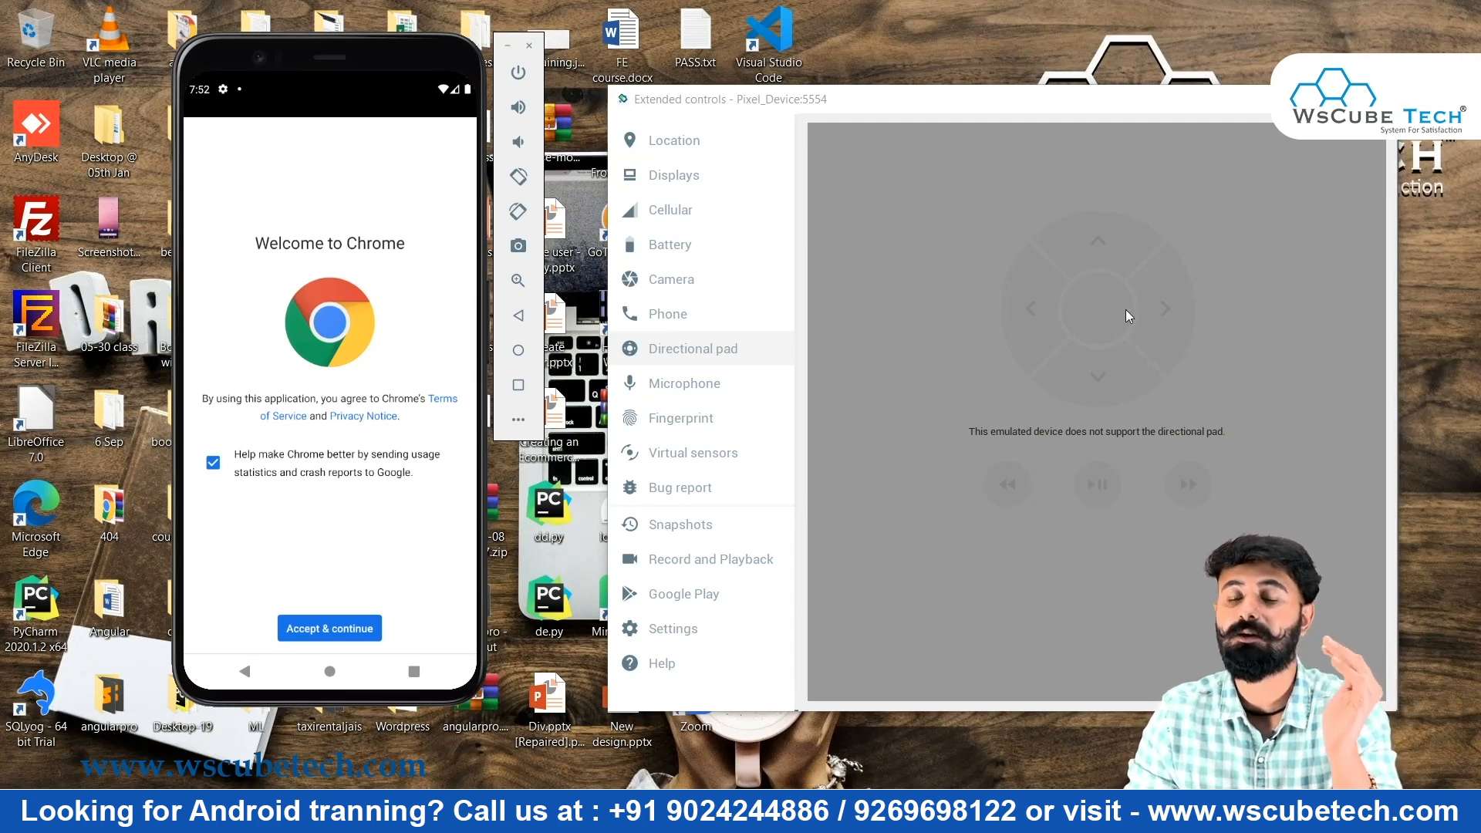
{"action": "left_click", "coordinate": [1171, 316]}
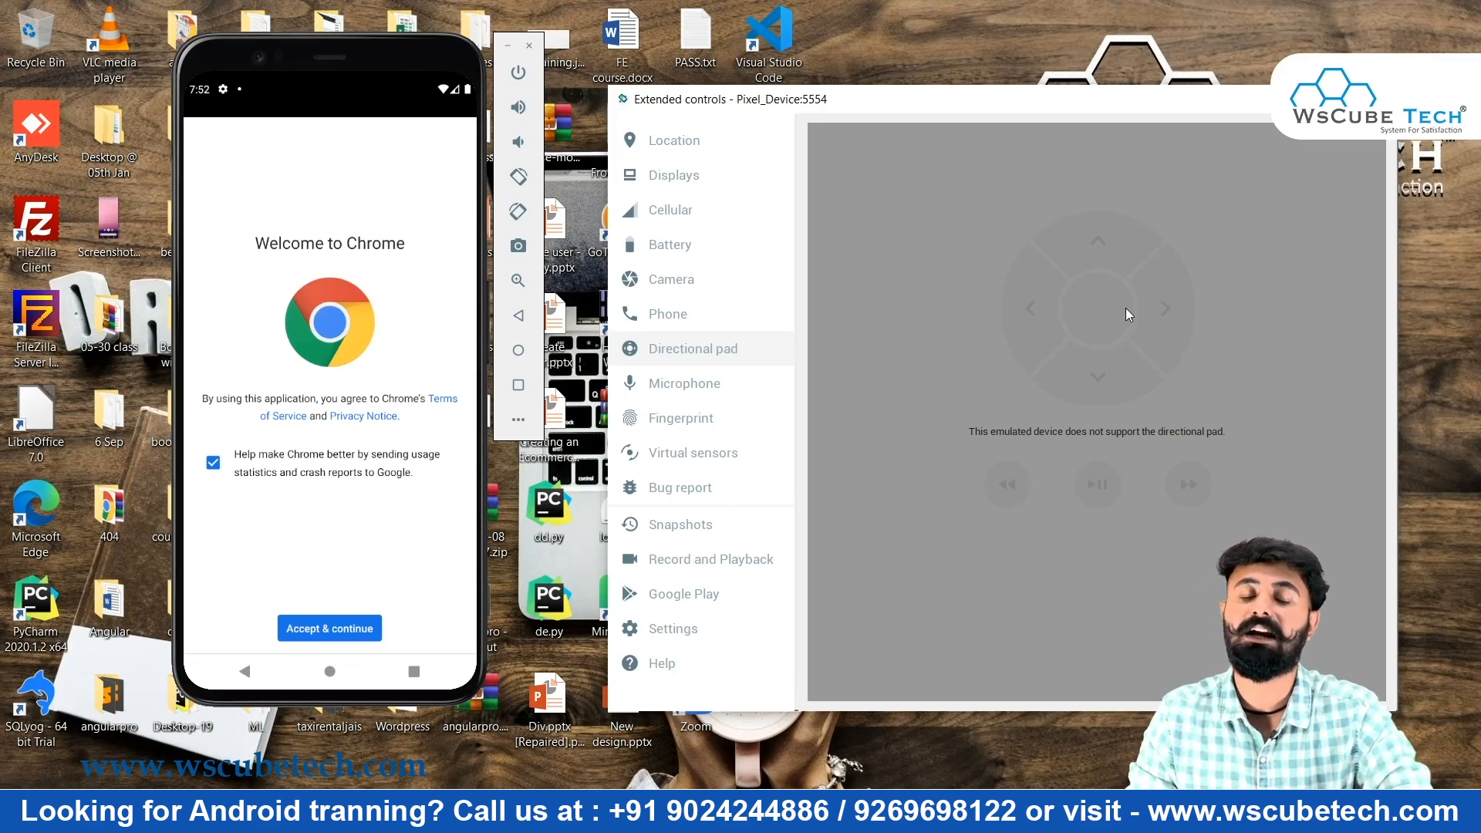
{"action": "left_click", "coordinate": [682, 383]}
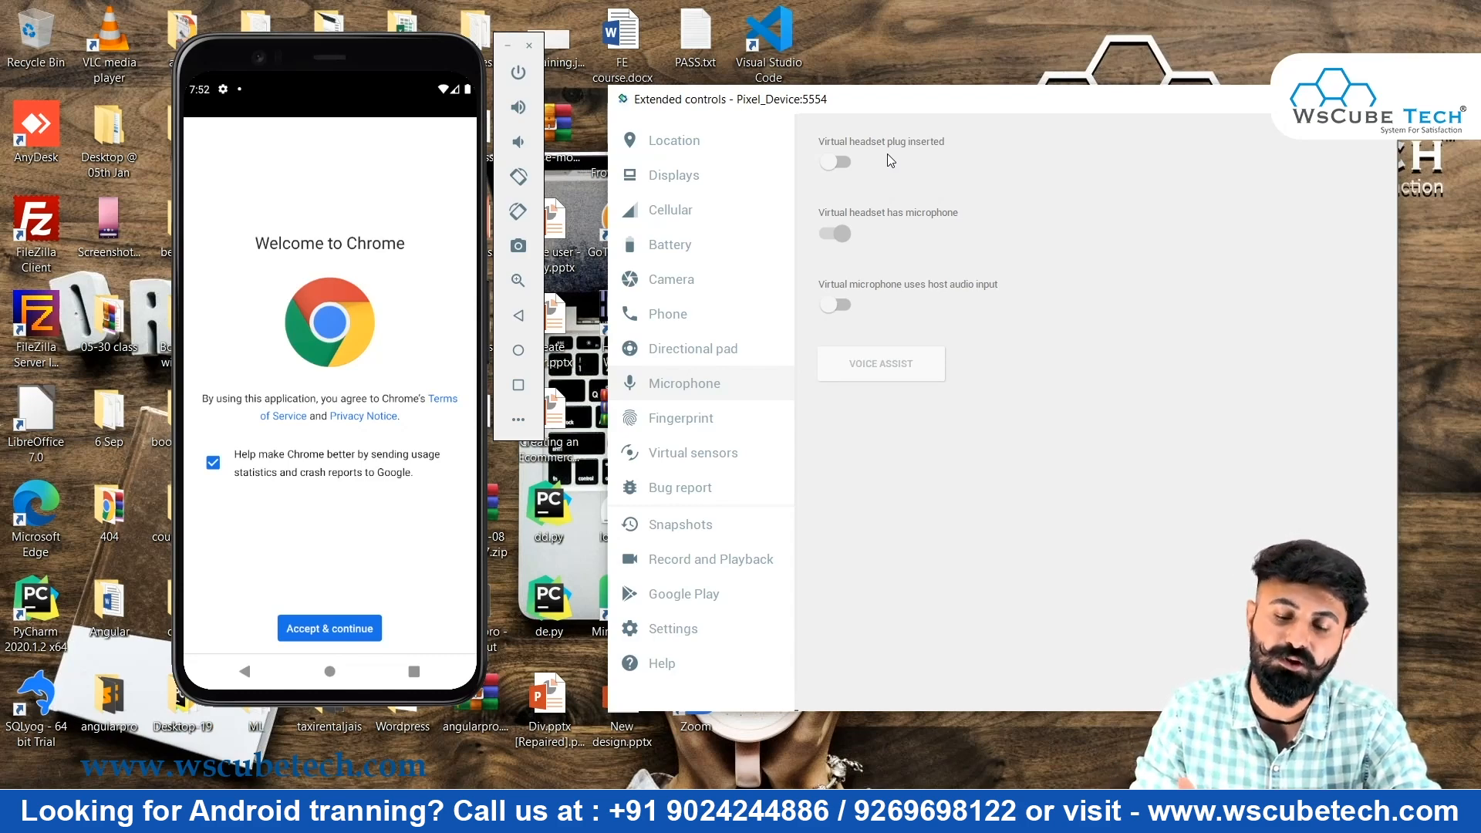
Open Fingerprint controls and navigate the phone's Settings to the Security page
{"action": "left_click", "coordinate": [678, 418]}
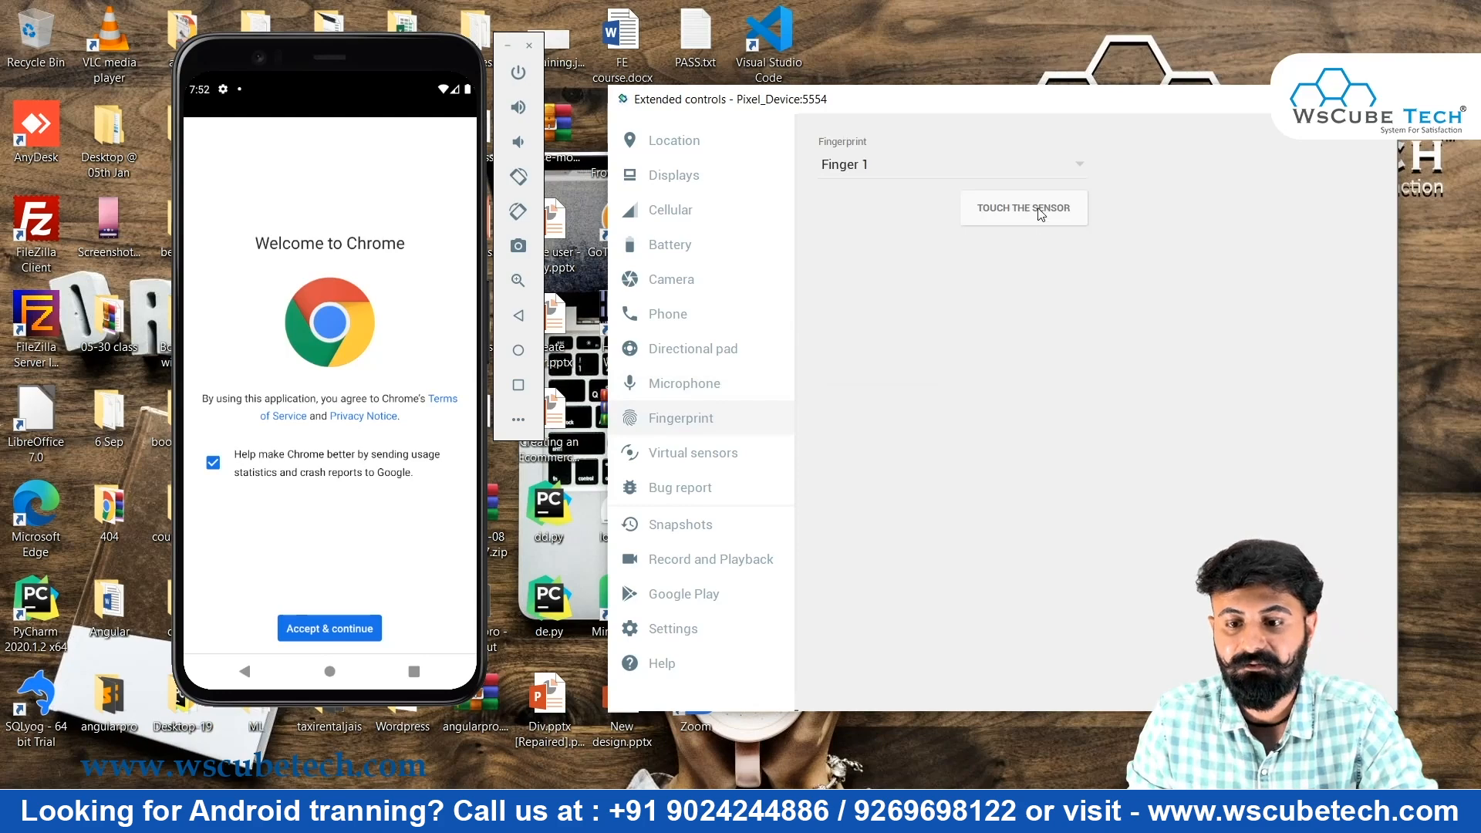
{"action": "left_click", "coordinate": [1053, 214]}
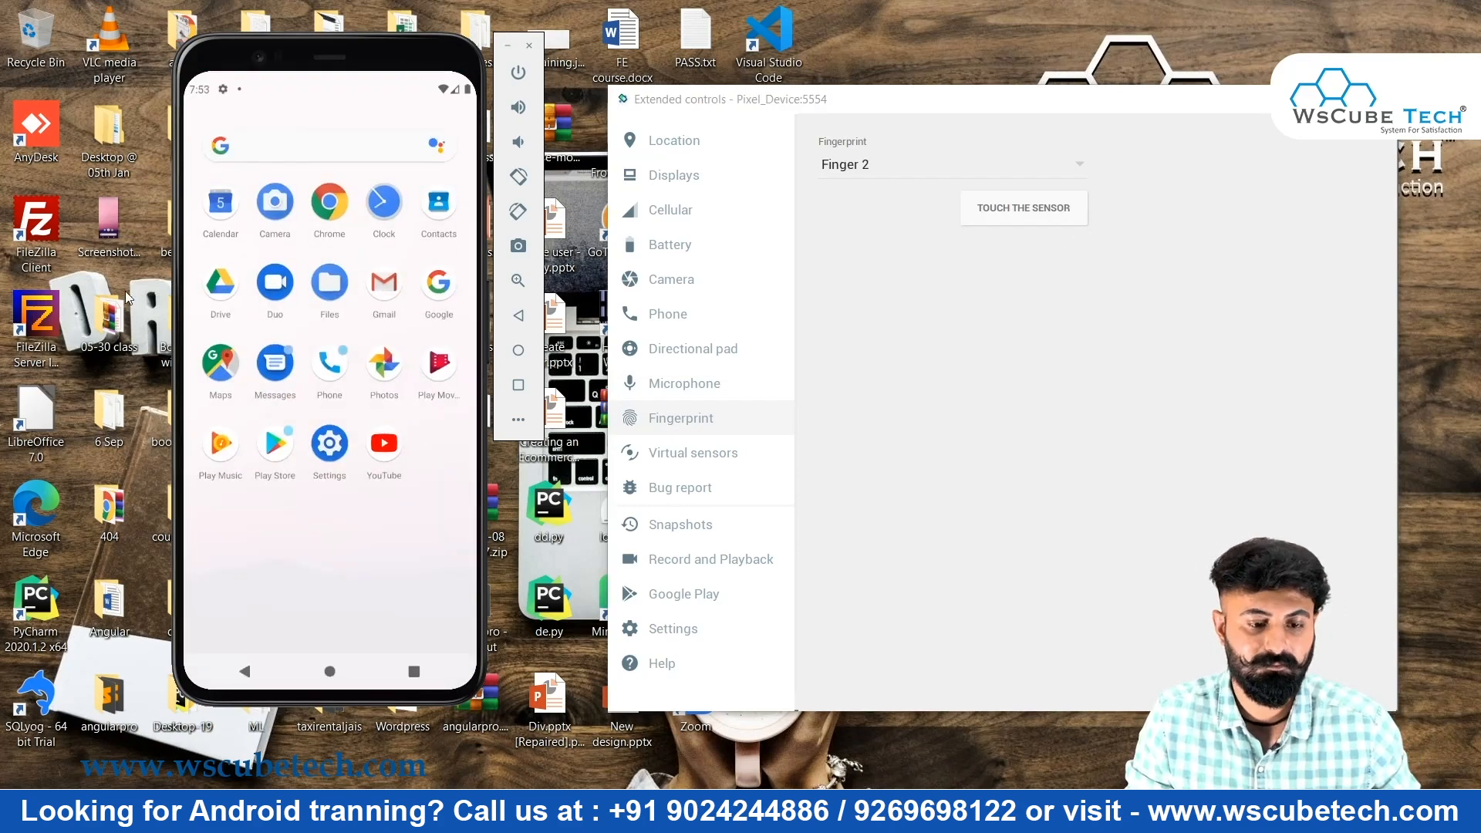
{"action": "left_click", "coordinate": [330, 437]}
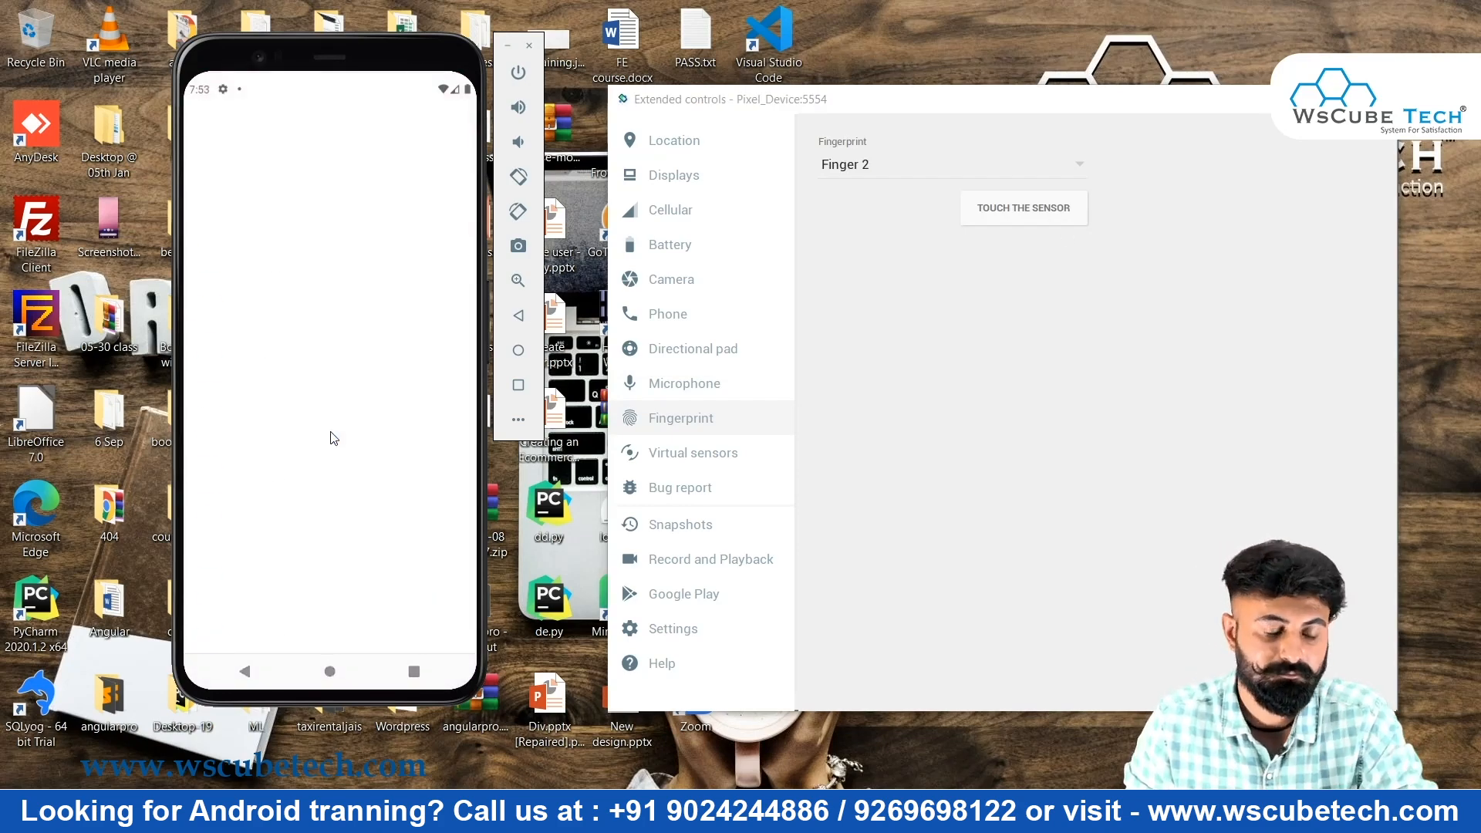
{"action": "left_click", "coordinate": [306, 642]}
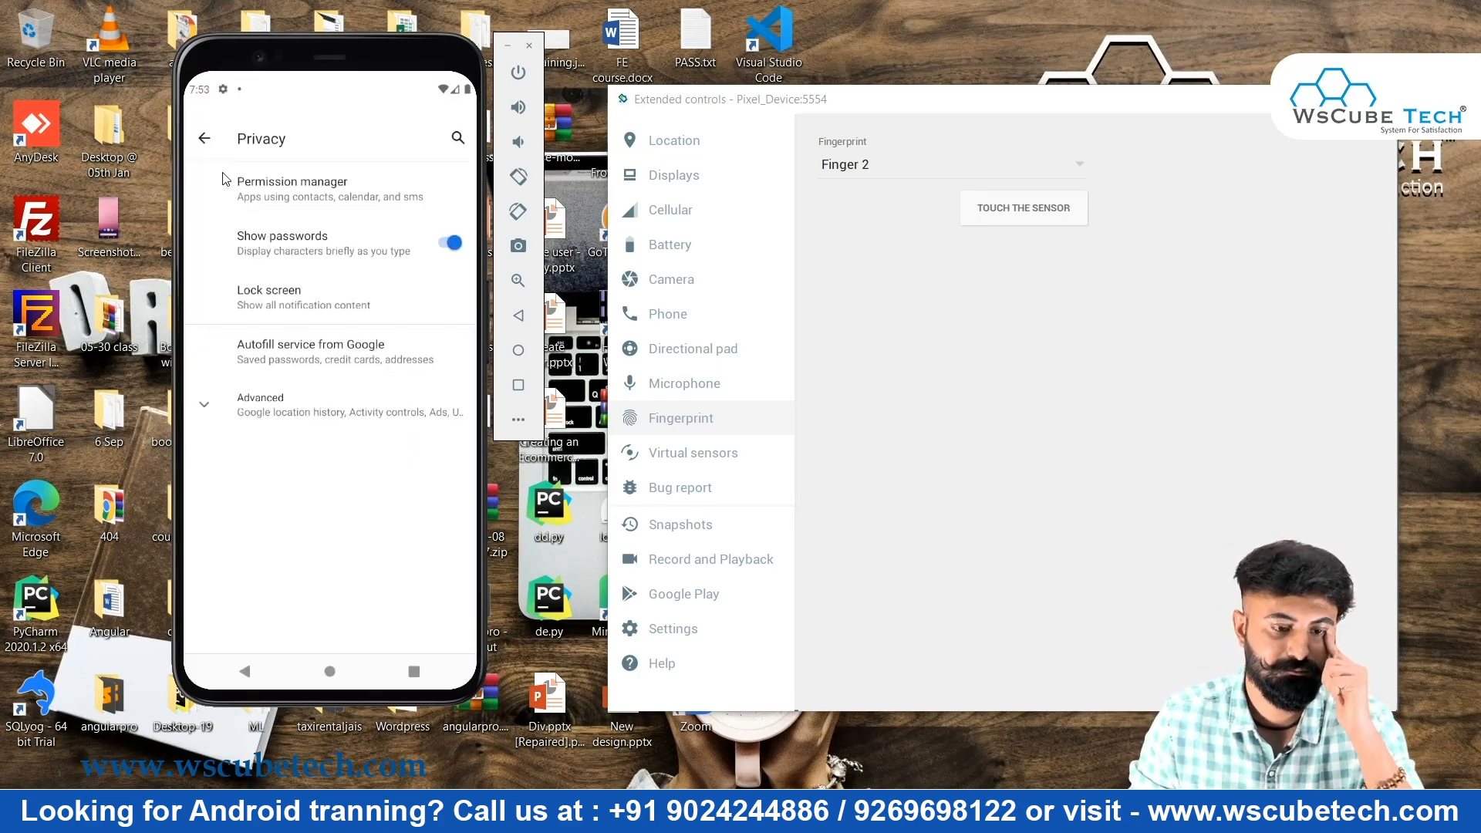
{"action": "key", "text": "Escape"}
{"action": "left_click", "coordinate": [310, 309]}
{"action": "key", "text": "Escape"}
{"action": "scroll", "coordinate": [349, 382], "scroll_direction": "down", "scroll_amount": 5}
{"action": "left_click", "coordinate": [287, 459]}
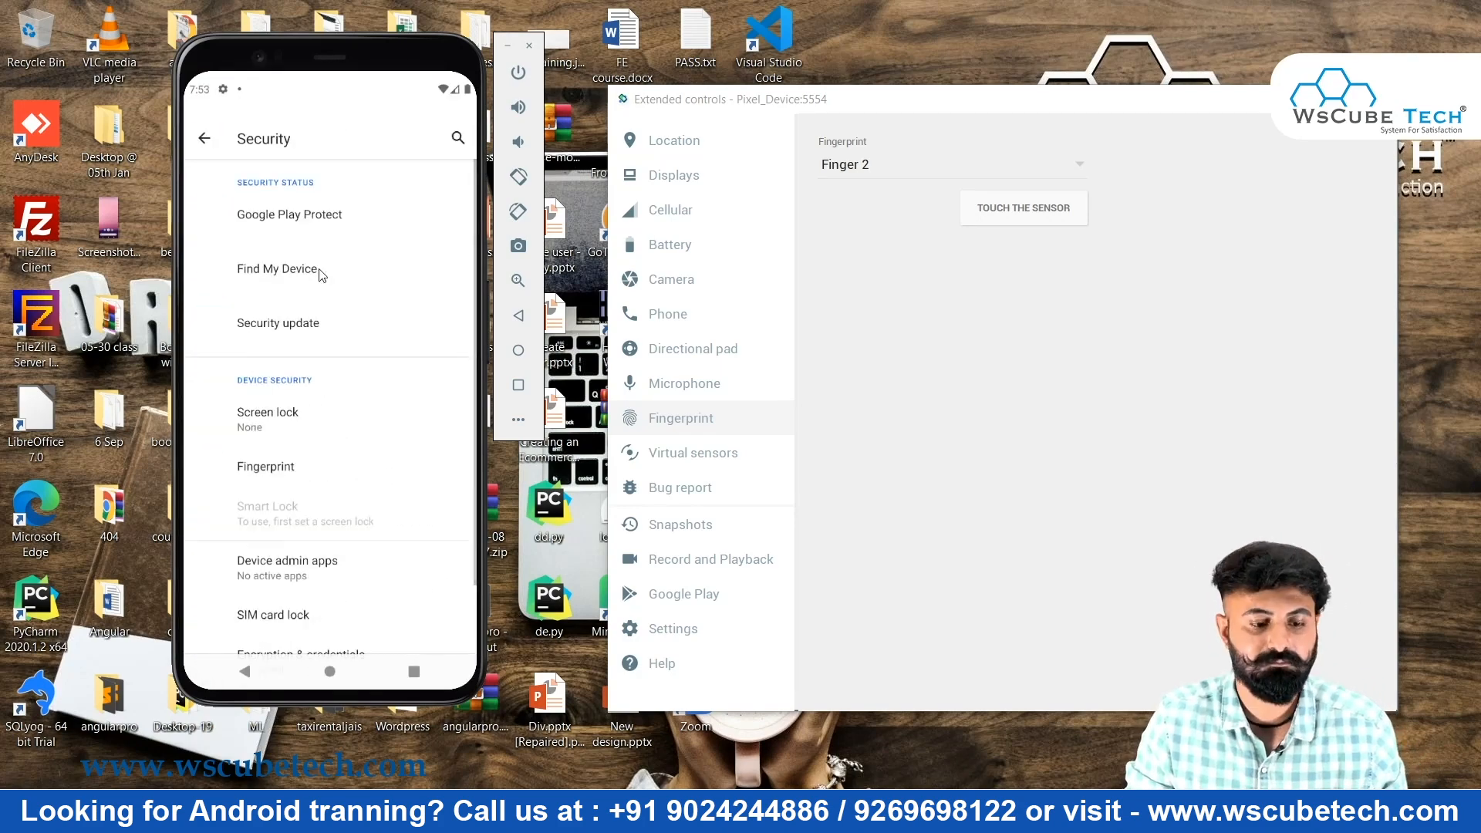
Start fingerprint setup with a backup screen-lock PIN and begin touching the sensor to enroll
{"action": "left_click", "coordinate": [287, 459]}
{"action": "left_click", "coordinate": [321, 255]}
{"action": "type", "text": "1234"}
{"action": "left_click", "coordinate": [427, 470]}
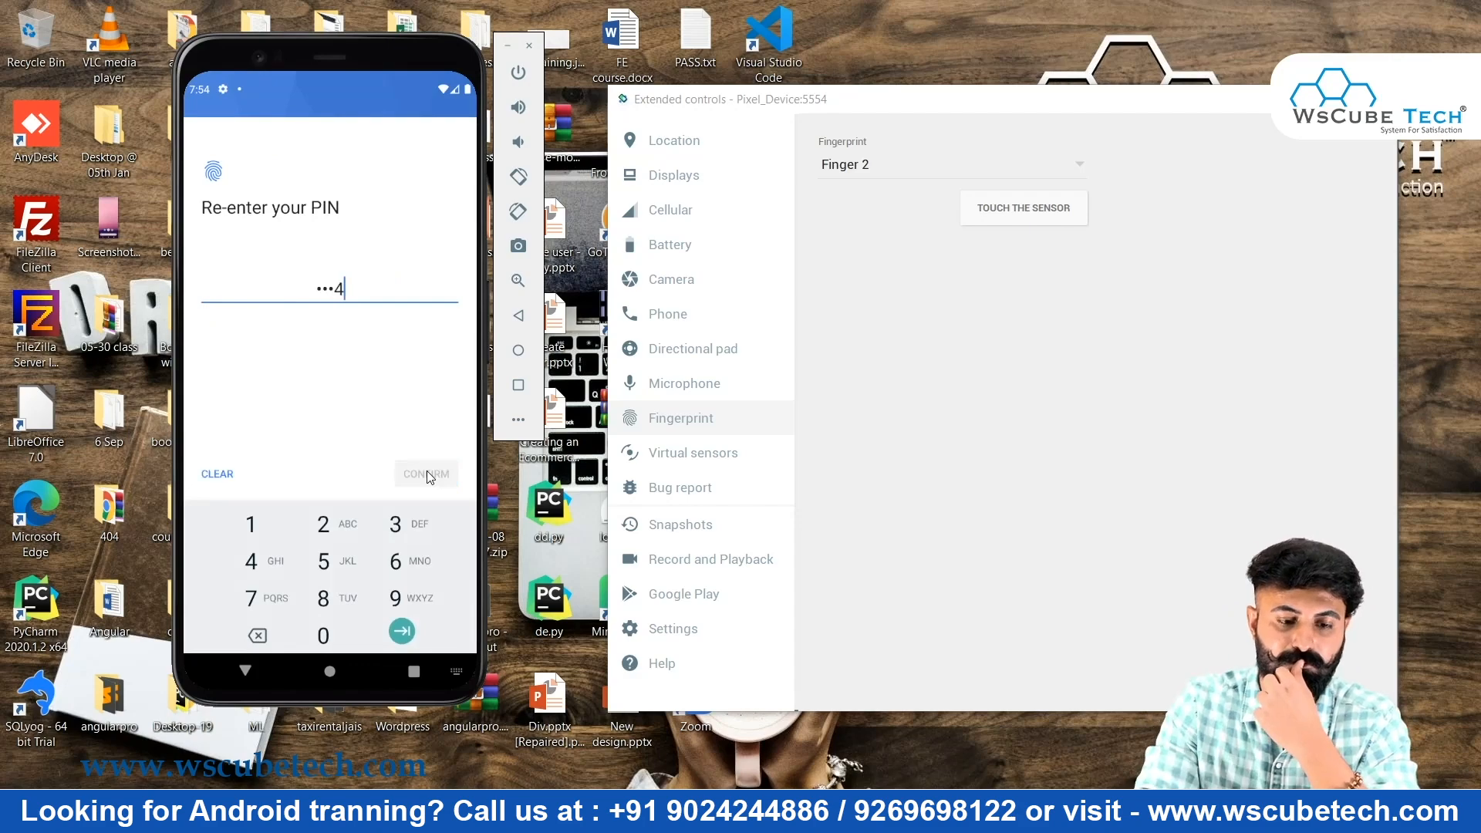
{"action": "type", "text": "1234"}
{"action": "left_click", "coordinate": [428, 480]}
{"action": "left_click", "coordinate": [422, 624]}
{"action": "left_click", "coordinate": [1034, 213]}
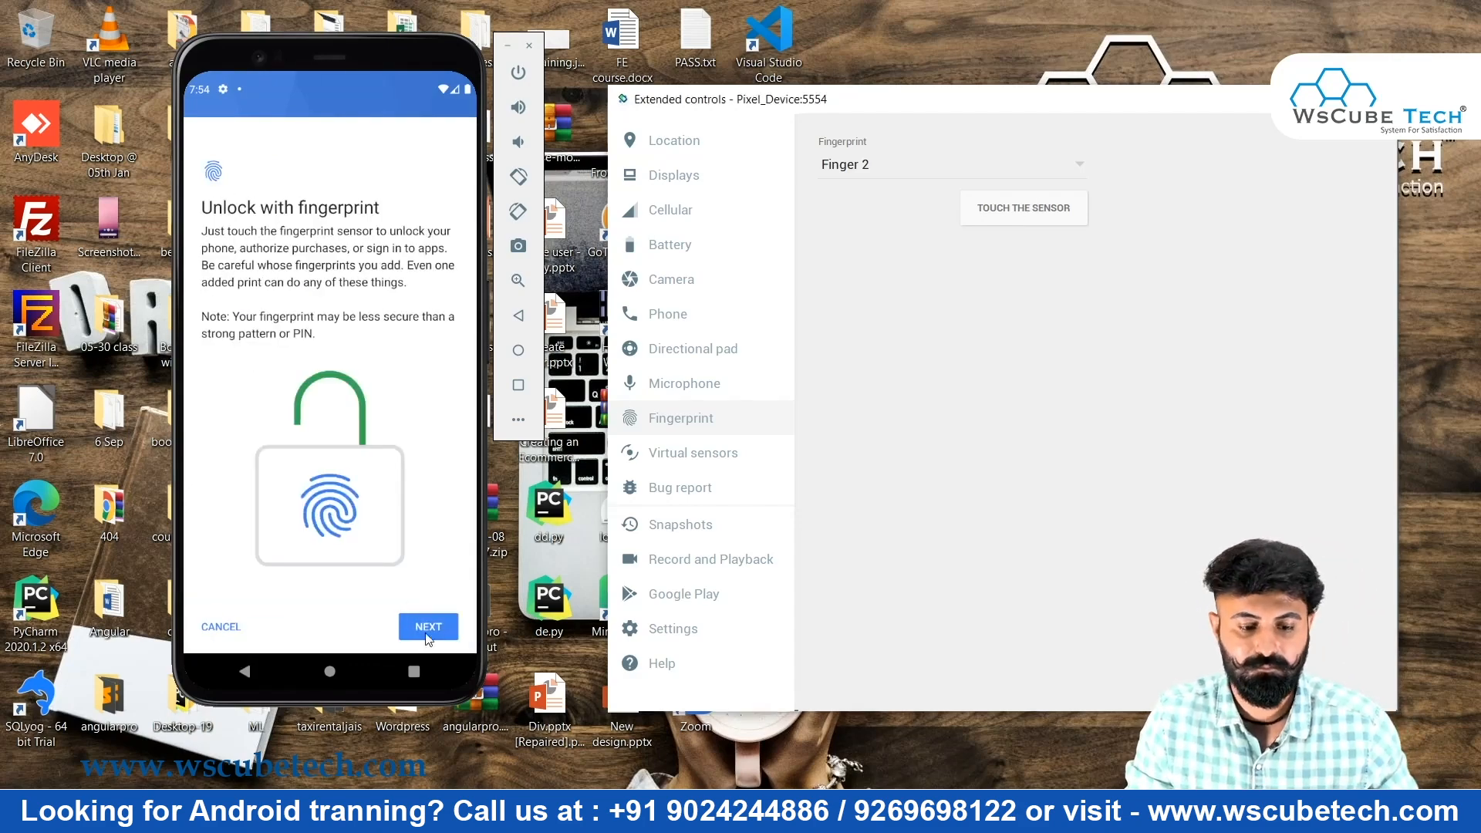
{"action": "left_click", "coordinate": [425, 629]}
{"action": "left_click", "coordinate": [1010, 199]}
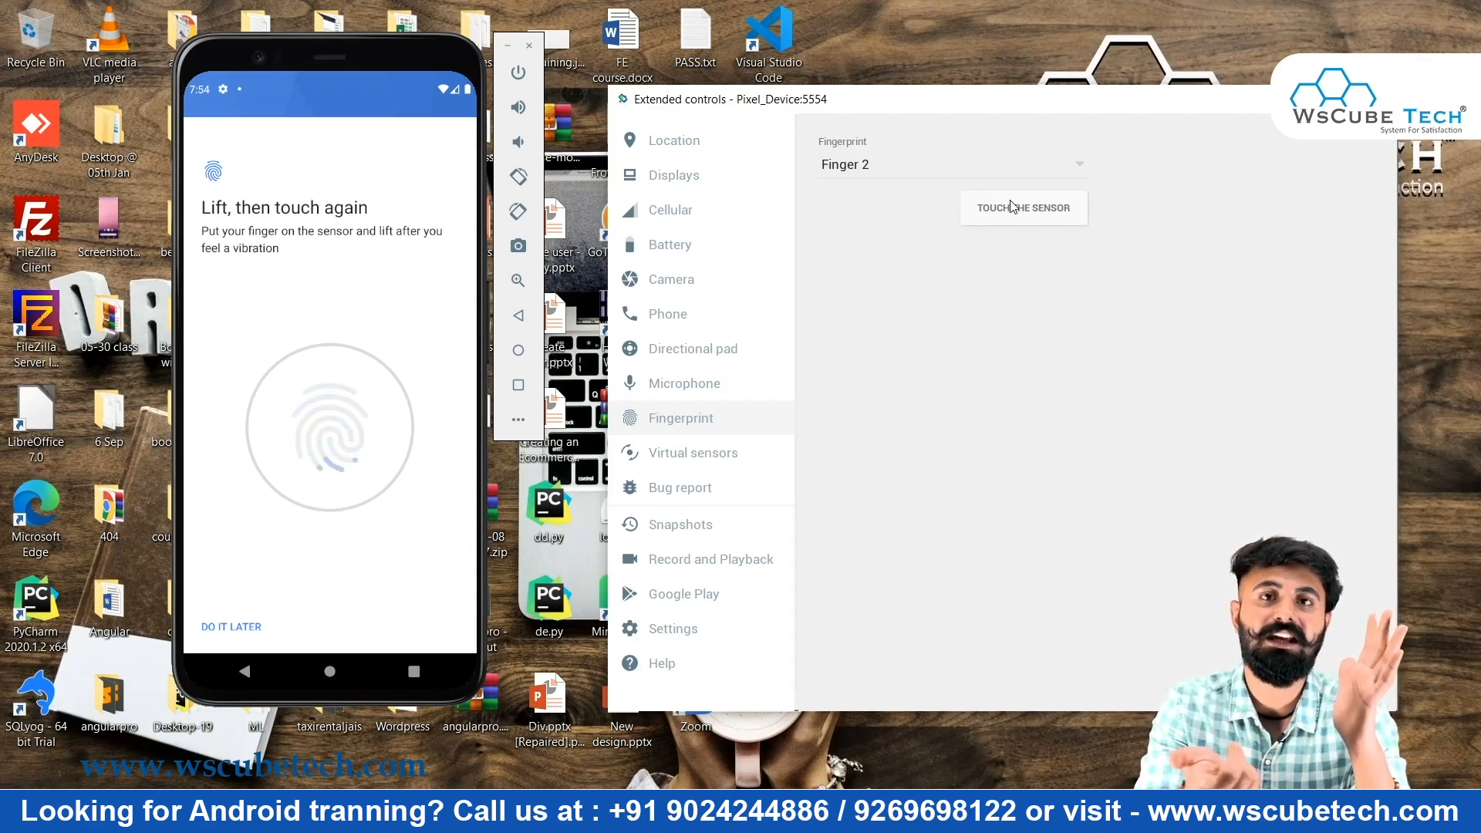
Select Finger 2 and touch the sensor twice to complete fingerprint enrollment
{"action": "left_click", "coordinate": [989, 166]}
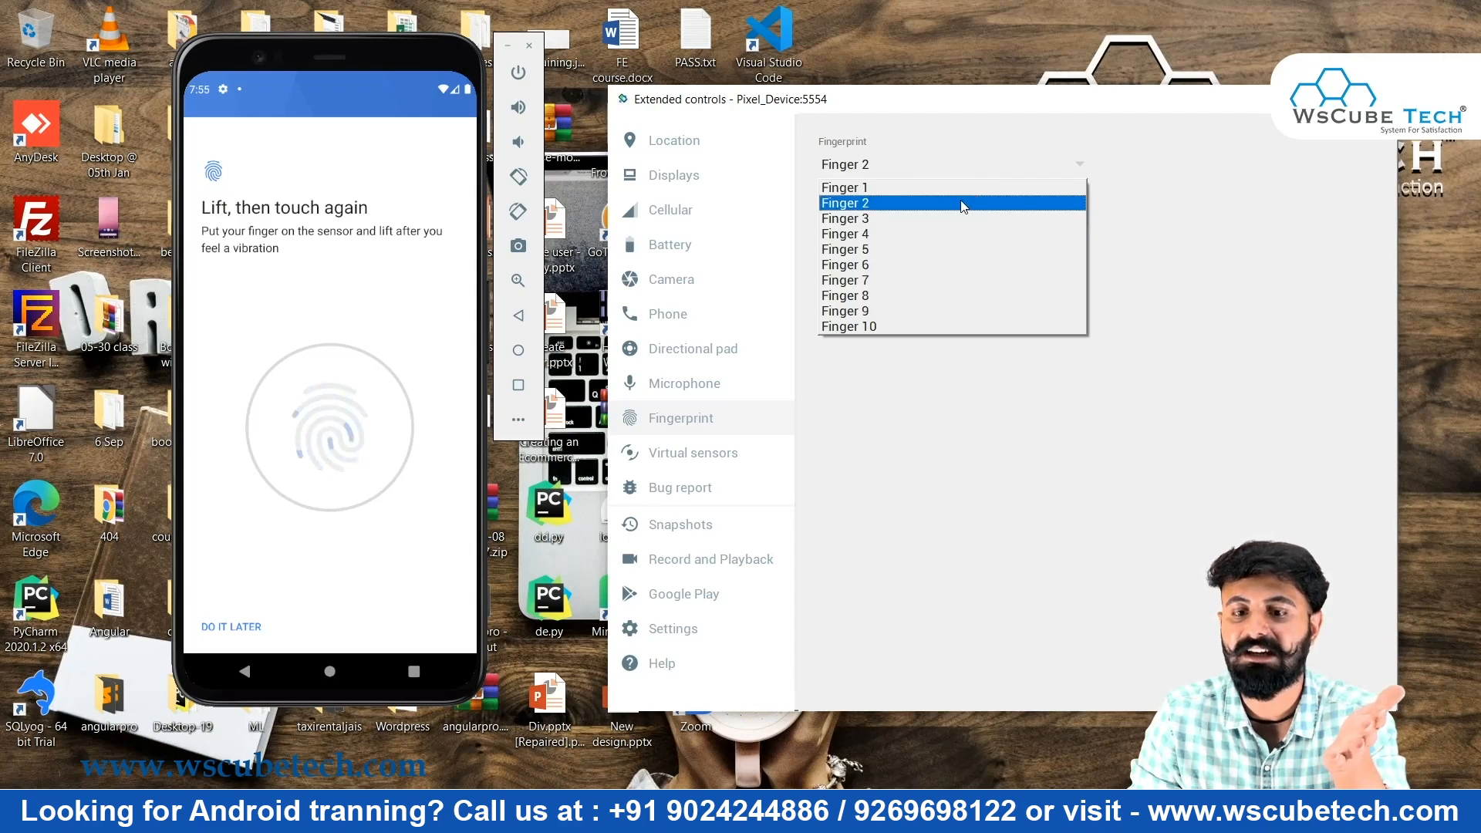
{"action": "left_click", "coordinate": [963, 204]}
{"action": "left_click", "coordinate": [952, 164]}
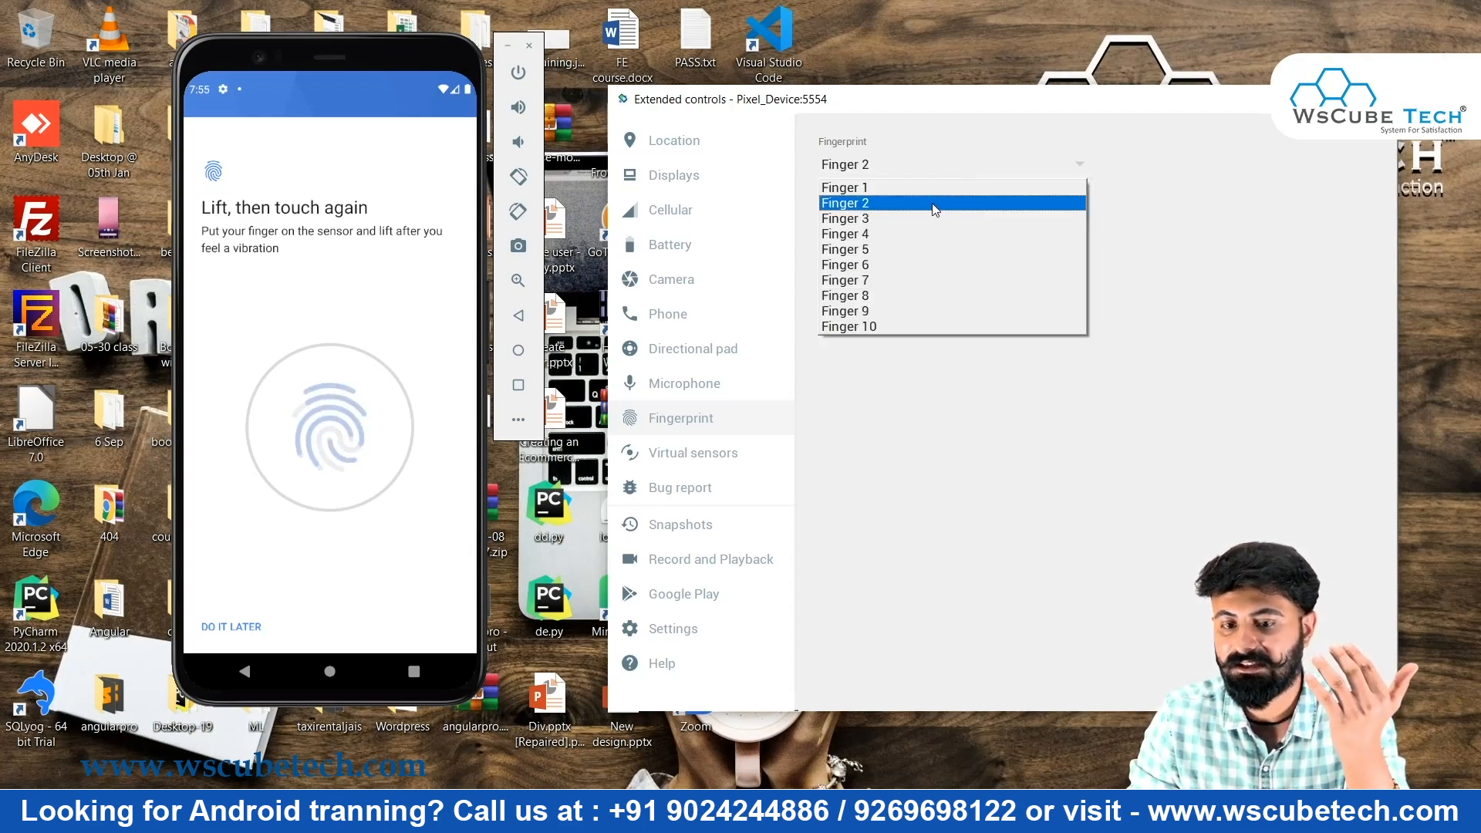
{"action": "left_click", "coordinate": [932, 203]}
{"action": "left_click", "coordinate": [1013, 213]}
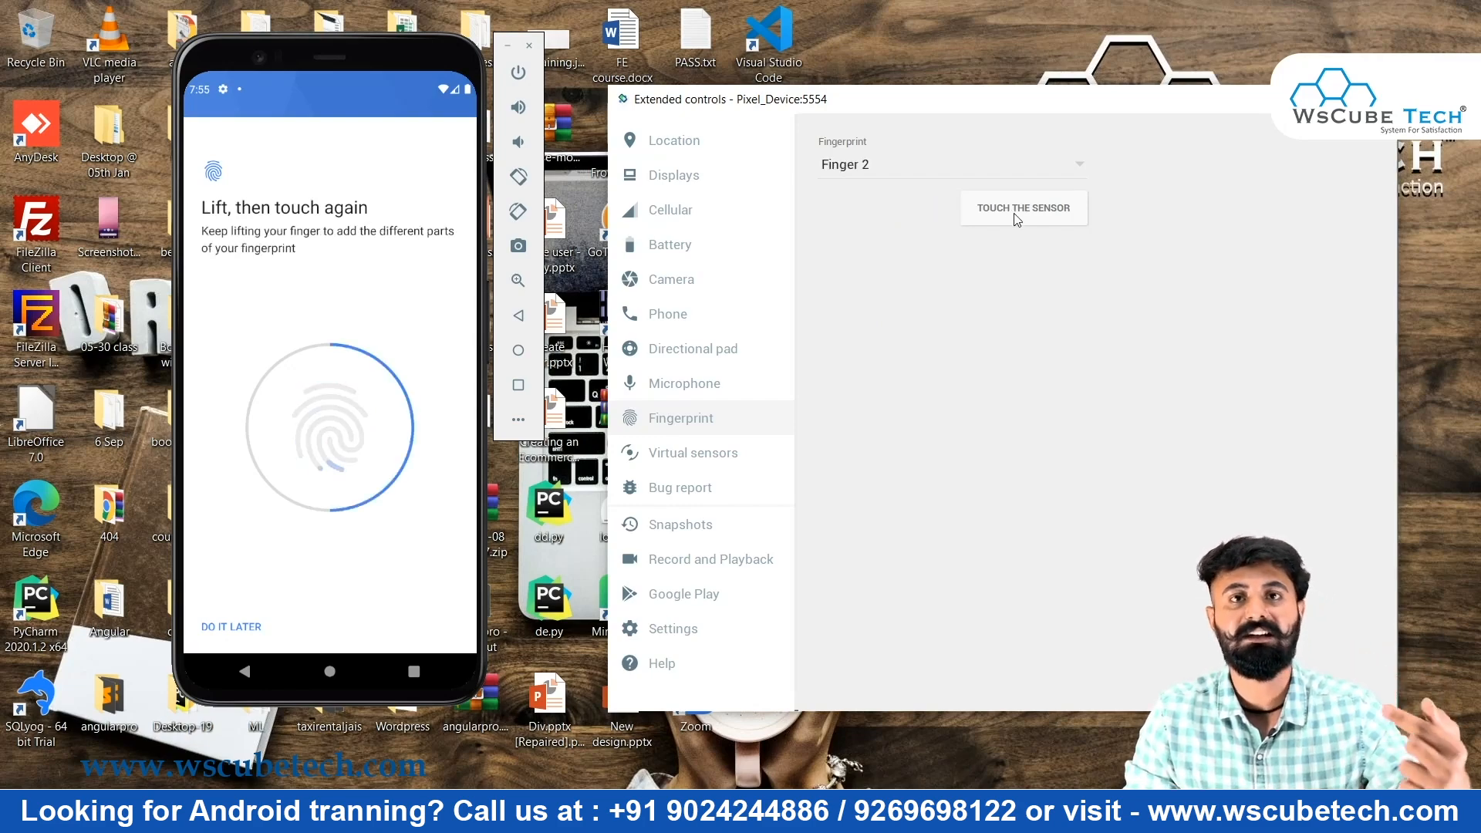
{"action": "left_click", "coordinate": [1015, 215]}
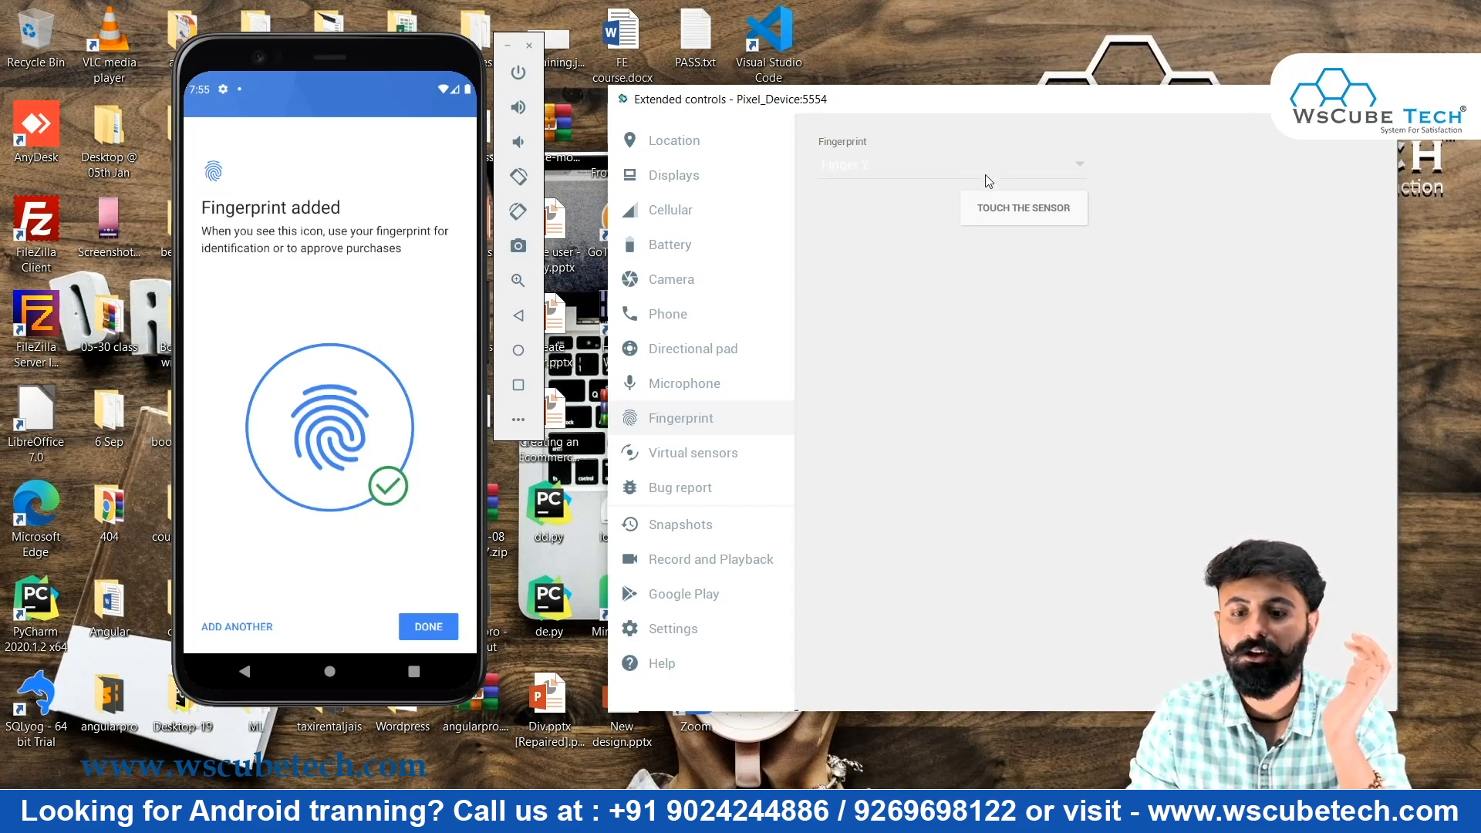
Reconfirm Finger 2 as the simulated finger, finish setup on the phone, and return home
{"action": "left_click", "coordinate": [987, 176]}
{"action": "left_click", "coordinate": [959, 213]}
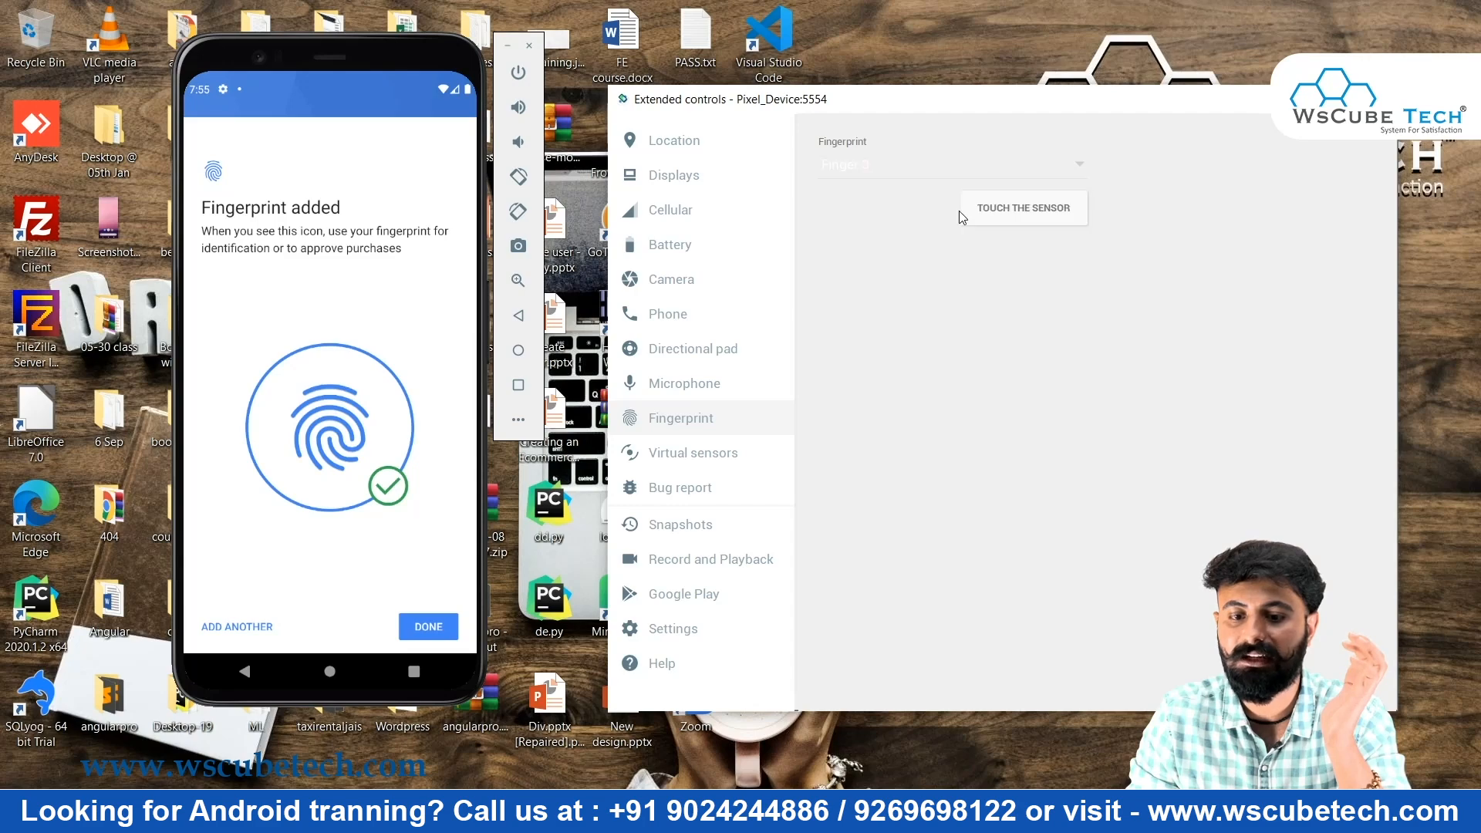
{"action": "left_click", "coordinate": [965, 170]}
{"action": "left_click", "coordinate": [956, 203]}
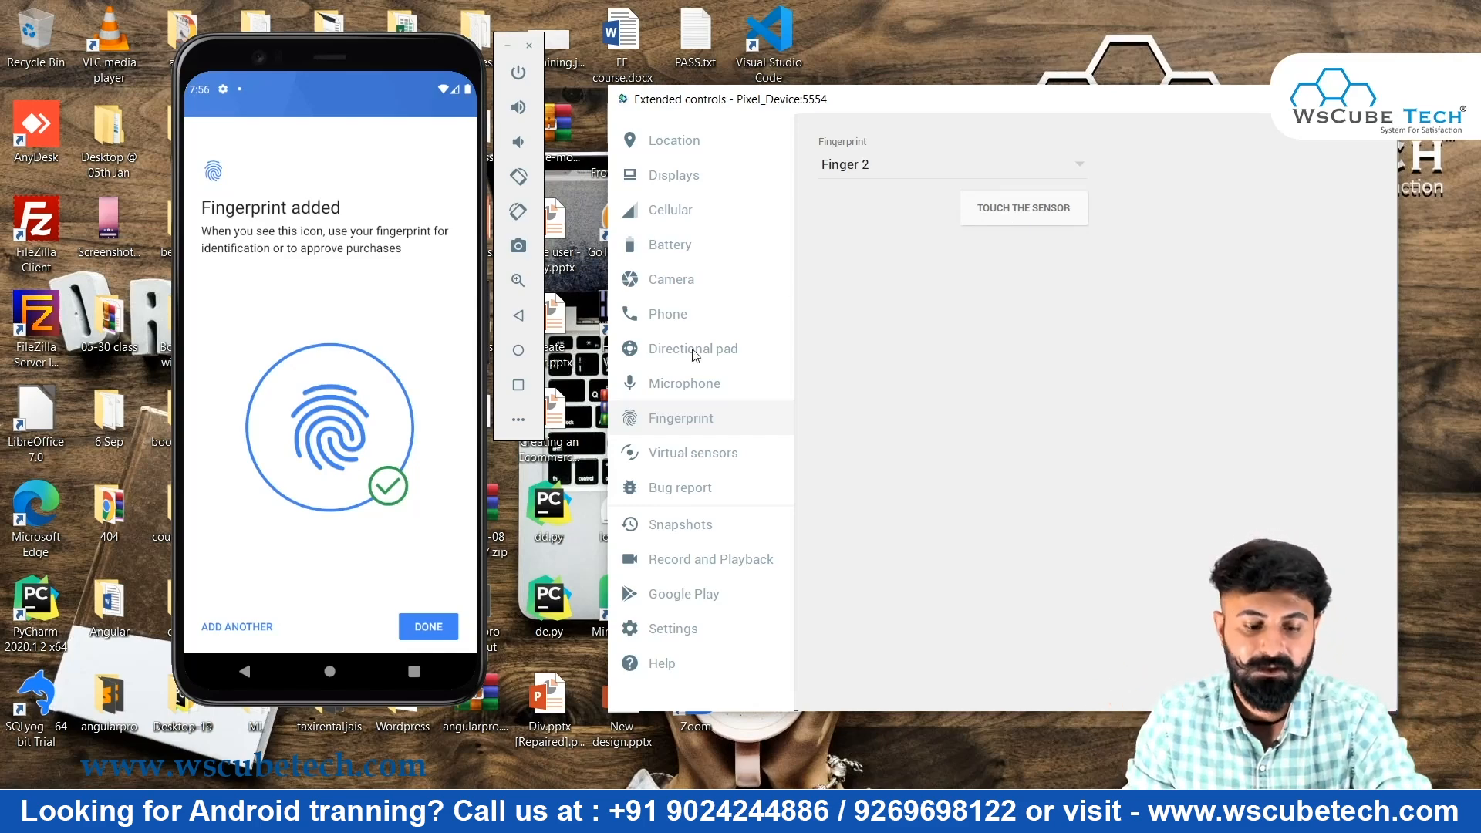
{"action": "left_click", "coordinate": [426, 631]}
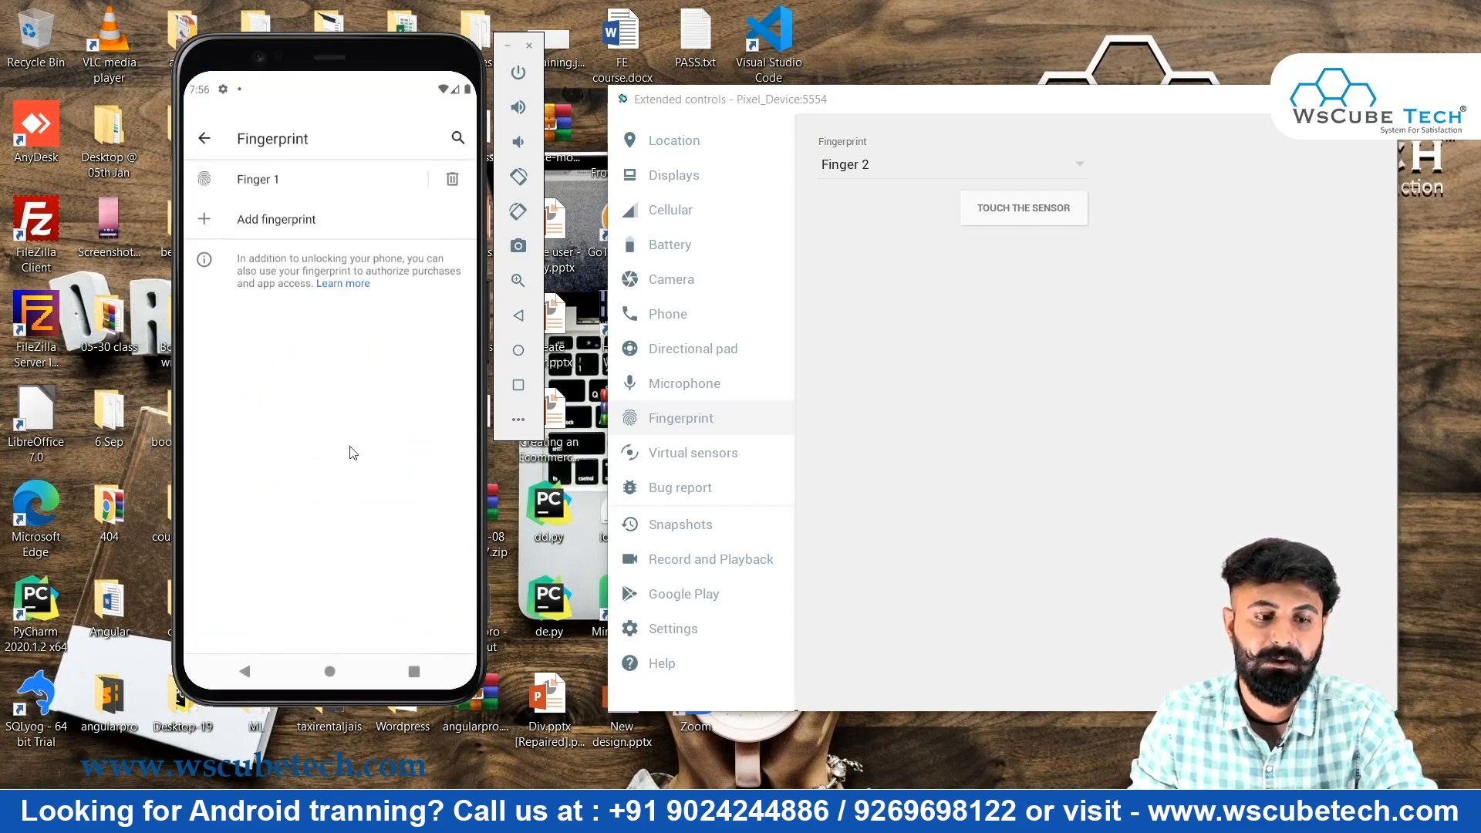
{"action": "left_click", "coordinate": [340, 667]}
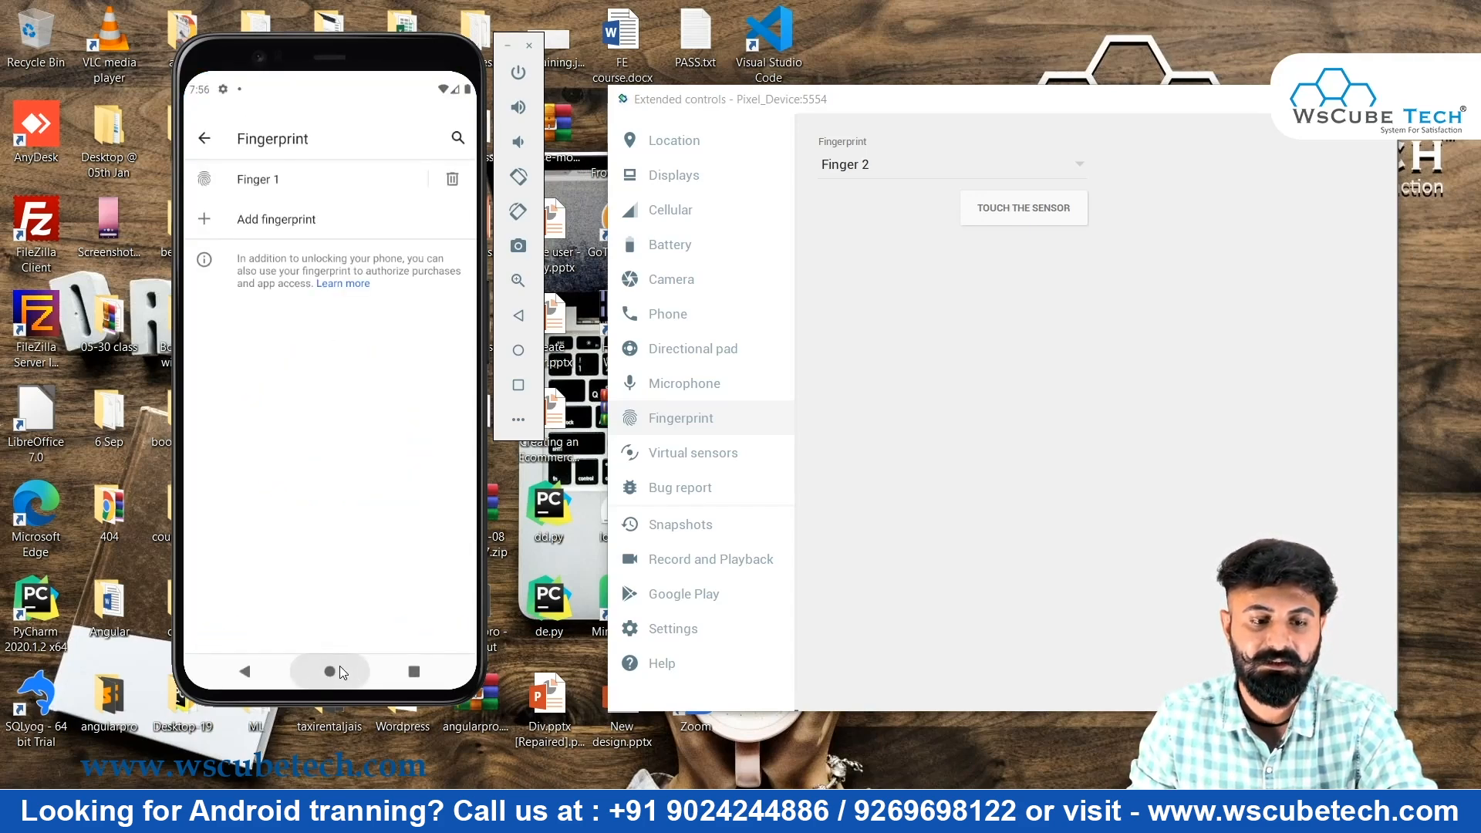
In Virtual sensors, rotate the device to landscape, portrait, reverse landscape, then back to portrait
{"action": "left_click", "coordinate": [693, 456]}
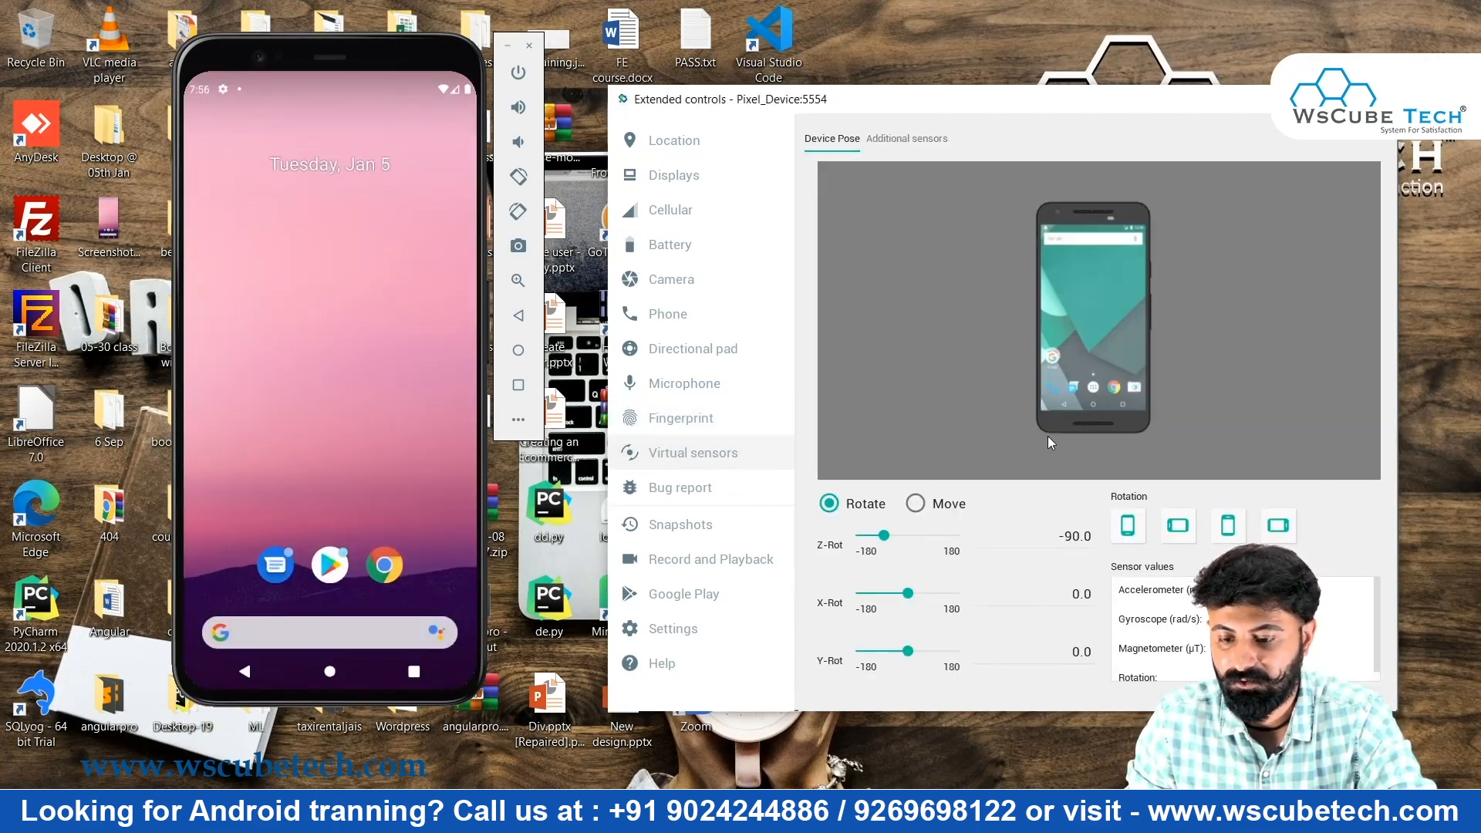
{"action": "left_click", "coordinate": [1176, 525]}
{"action": "left_click", "coordinate": [1226, 527]}
{"action": "left_click", "coordinate": [1278, 529]}
{"action": "left_click", "coordinate": [1129, 527]}
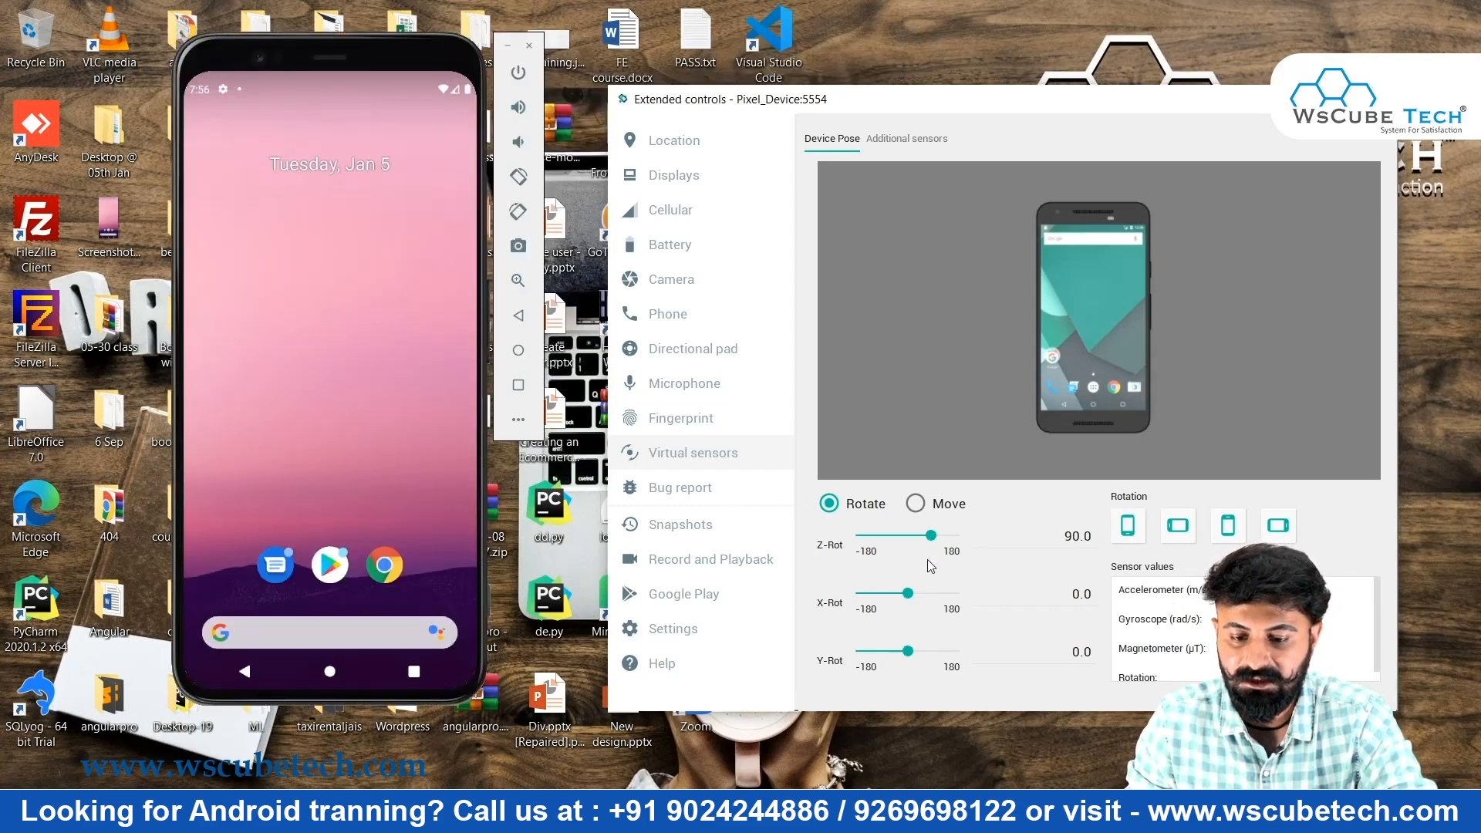
Toggle Move and Rotate, spin the phone to Z-Rot 180, then bring it back near upright
{"action": "left_click", "coordinate": [918, 505]}
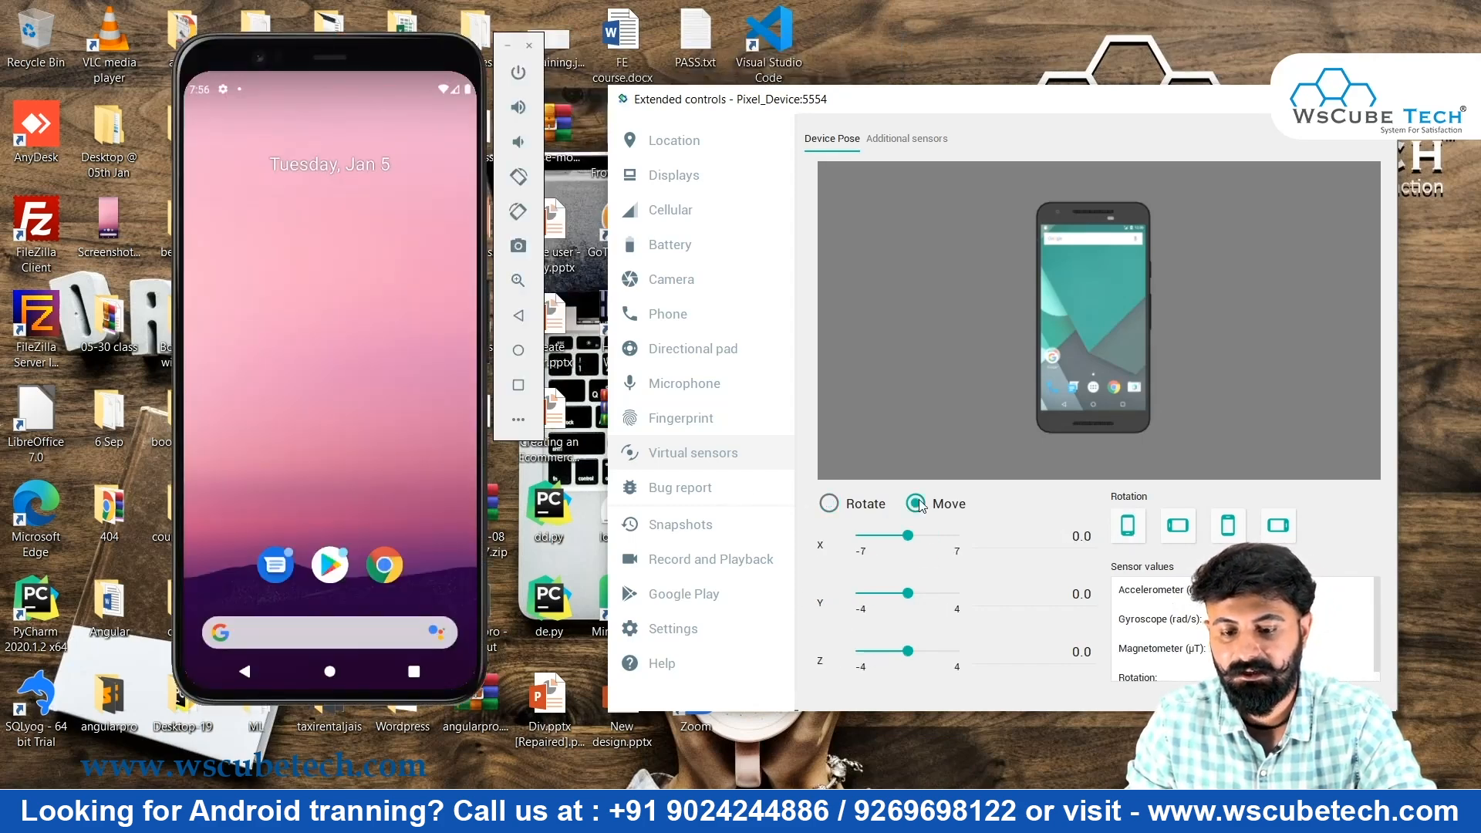
{"action": "left_click", "coordinate": [829, 504]}
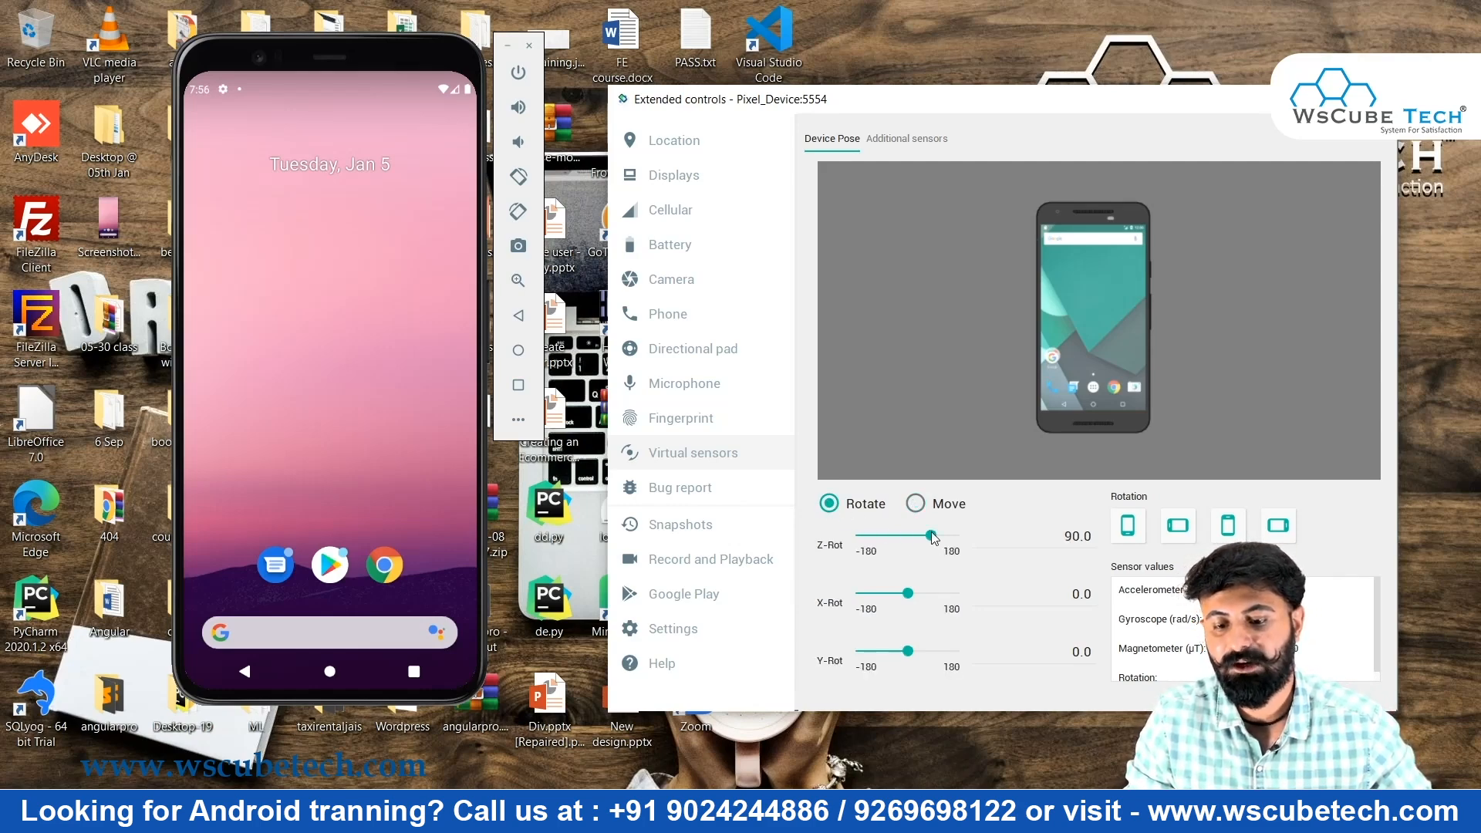
{"action": "mouse_move", "coordinate": [931, 535]}
{"action": "left_mouse_down"}
{"action": "mouse_move", "coordinate": [983, 537]}
{"action": "mouse_move", "coordinate": [935, 543]}
{"action": "left_mouse_up"}
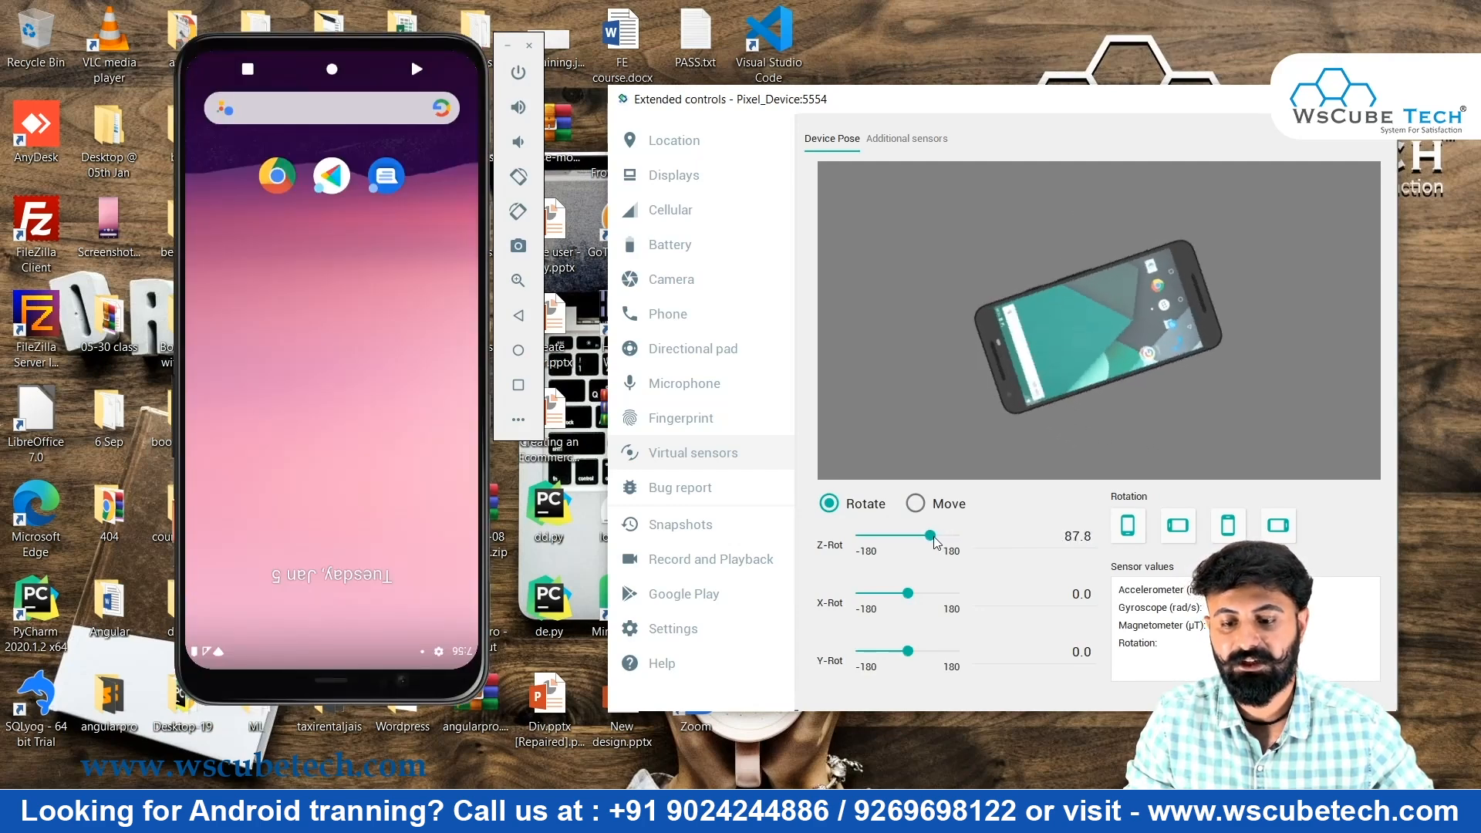
{"action": "left_click", "coordinate": [895, 547]}
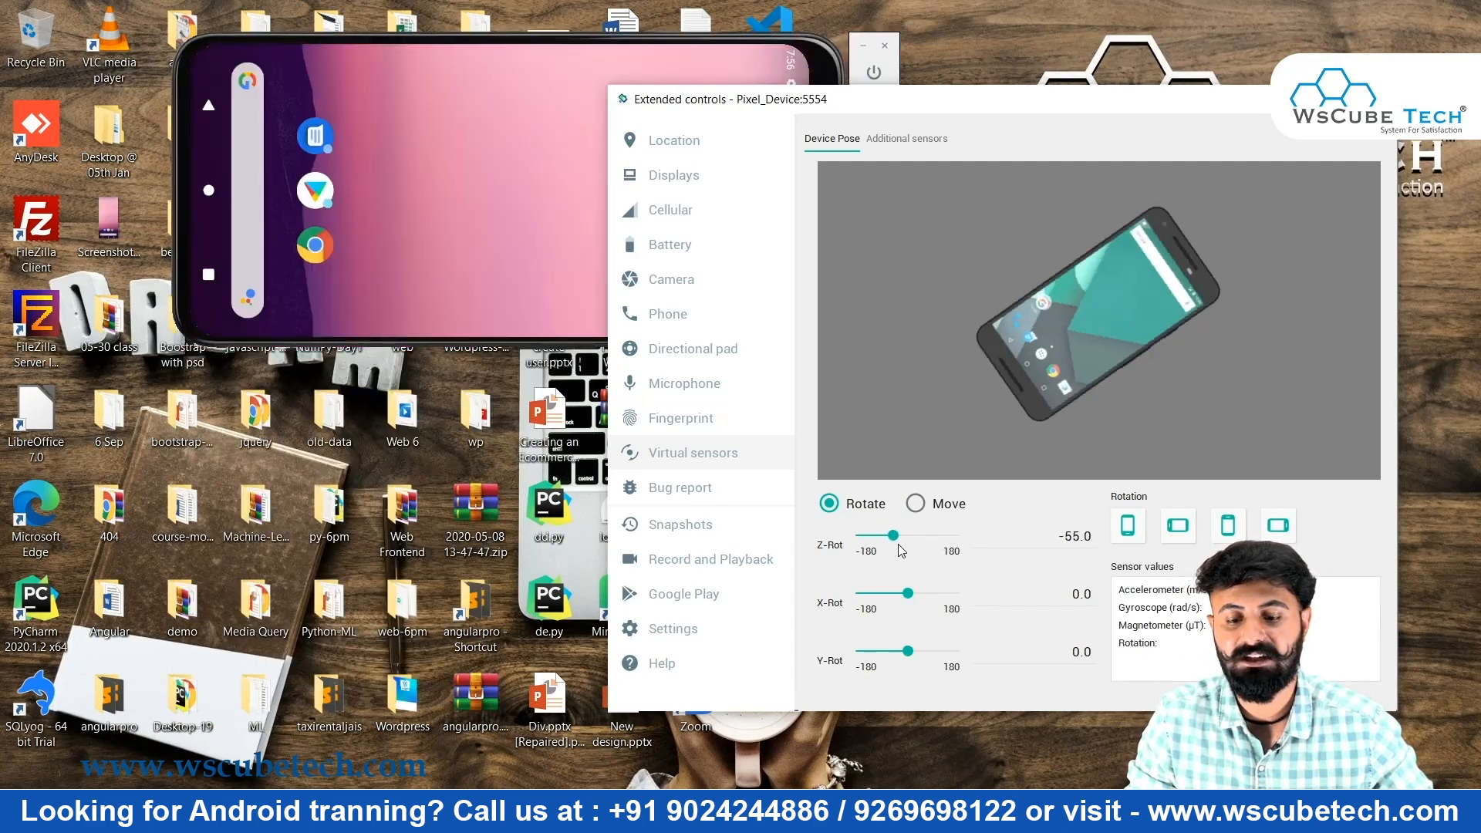
{"action": "left_click", "coordinate": [910, 545]}
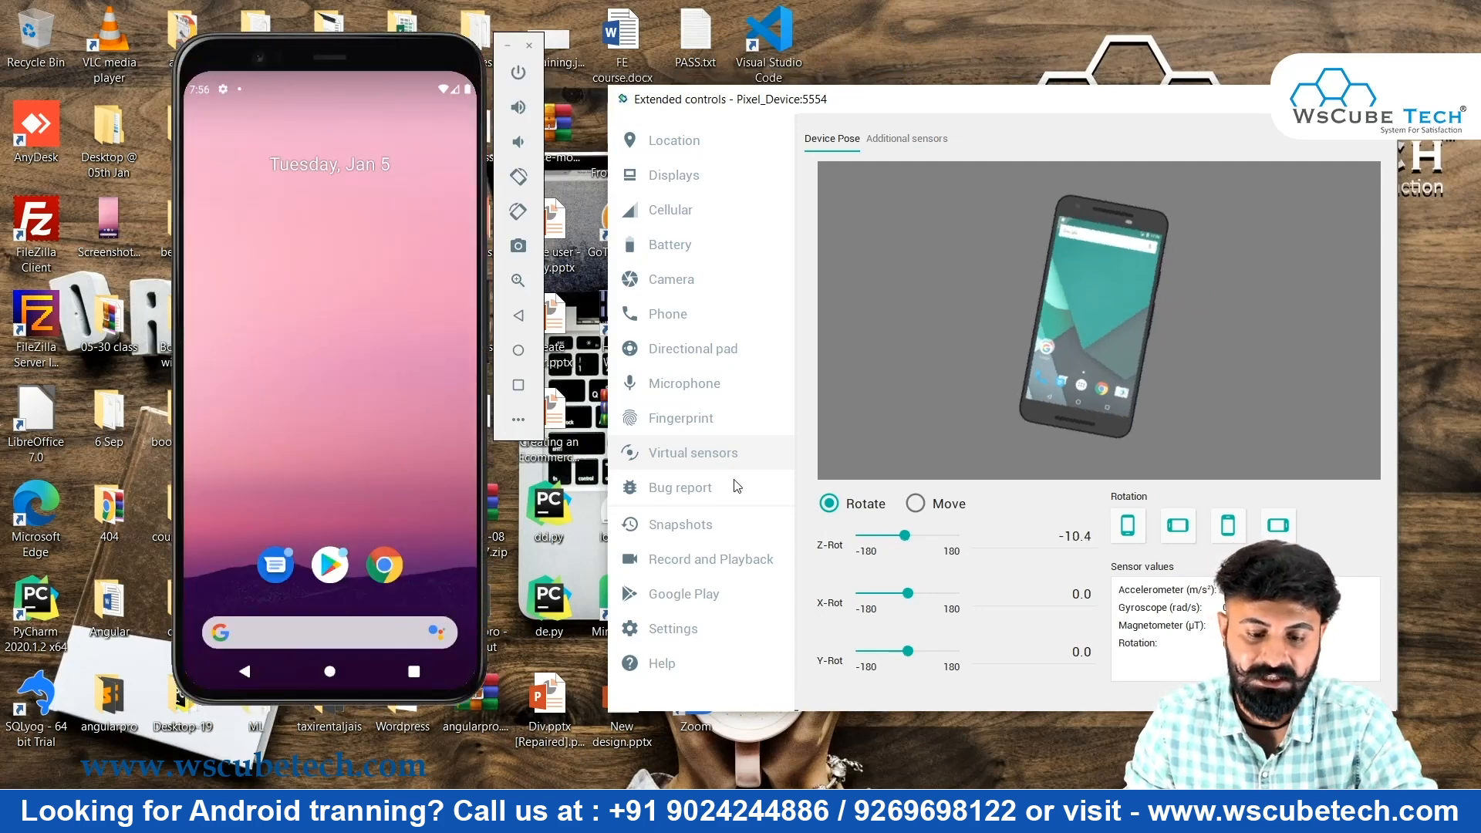
View the Bug report page, Snapshots' Settings and Snapshots tabs, then the Record and Playback page
{"action": "left_click", "coordinate": [694, 492]}
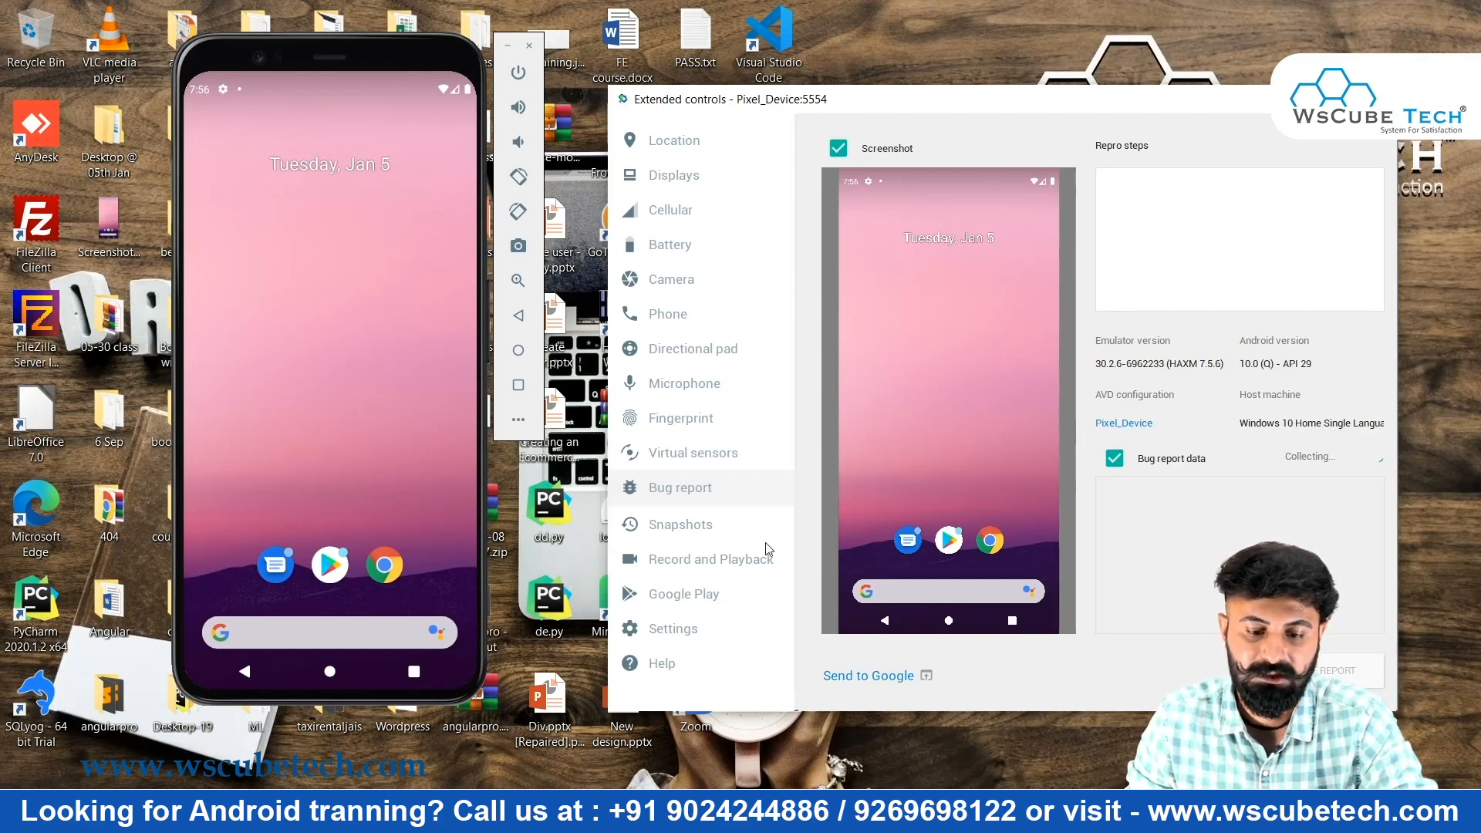
{"action": "left_click", "coordinate": [680, 525]}
{"action": "left_click", "coordinate": [874, 147]}
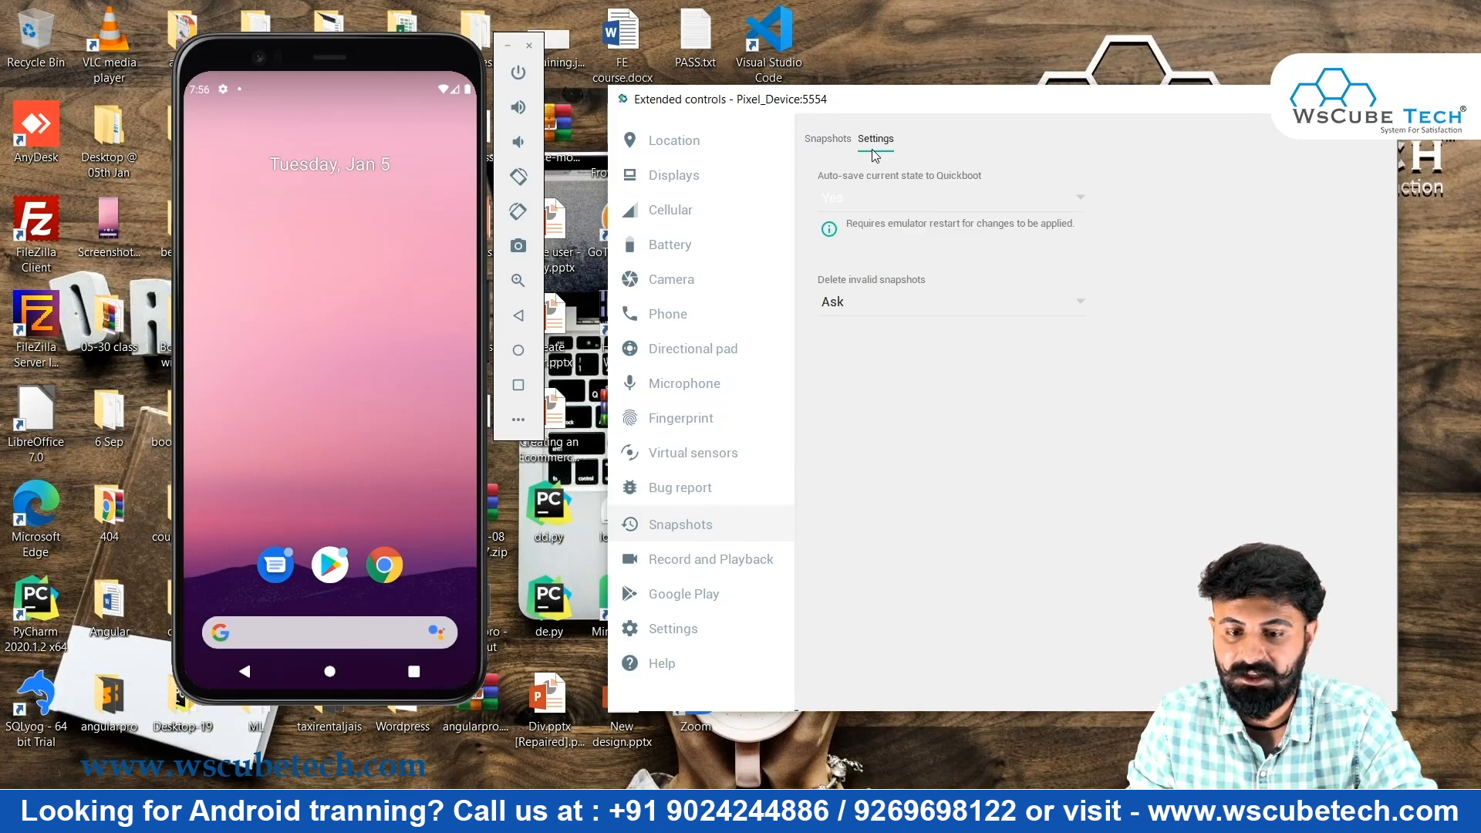
{"action": "left_click", "coordinate": [826, 147]}
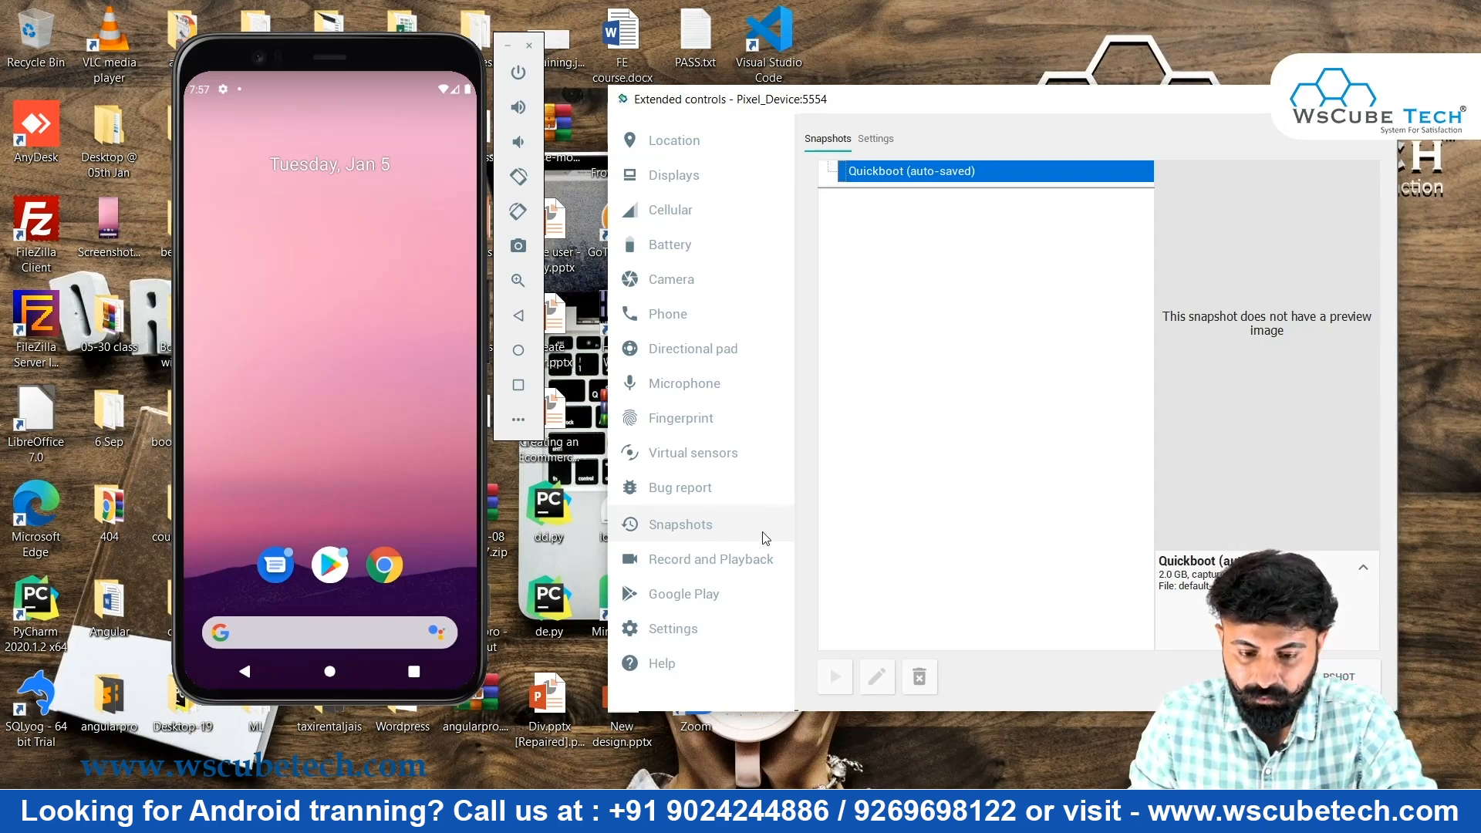
{"action": "left_click", "coordinate": [755, 563]}
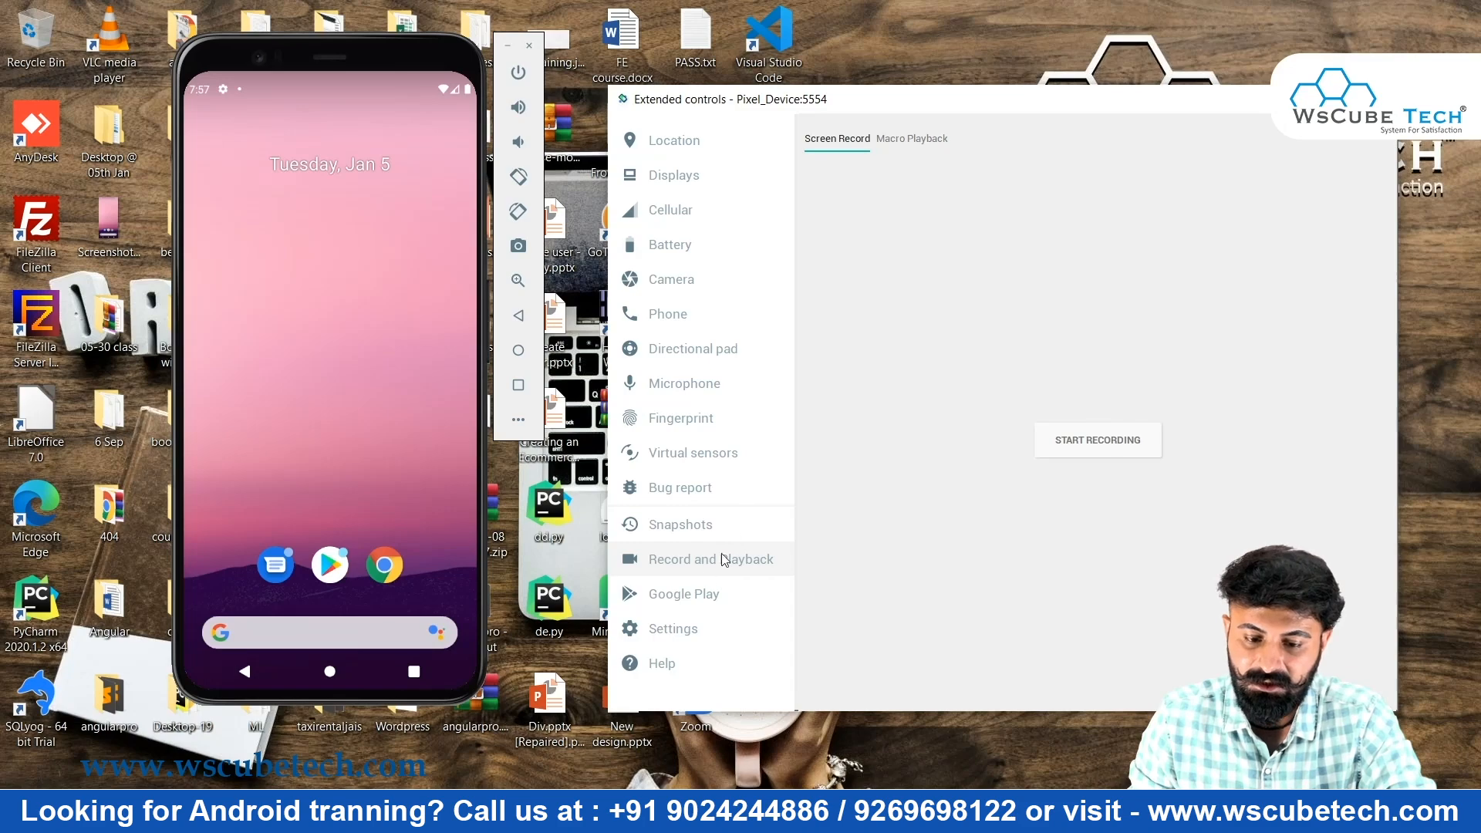
View the Google Play page, then the Settings General tab with Light theme and Desktop screenshot location
{"action": "left_click", "coordinate": [697, 598]}
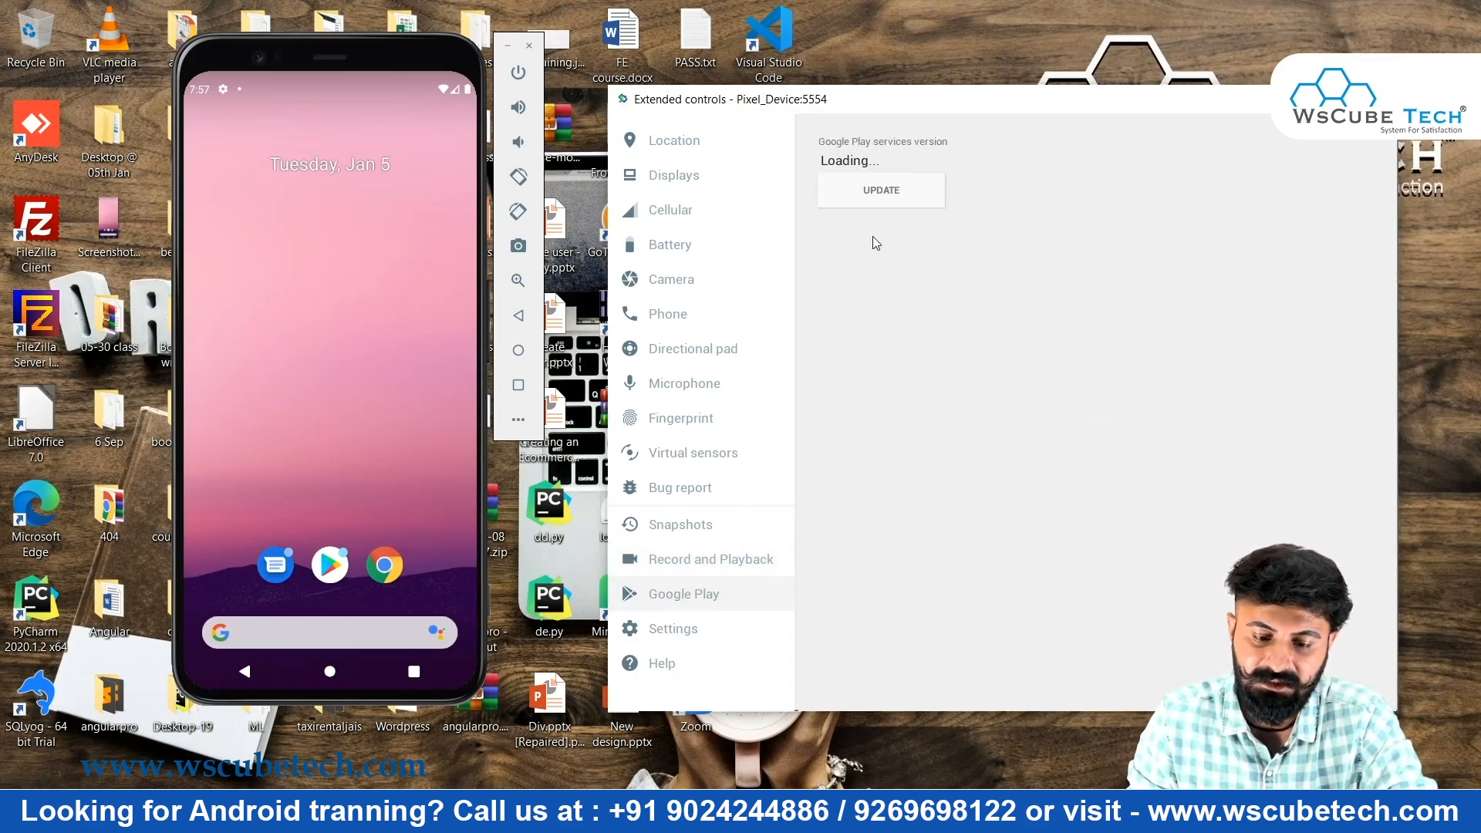
{"action": "left_click", "coordinate": [677, 631]}
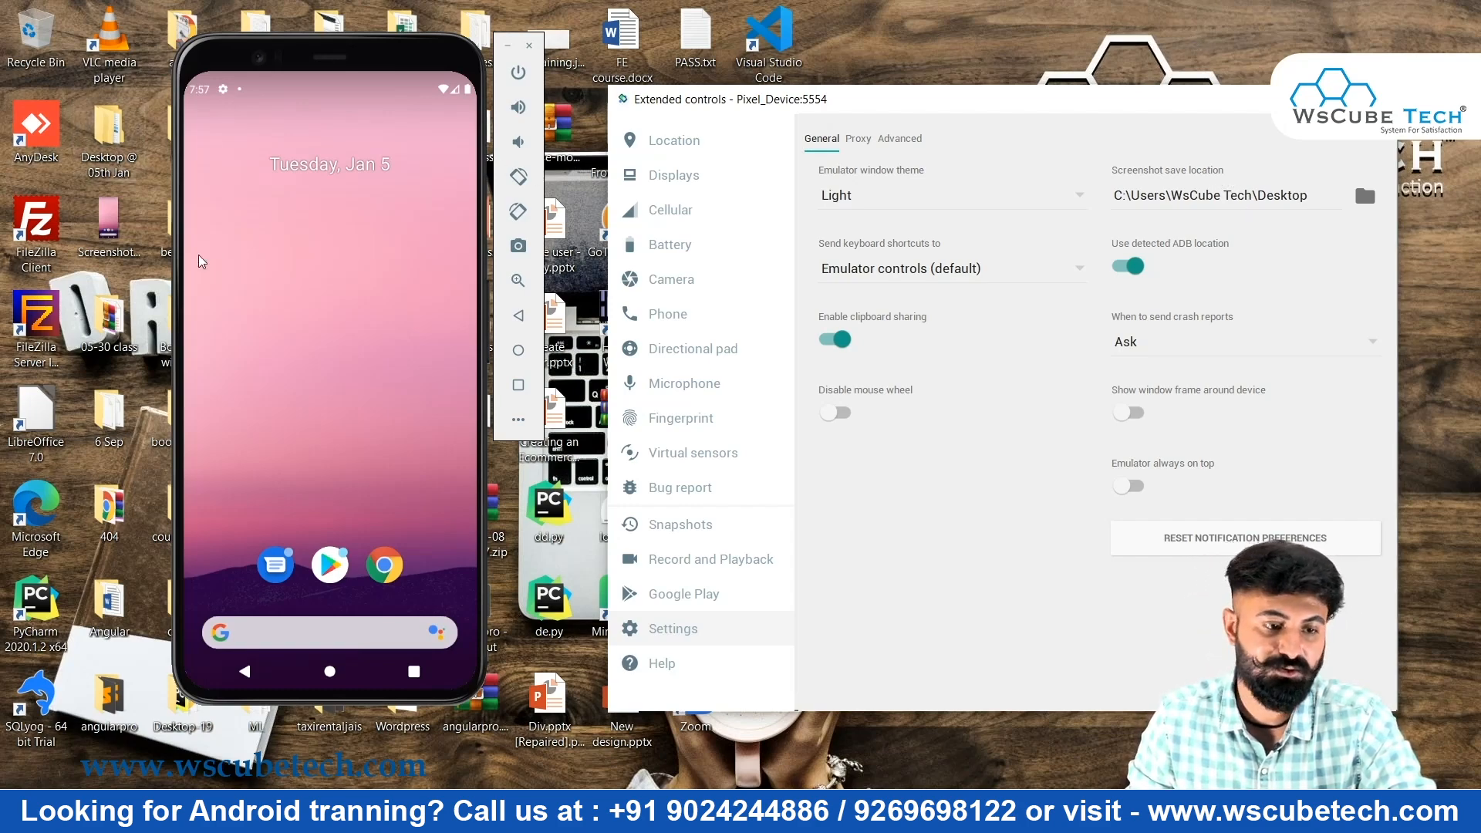
Move focus off Extended controls and switch with Alt+Tab to a blank black full-screen window
{"action": "left_click", "coordinate": [892, 752]}
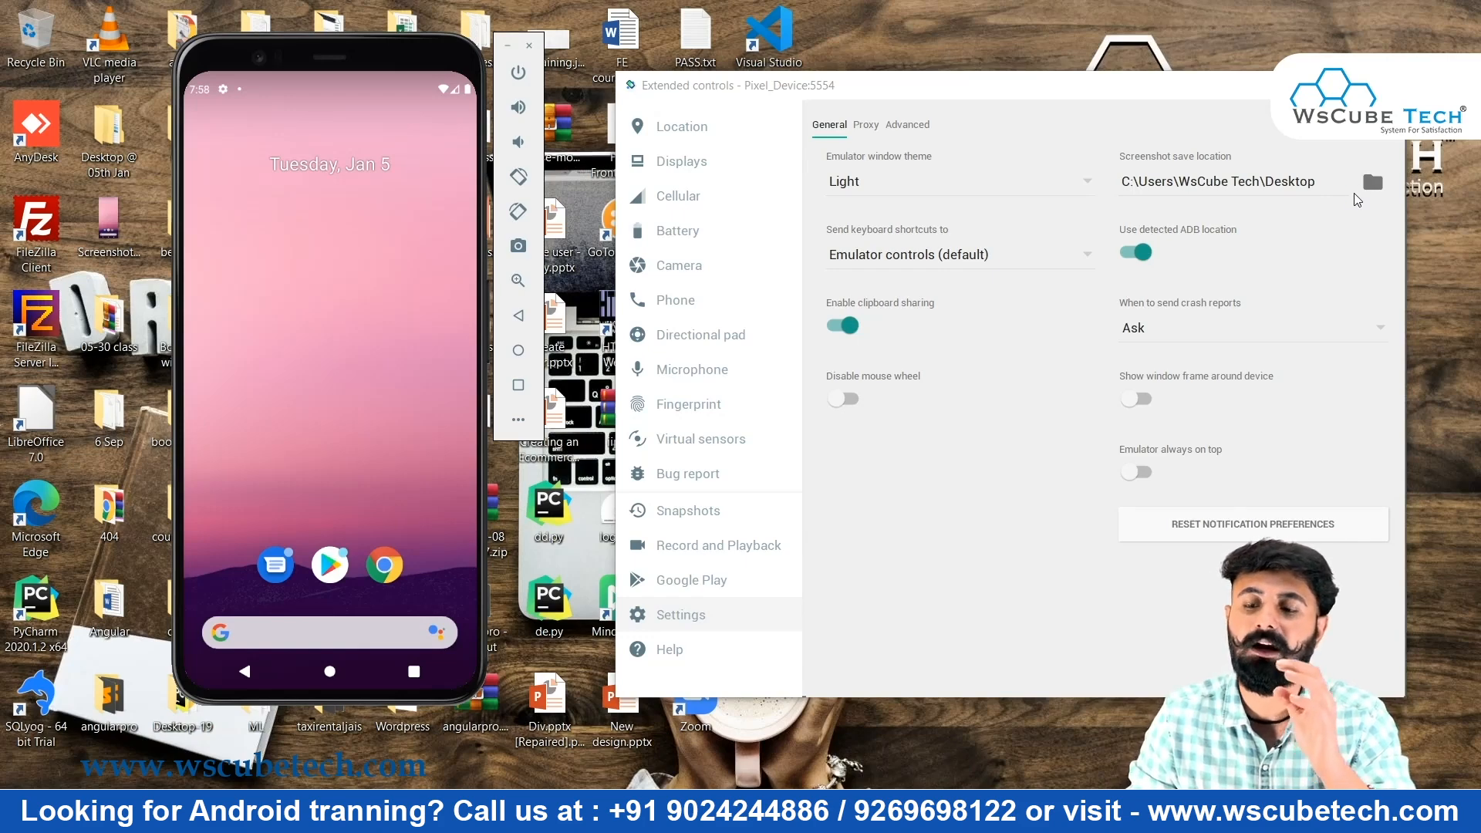
{"action": "key", "text": "alt+Tab"}
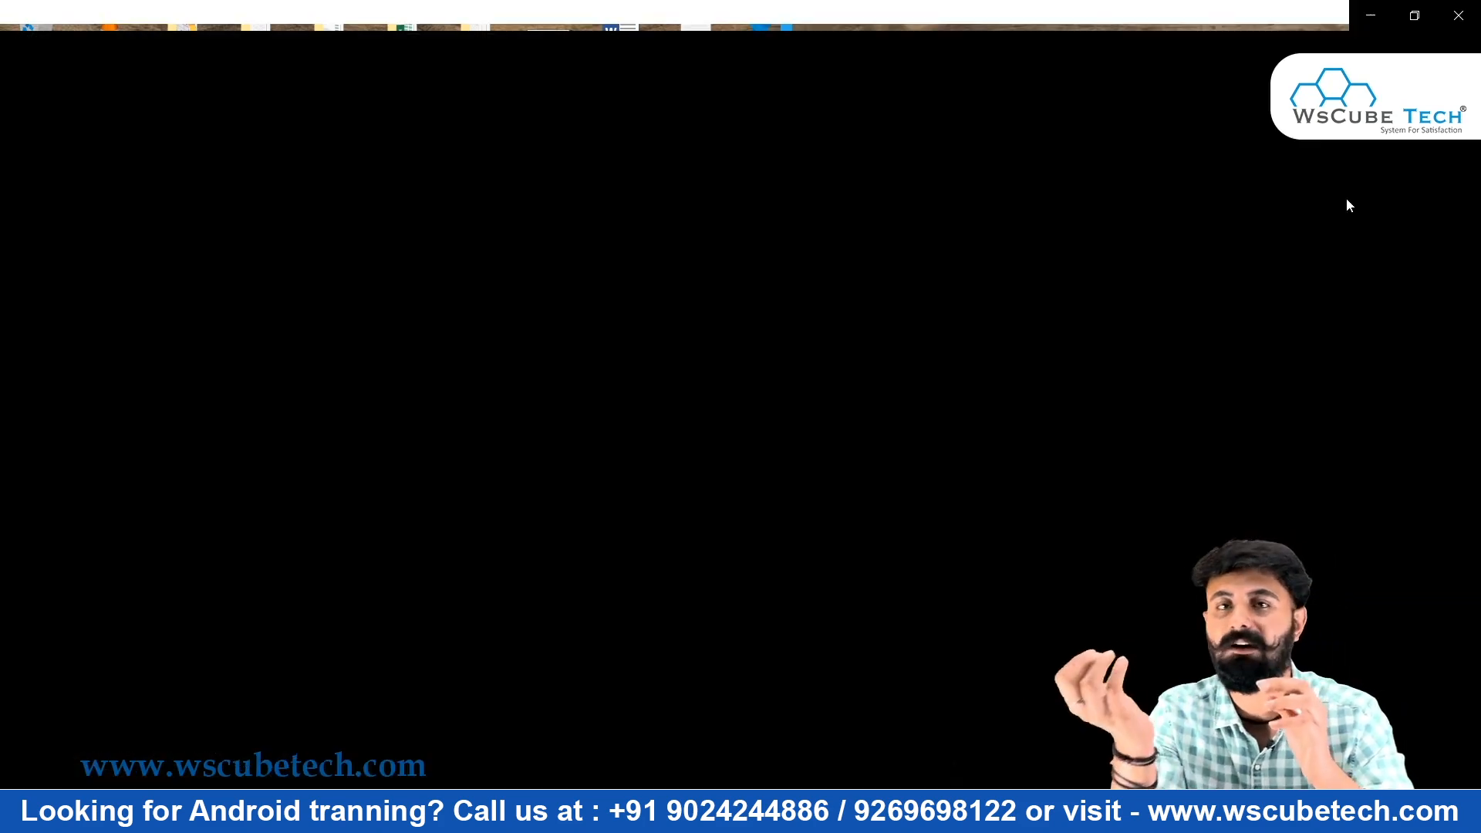